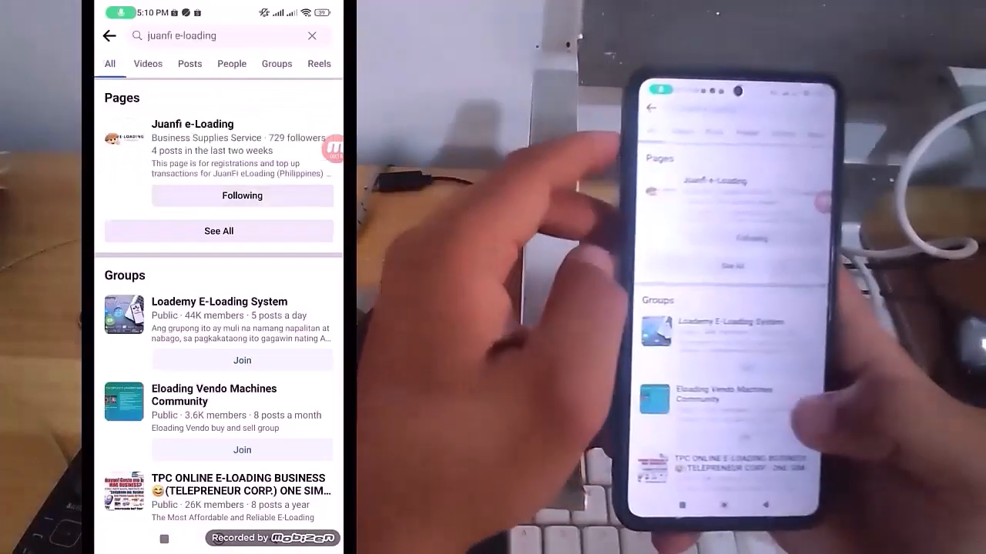
Message the Juanfi e-Loading page with "register" through Messenger and open the registration form link from its reply
left_click(193, 135)
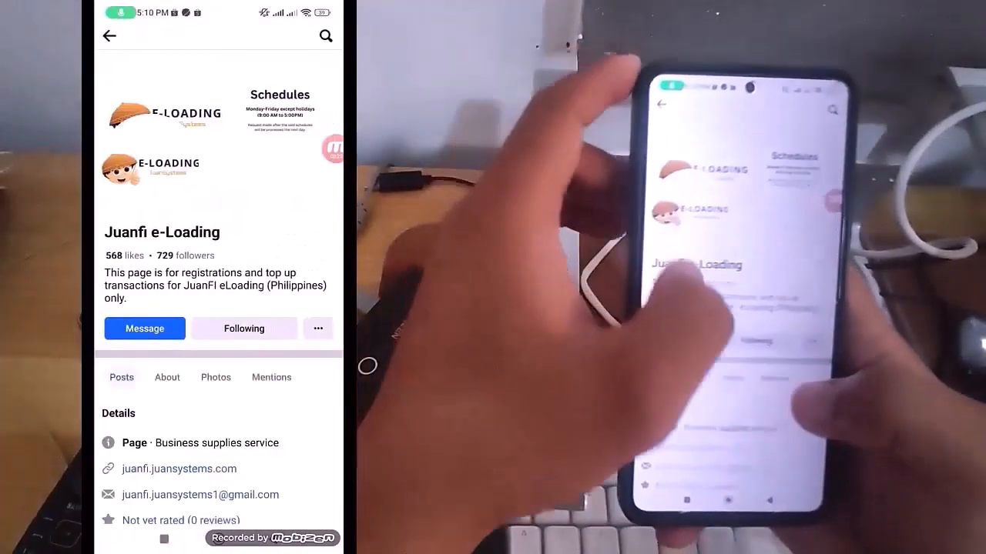
left_click(144, 328)
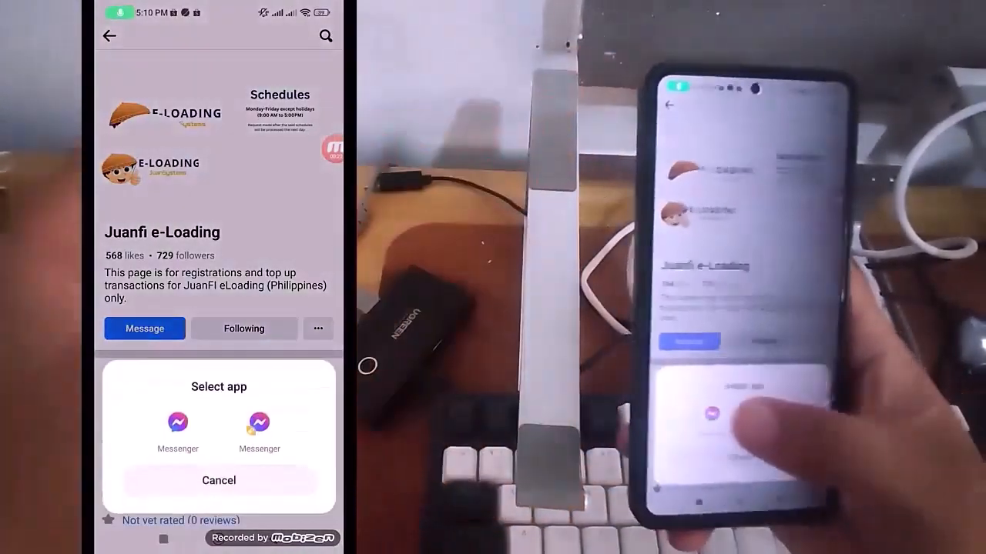
left_click(260, 446)
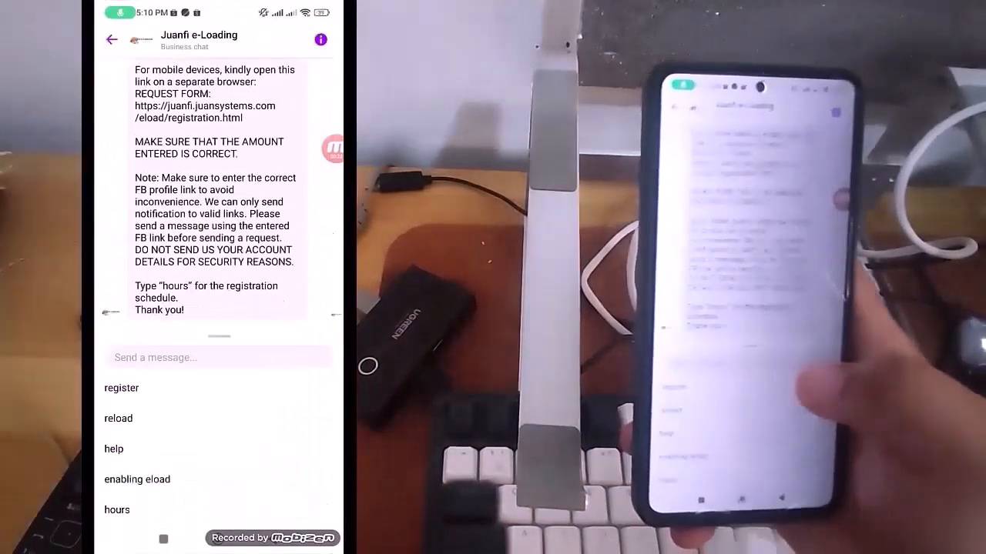
left_click(121, 388)
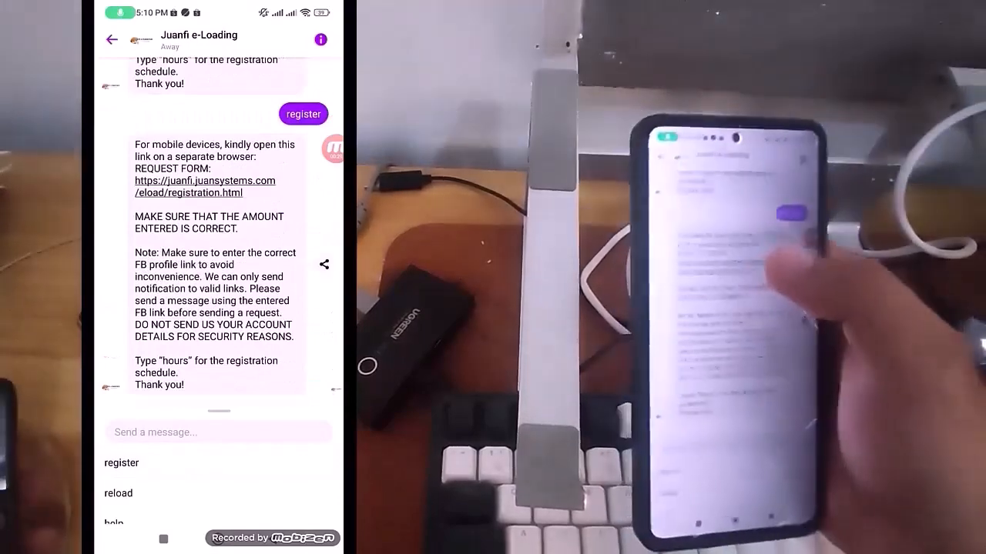
scroll(218, 231, "up", 1)
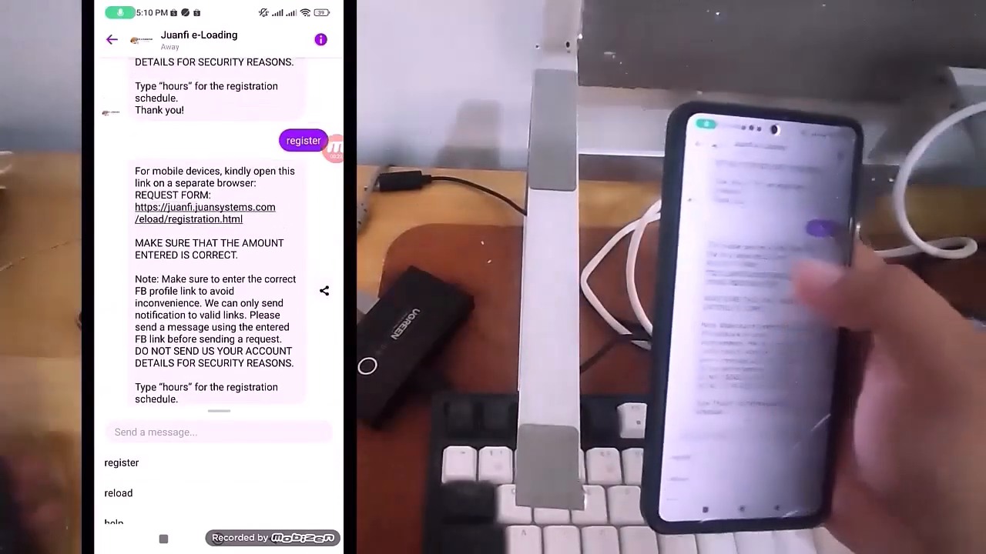
left_click(231, 208)
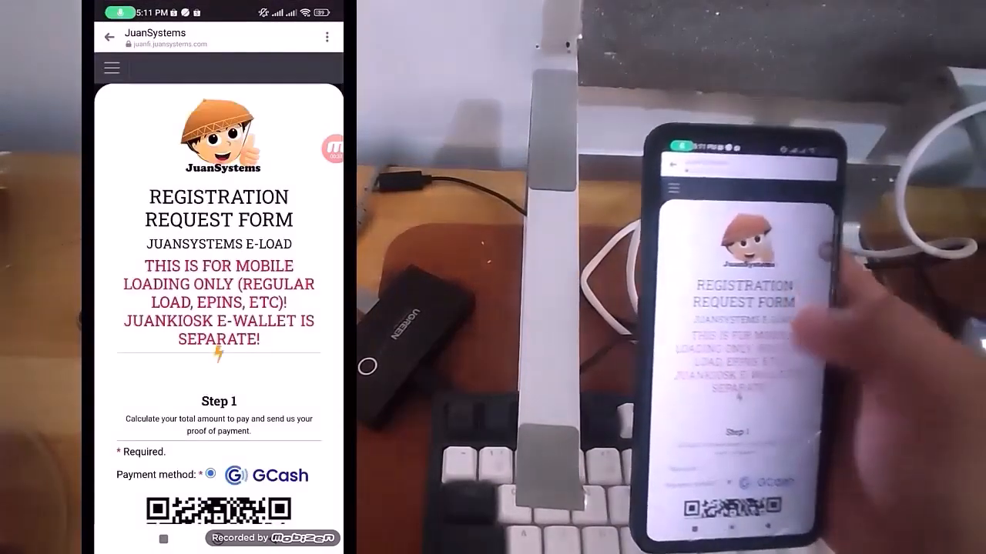
Review Step 1 of the registration request form and capture its GCash QR code as a screenshot
scroll(219, 308, "down", 5)
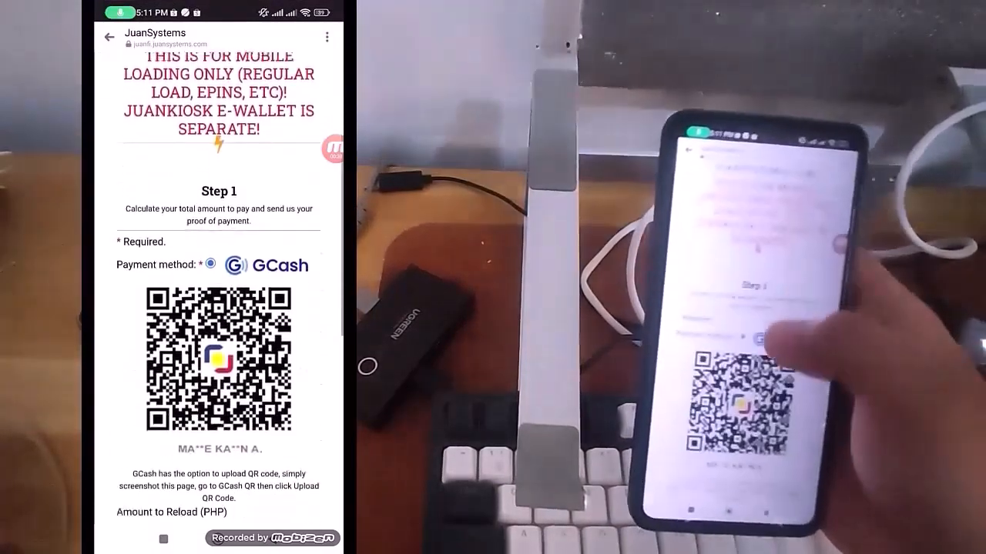
scroll(219, 308, "down", 5)
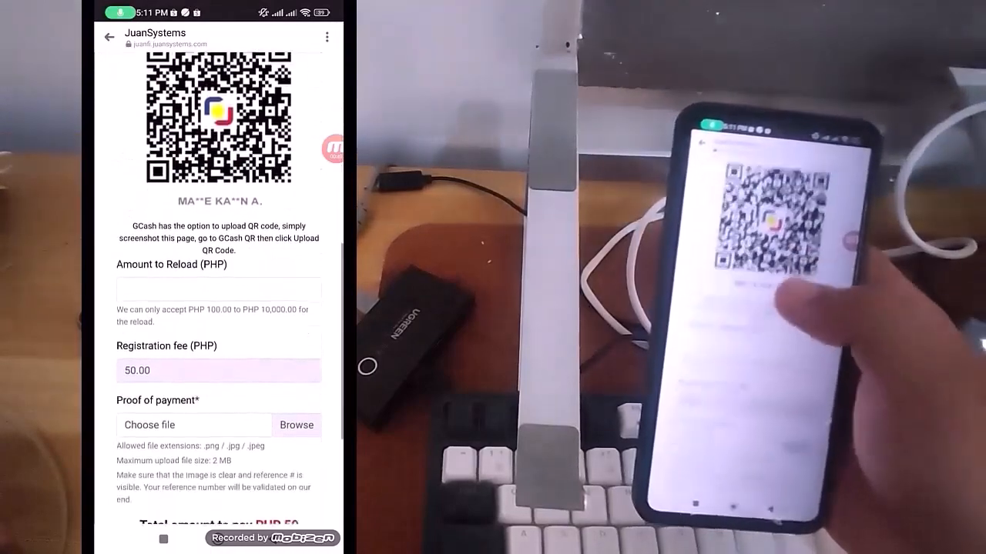
scroll(218, 308, "down", 5)
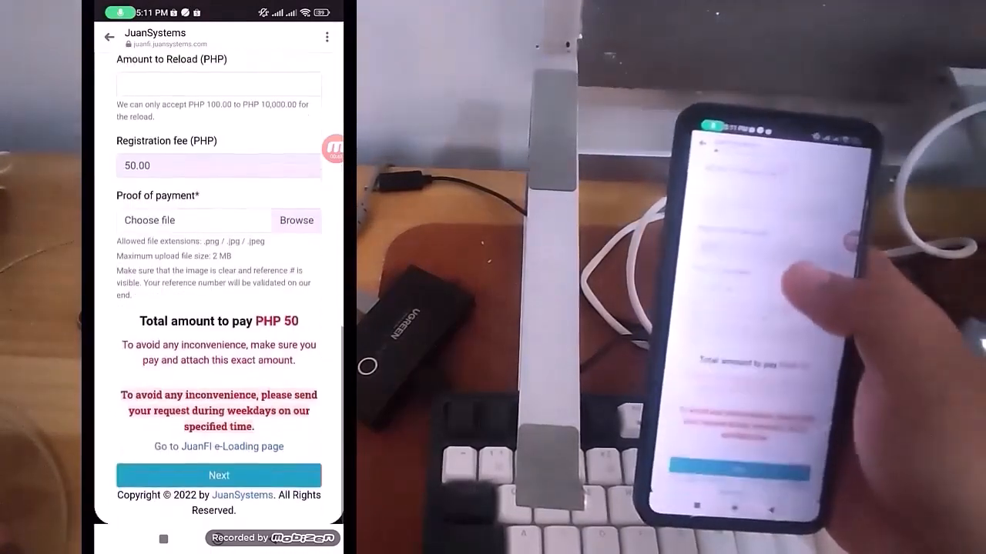
scroll(219, 308, "up", 4)
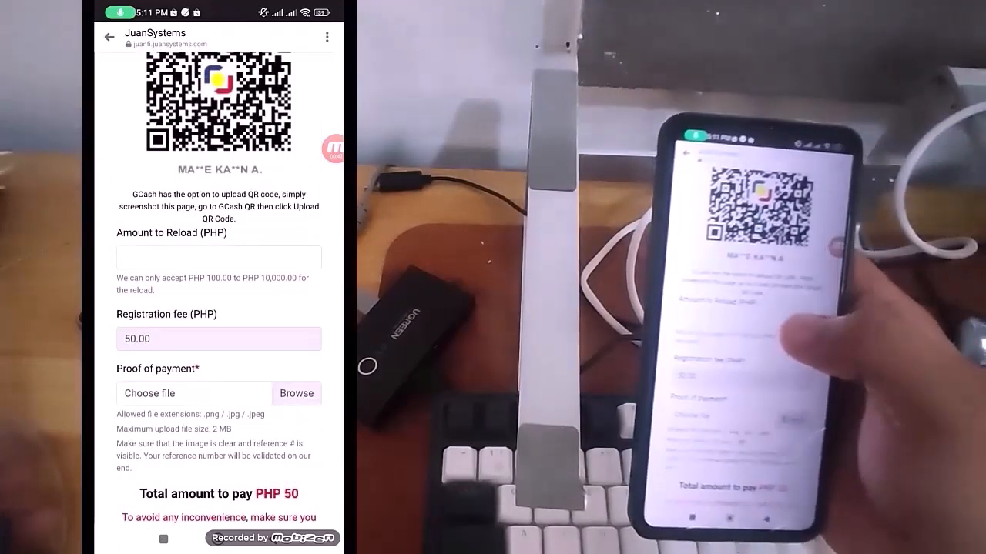
scroll(218, 308, "up", 1)
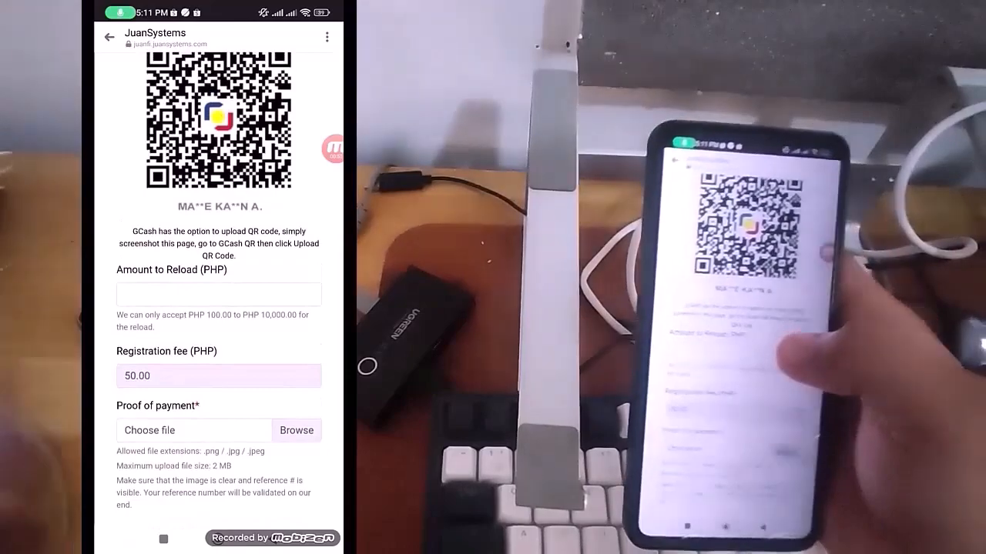
scroll(219, 292, "up", 5)
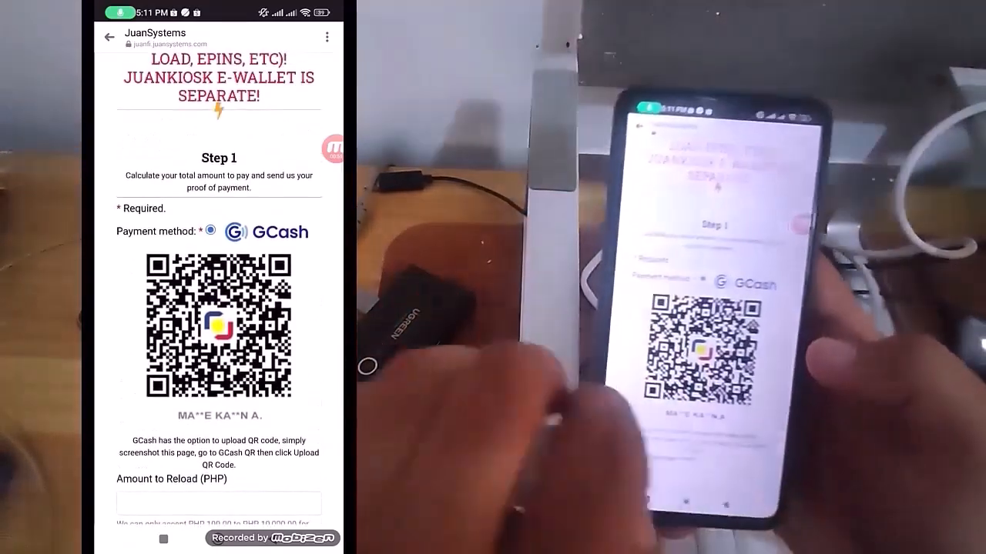
scroll(219, 308, "down", 1)
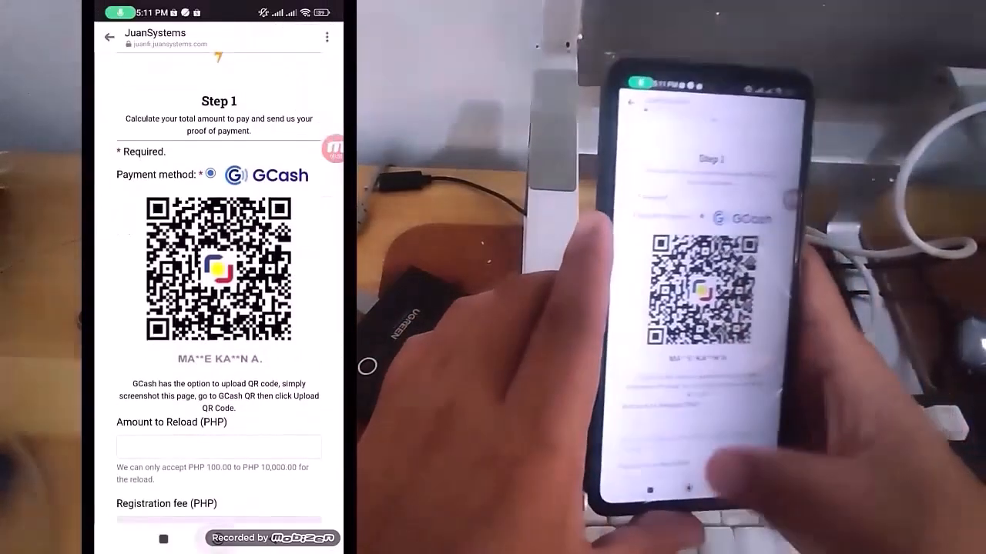
Switch to the GCash app and log in with the account MPIN
left_click(218, 539)
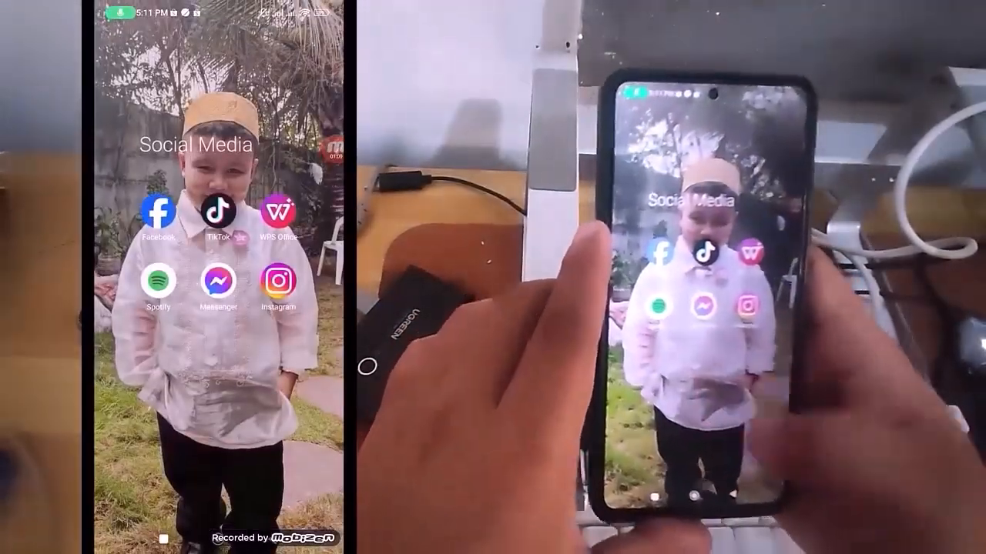
left_click(273, 539)
mouse_move(169, 400)
left_mouse_down()
mouse_move(282, 400)
mouse_move(170, 400)
left_mouse_up()
left_click(190, 342)
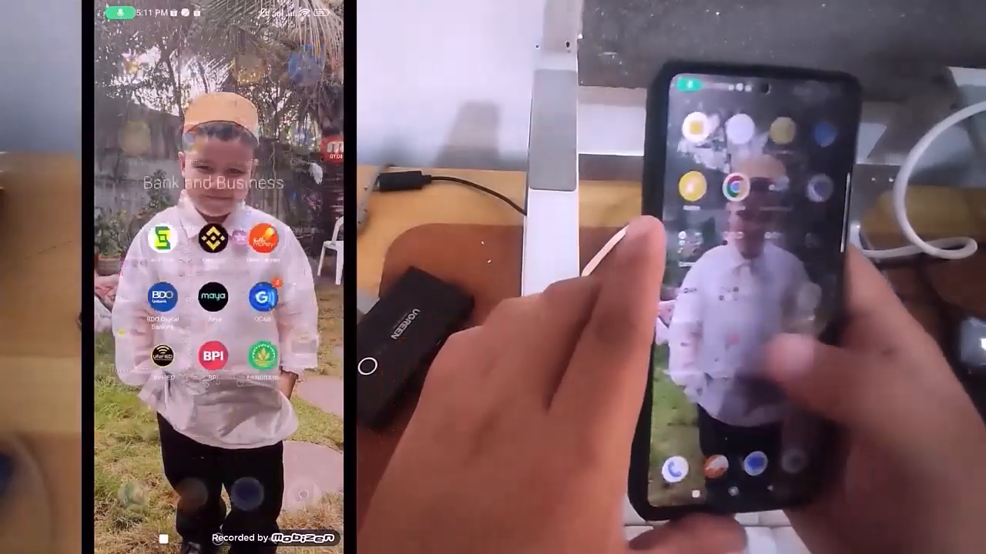
left_click(272, 286)
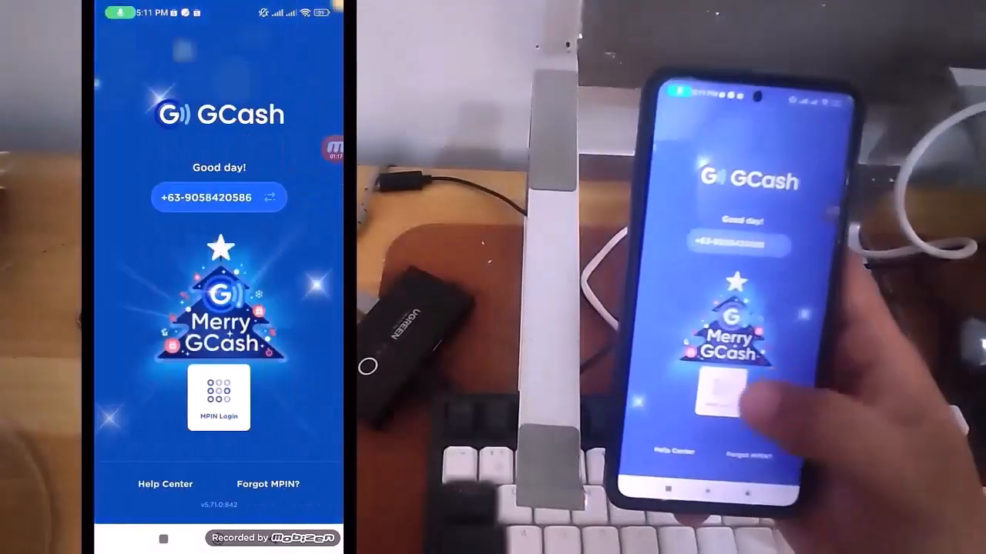
left_click(218, 395)
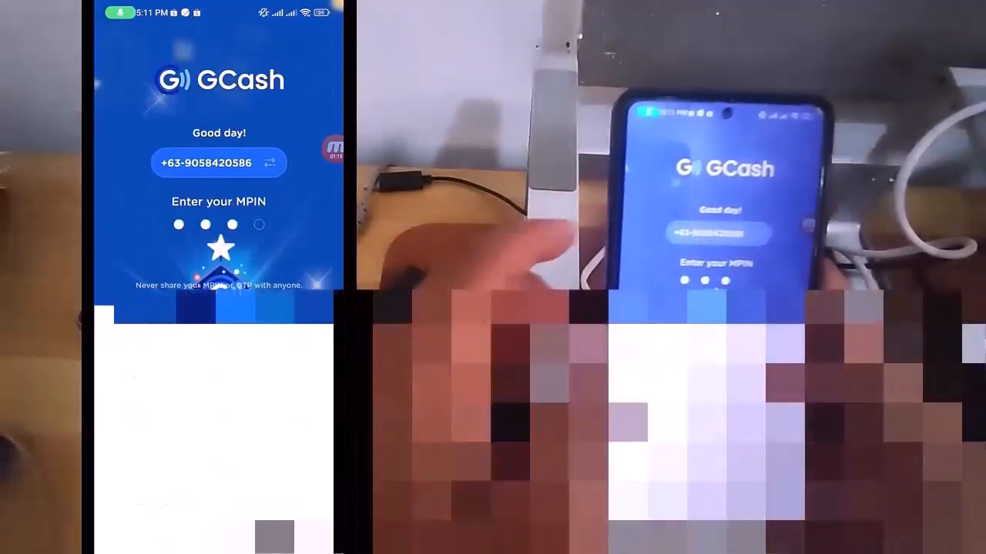
left_click(219, 399)
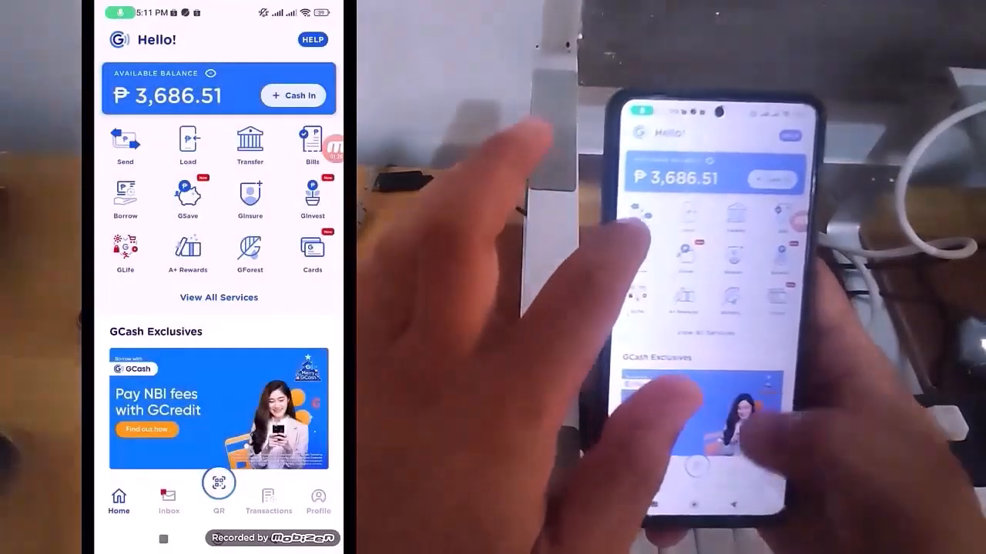
Load the saved JuanSystems QR code screenshot into the GCash QR Reader
left_click(219, 482)
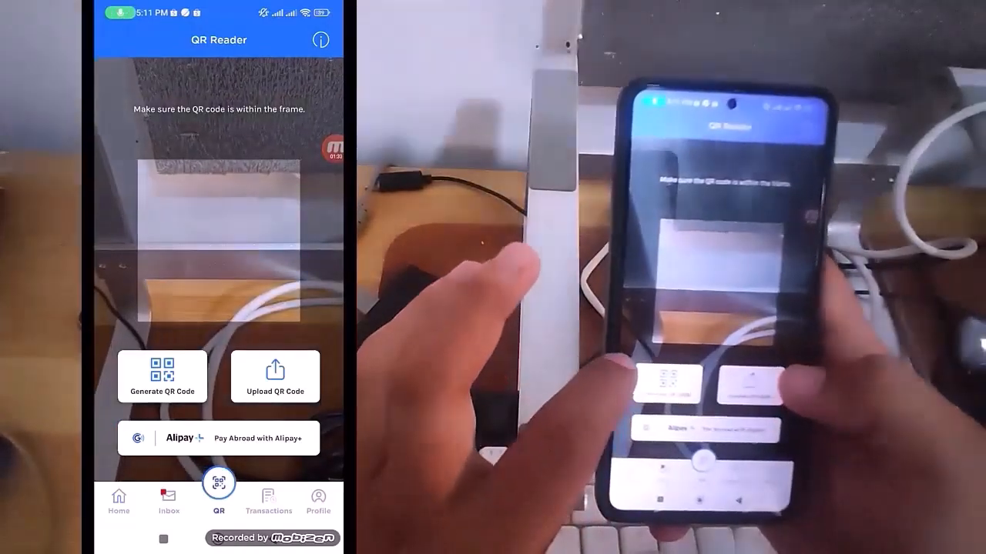
left_click(275, 376)
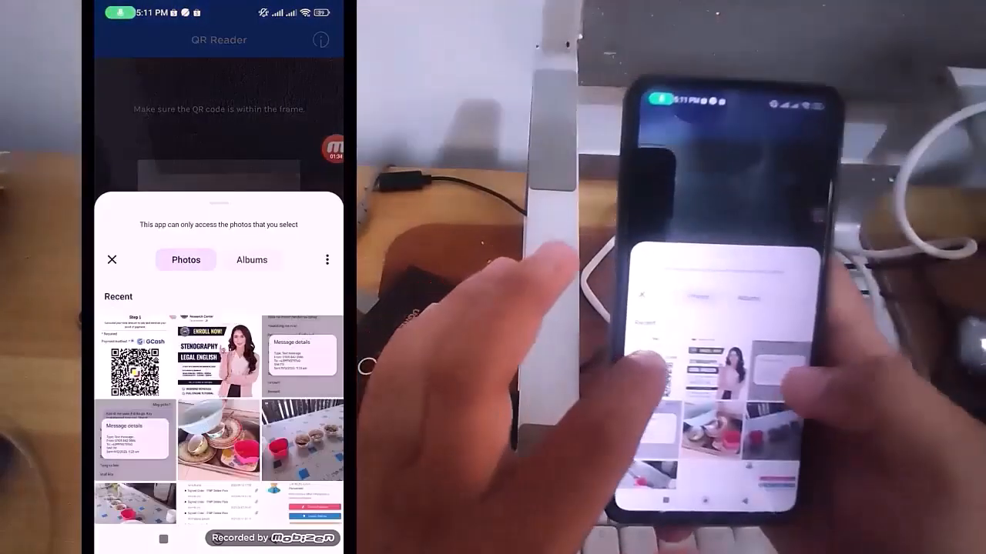
left_click(135, 357)
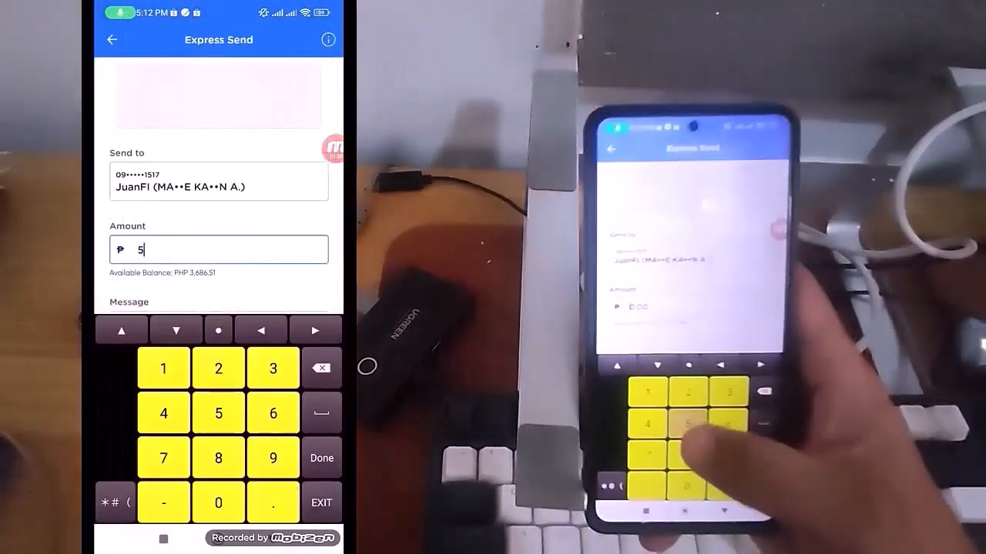
Set the Express Send amount to PHP 50 and the message to "Juanfi loading register"
type("0")
key("Return")
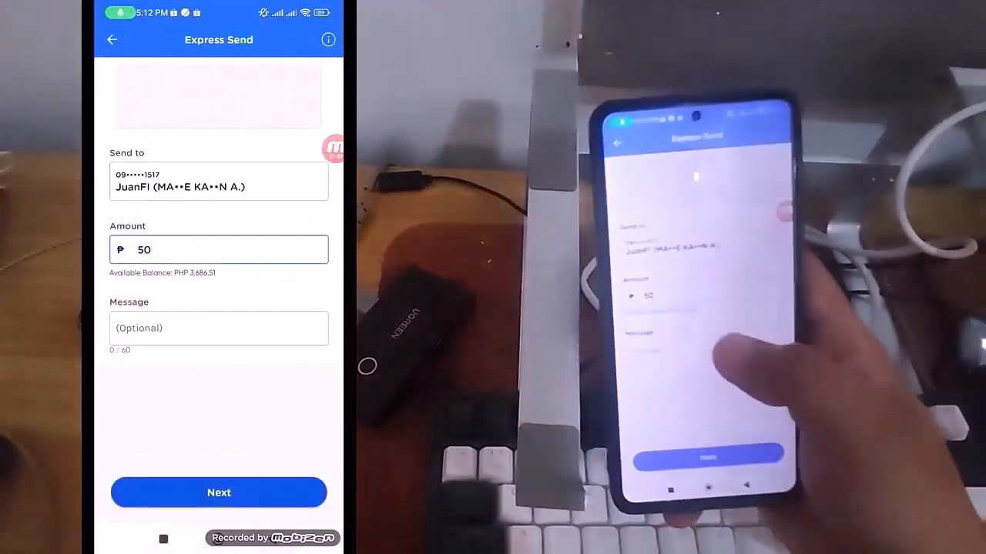
left_click(219, 328)
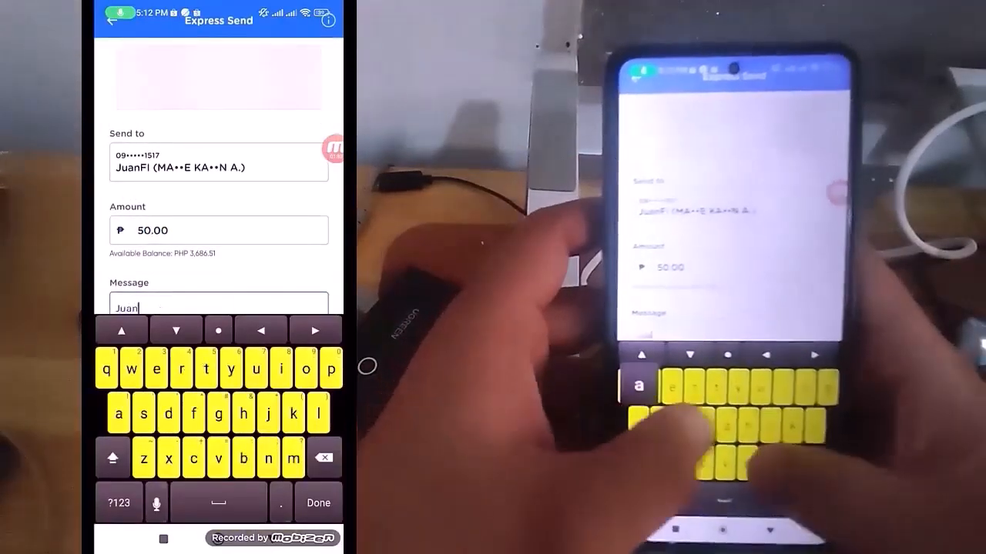
type("Juanfi R")
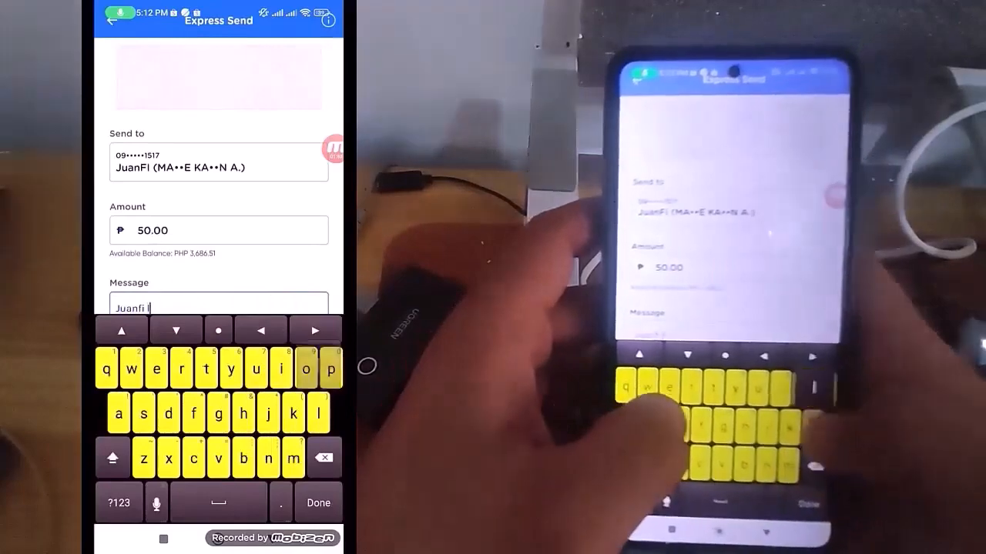
type("oading register")
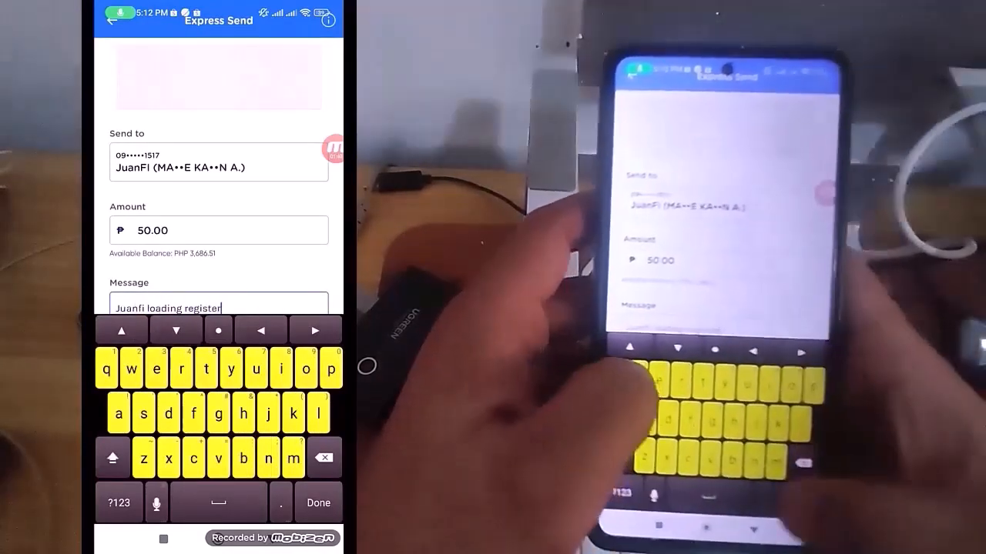
key("Return")
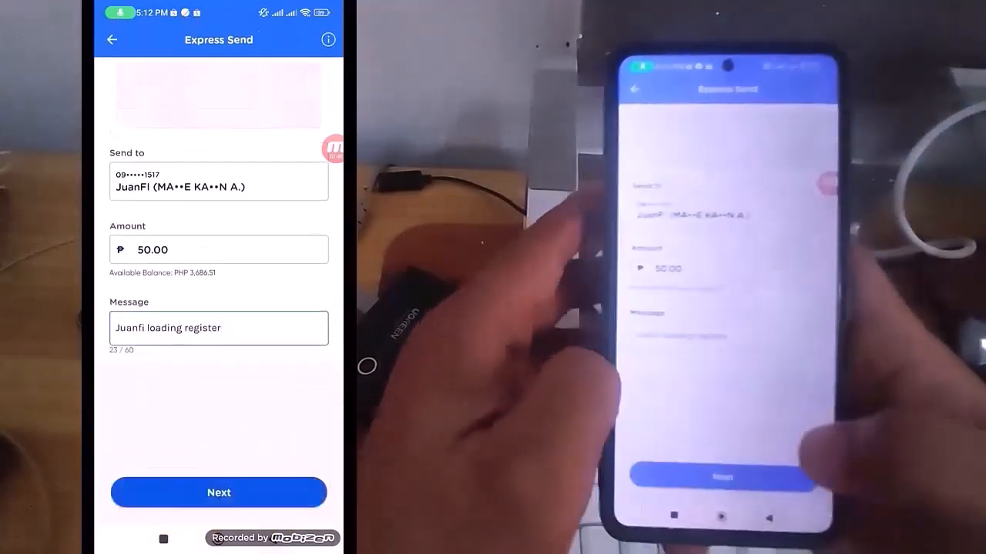
Confirm the payment details, send PHP 50.00 and capture the receipt as a screenshot
left_click(219, 493)
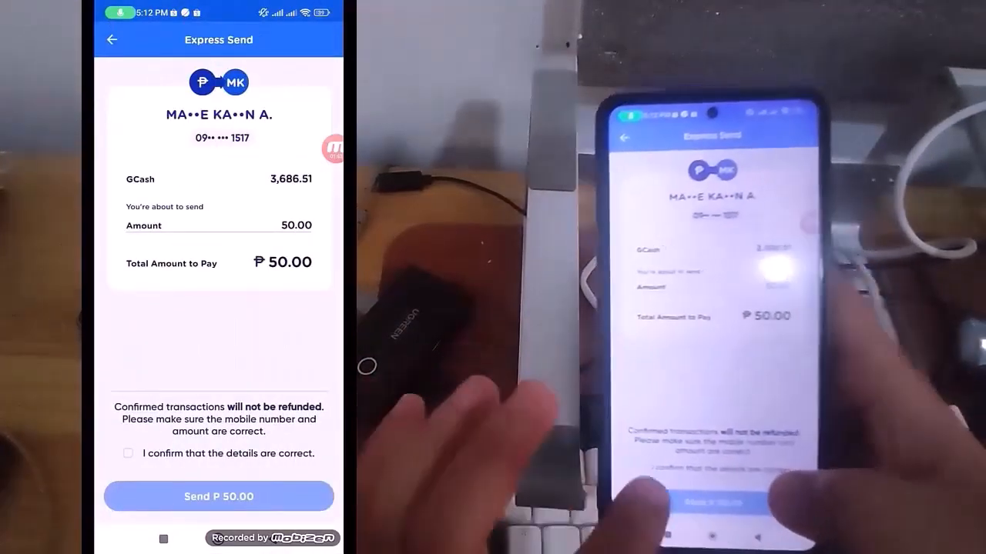
left_click(218, 496)
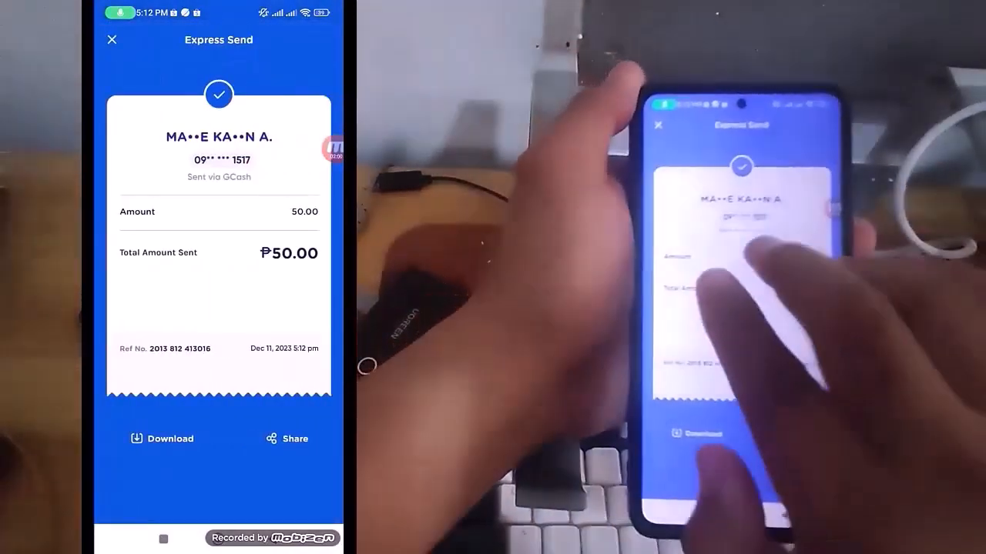
left_click_drag(231, 208, 231, 431)
Switch back to the registration form in Messenger and set the amount to reload to 50
left_click(163, 539)
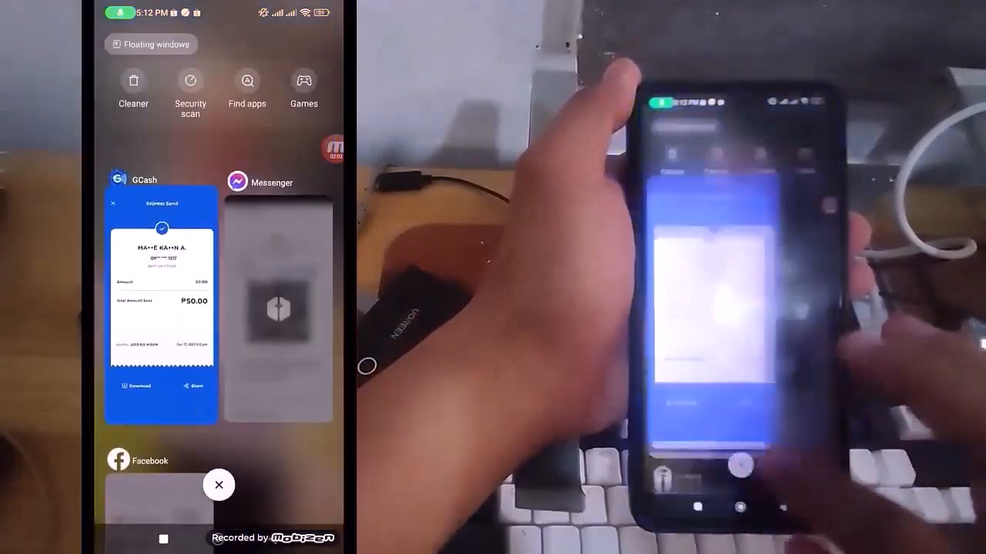
left_click(282, 324)
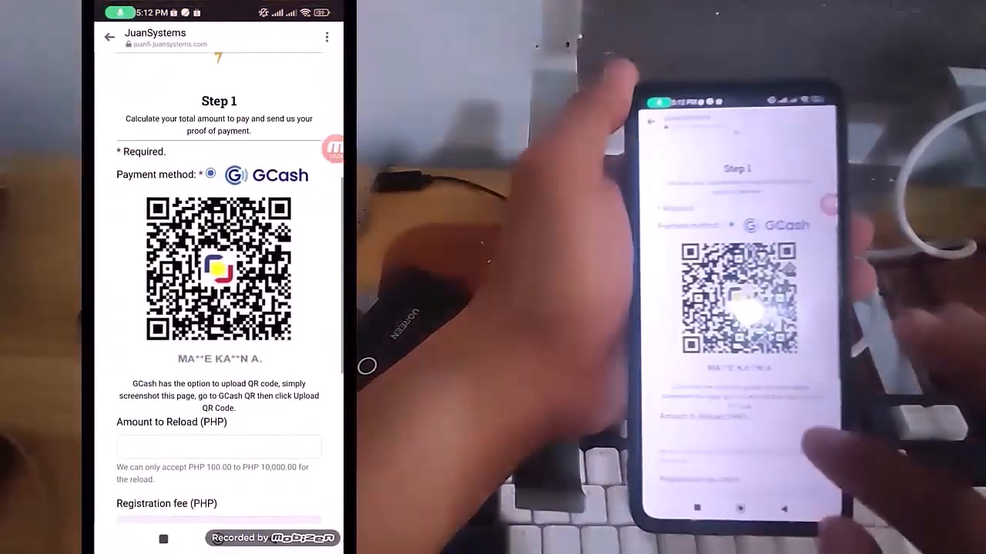
scroll(247, 431, "down", 1)
left_click(231, 382)
type("50")
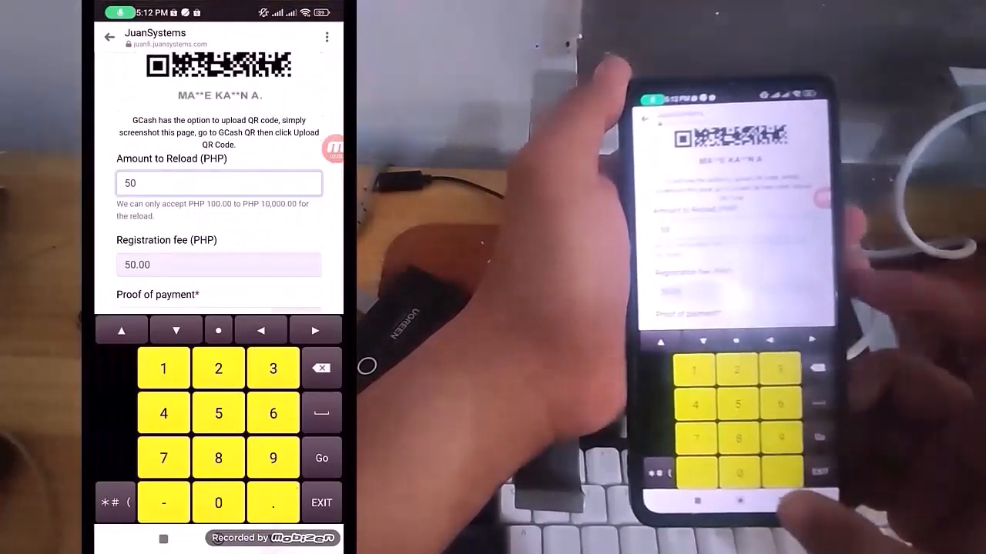
Attach the GCash receipt screenshot as the form's proof of payment
left_click(274, 539)
scroll(265, 323, "down", 1)
left_click(296, 291)
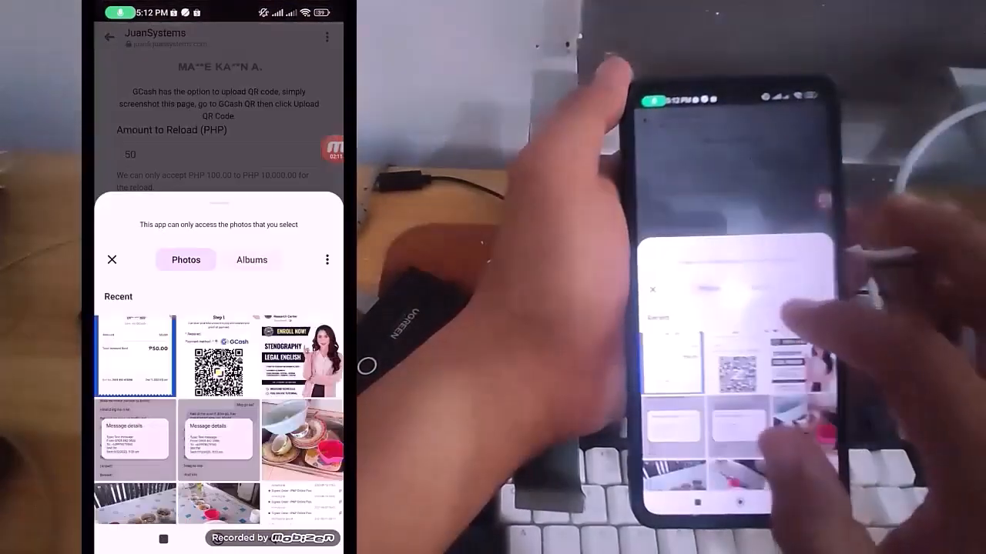
left_click(135, 355)
scroll(266, 385, "down", 1)
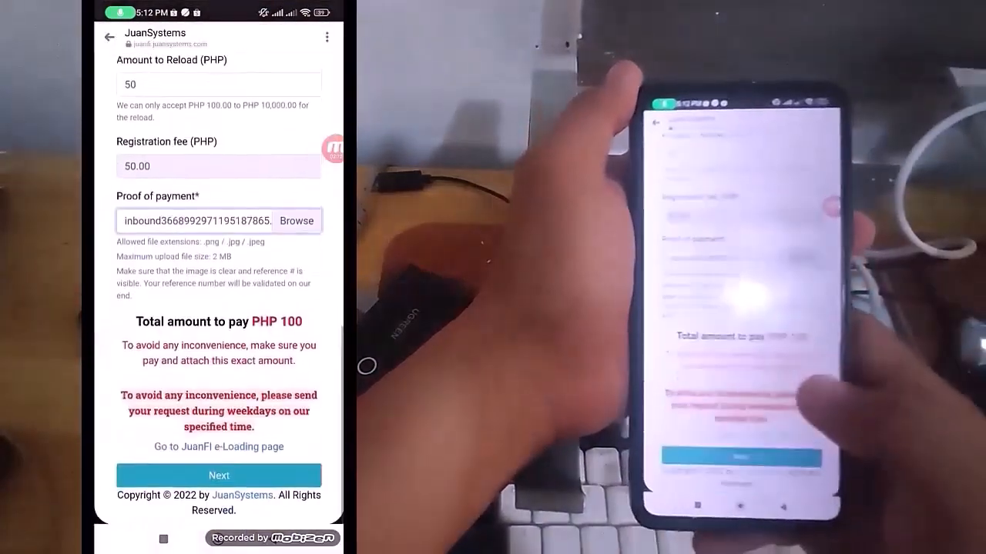
Try to continue past Step 1 of the registration form, and check the amount and proof of payment entries
left_click(218, 475)
scroll(218, 292, "up", 1)
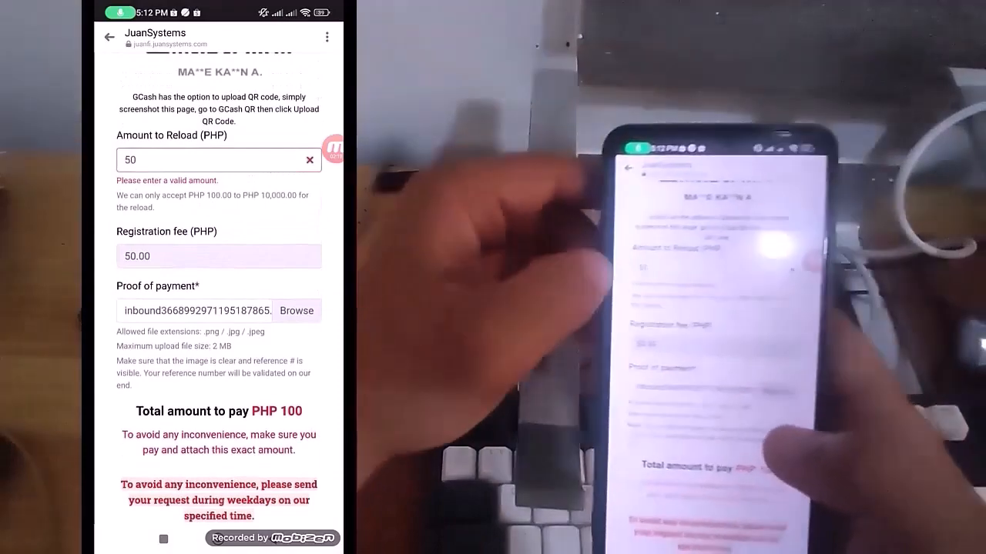
scroll(219, 308, "down", 1)
scroll(218, 308, "up", 1)
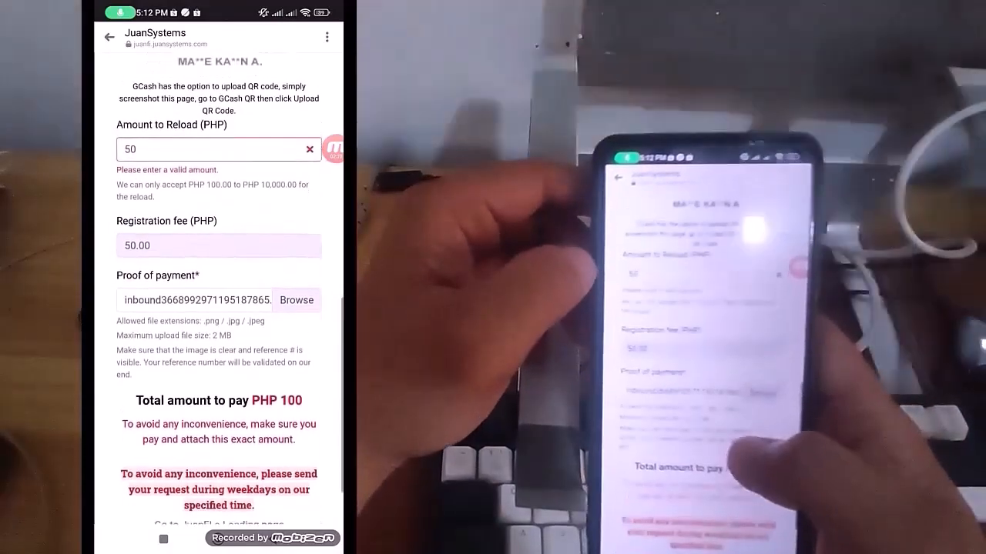
Check the payment entries in the registration form and clear the amount to reload
scroll(218, 308, "down", 1)
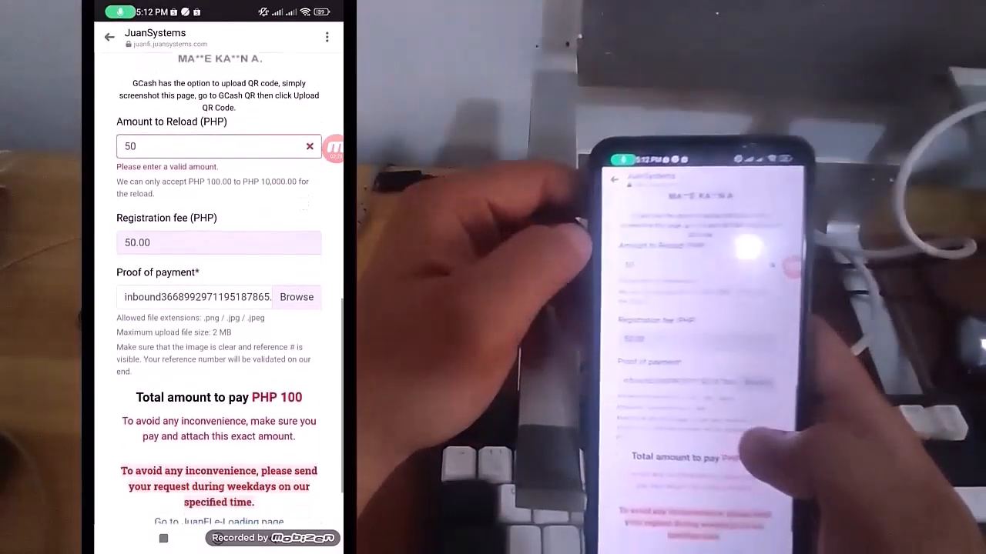
scroll(218, 308, "up", 2)
scroll(219, 308, "down", 1)
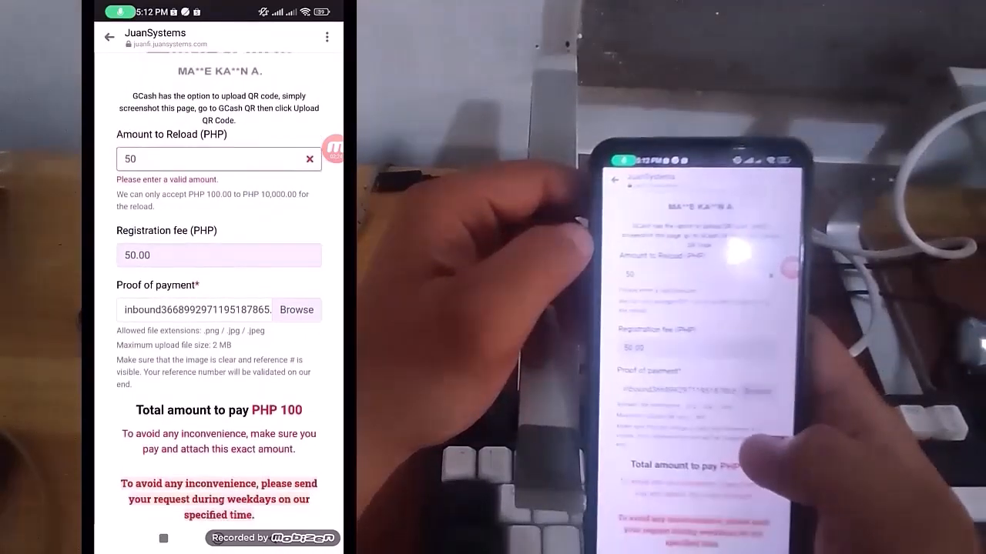
left_click(134, 166)
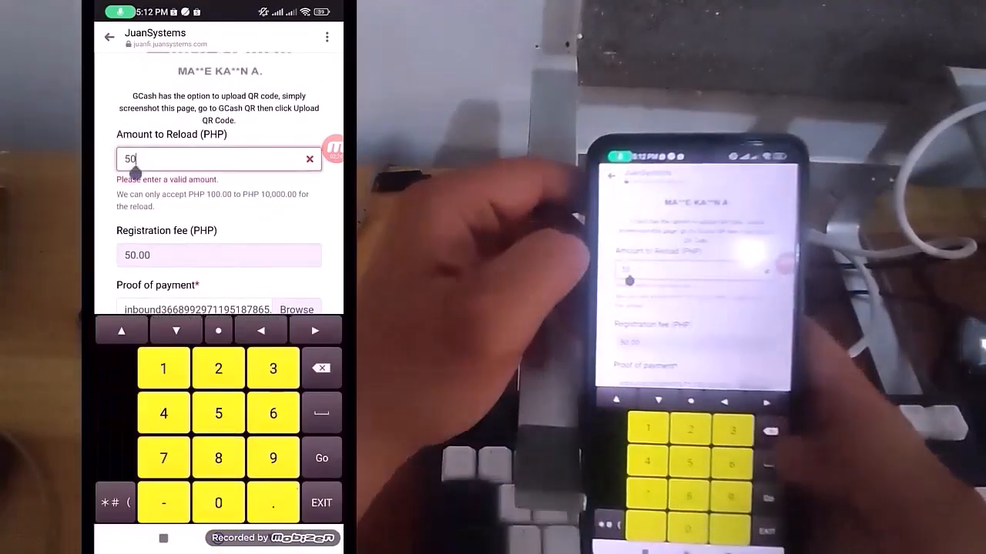
key("BackSpace")
key("BackSpace")
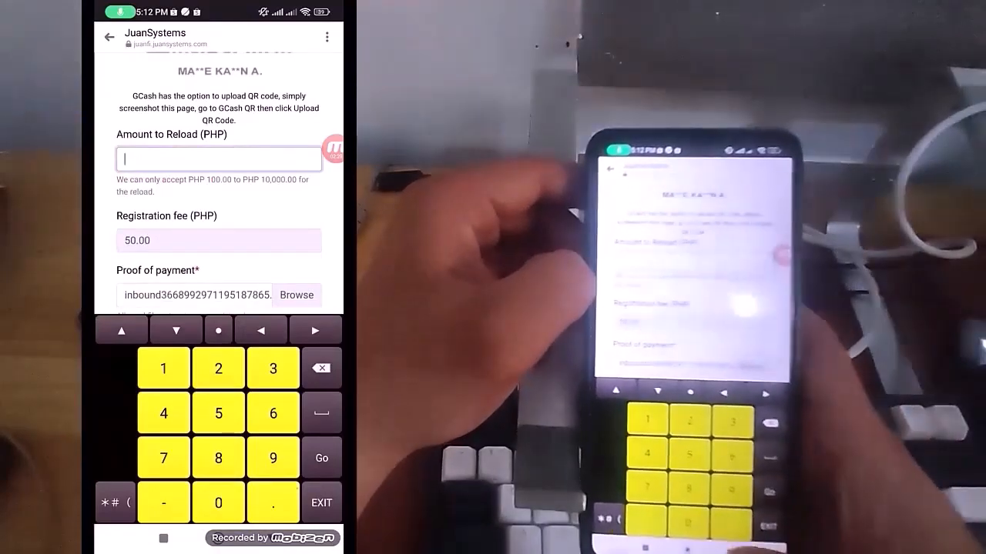
left_click(275, 538)
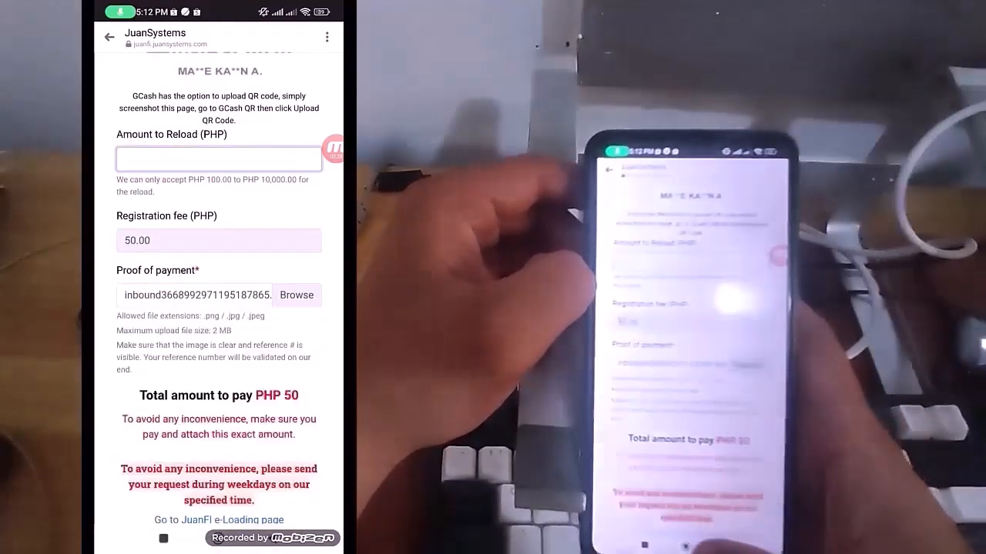
Switch to GCash, close the receipt and upload the saved Step 1 payment QR code screenshot for another transfer
left_click(164, 538)
left_click(274, 308)
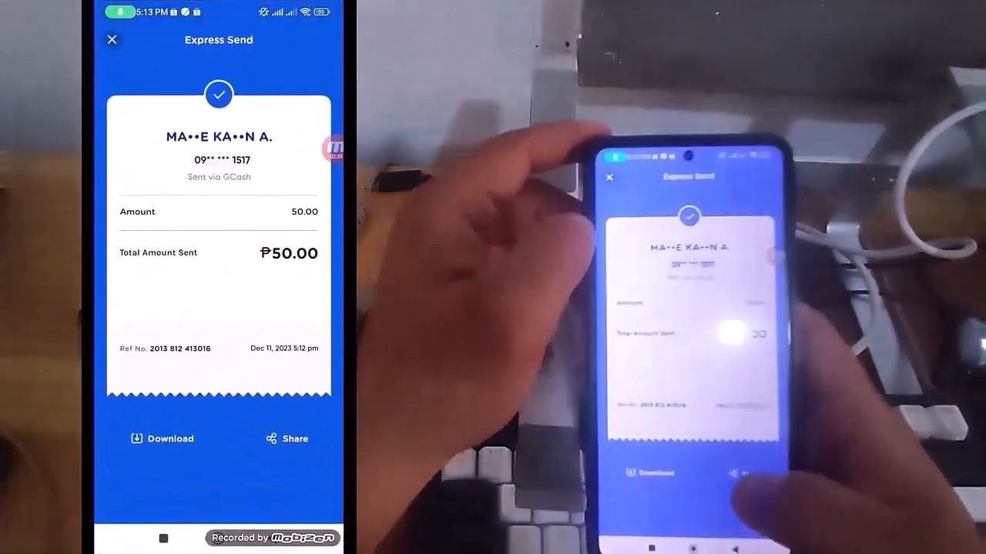
left_click(274, 539)
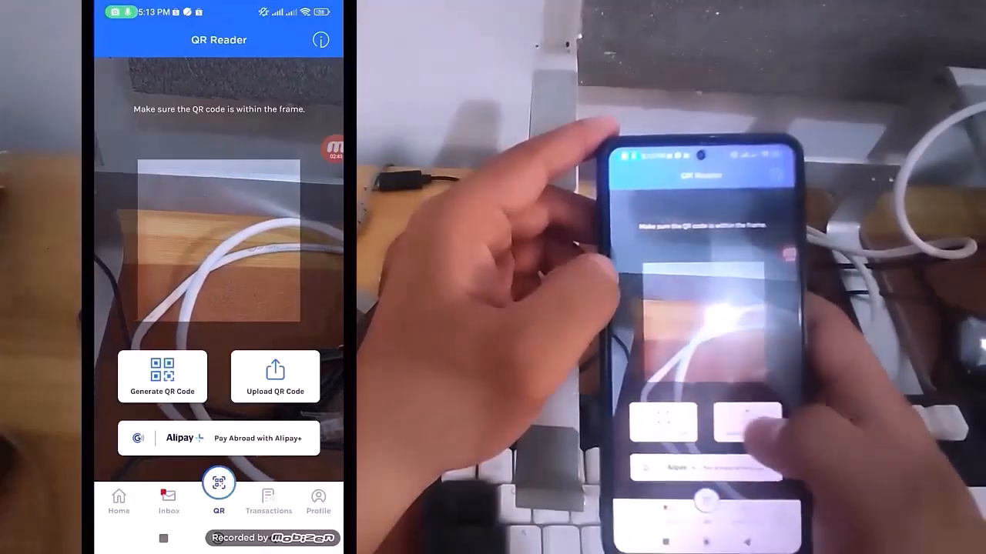
left_click(275, 377)
left_click(217, 362)
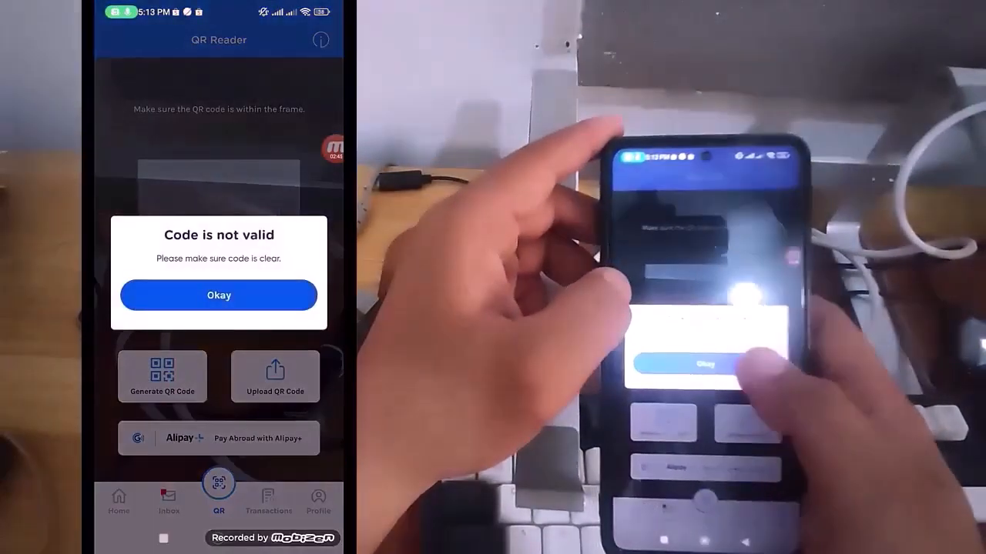
left_click(218, 295)
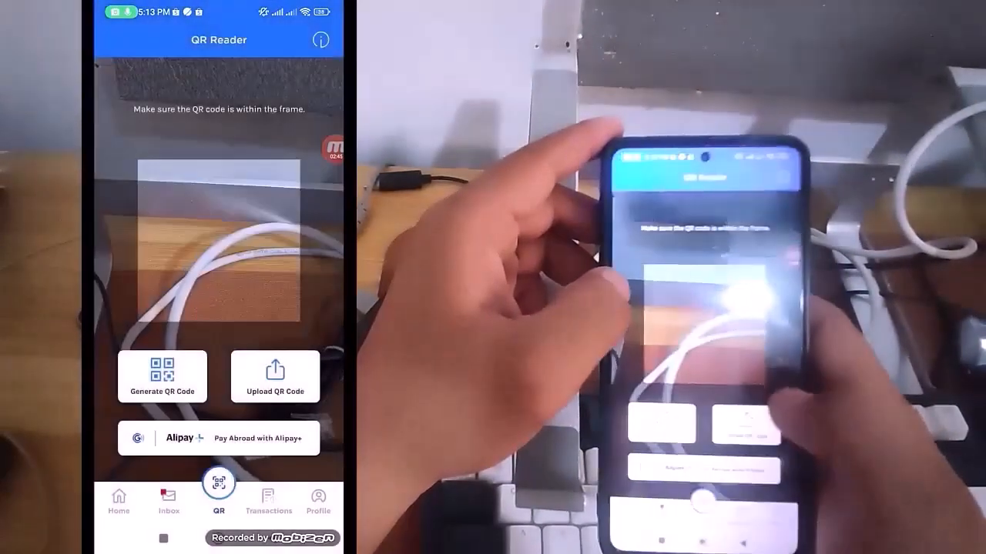
left_click(274, 376)
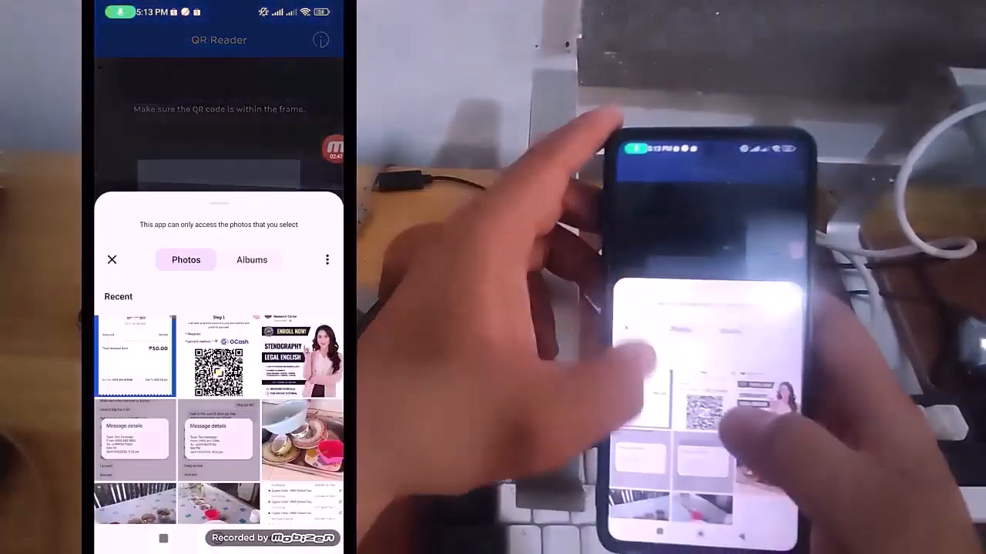
left_click(220, 308)
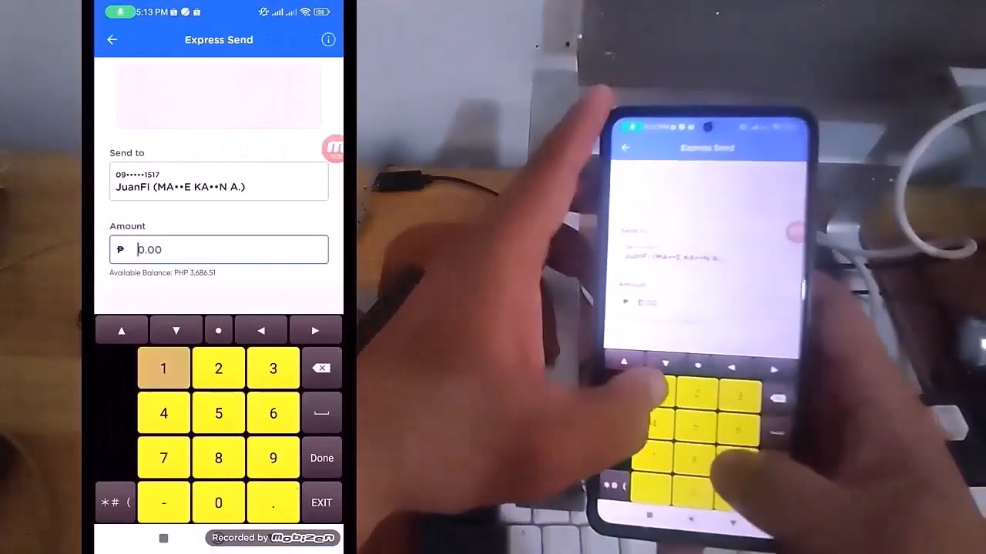
Set the transfer amount to 100.00 with the message "Juanfi Loading" and proceed to the payment confirmation
key("Return")
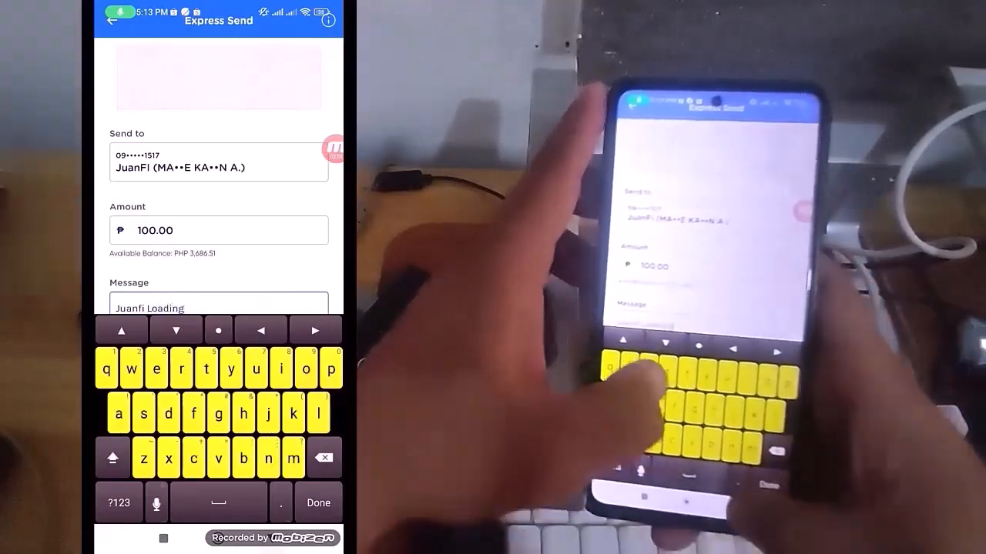
key("Return")
left_click(218, 493)
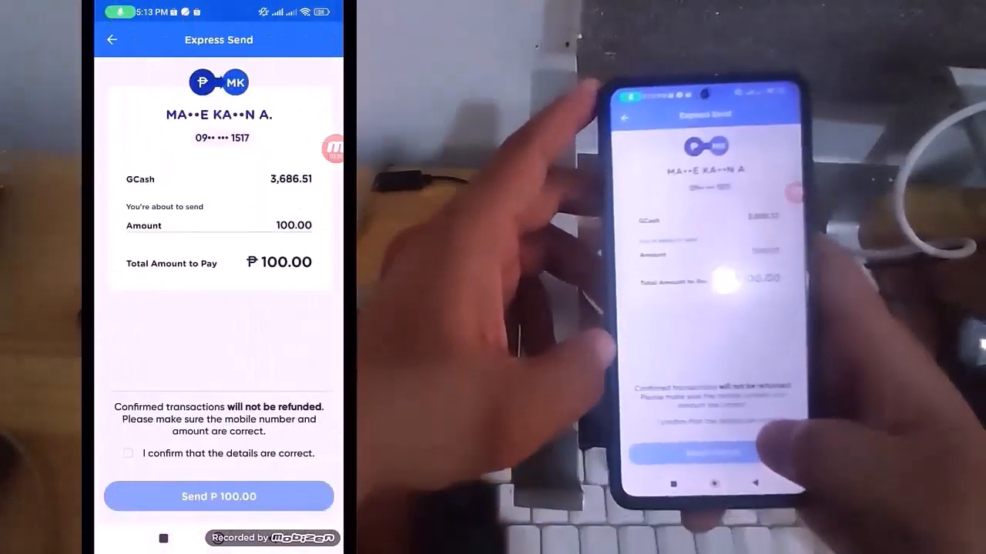
Confirm that the details are correct, send PHP 100.00 and capture the new receipt as a screenshot
left_click(128, 453)
left_click(219, 496)
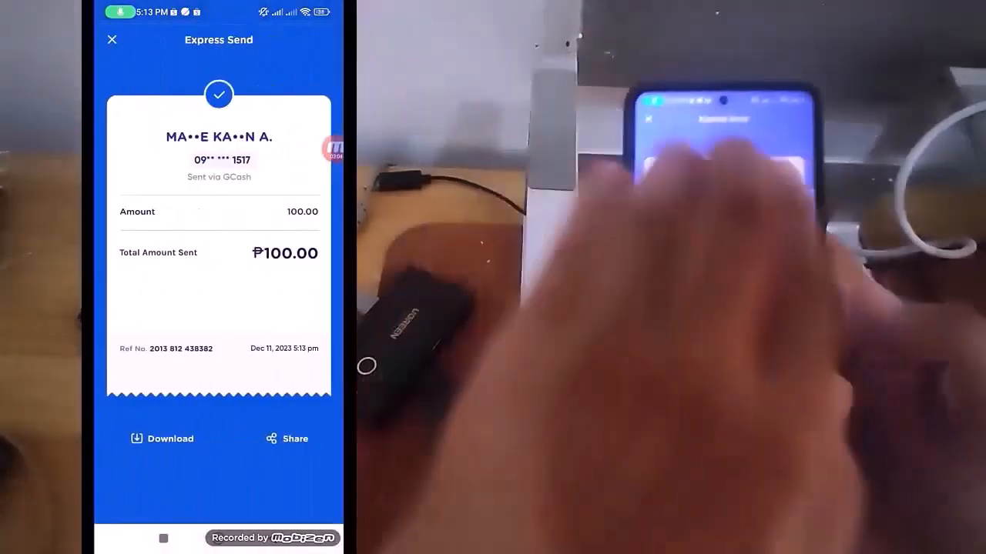
left_click_drag(219, 131, 219, 401)
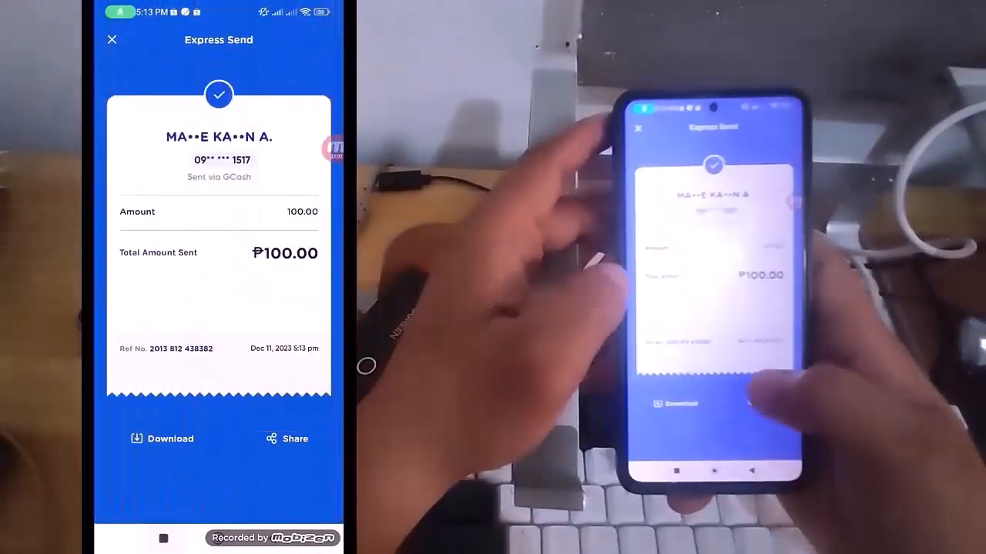
Switch back to the registration form in Messenger and set the amount to reload to 100
left_click(163, 538)
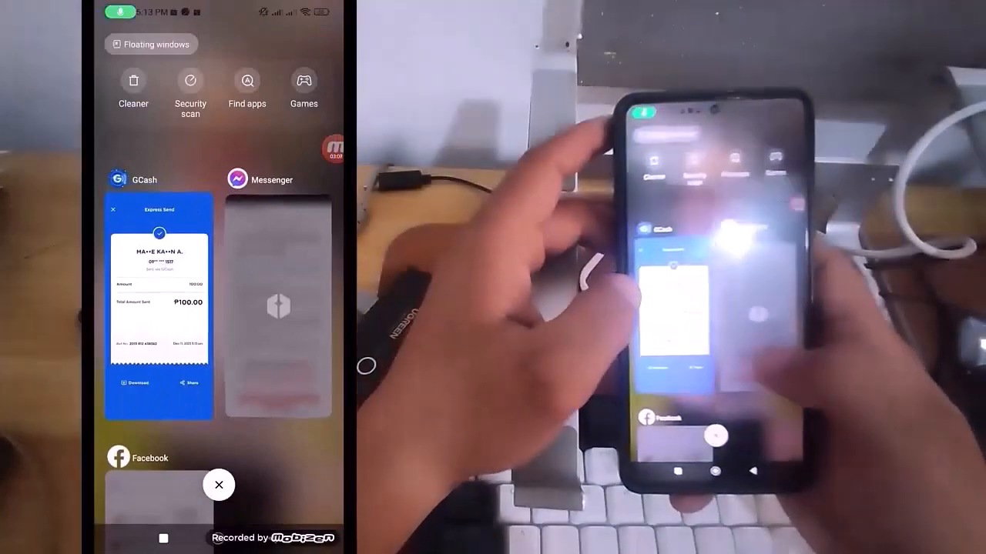
left_click(279, 316)
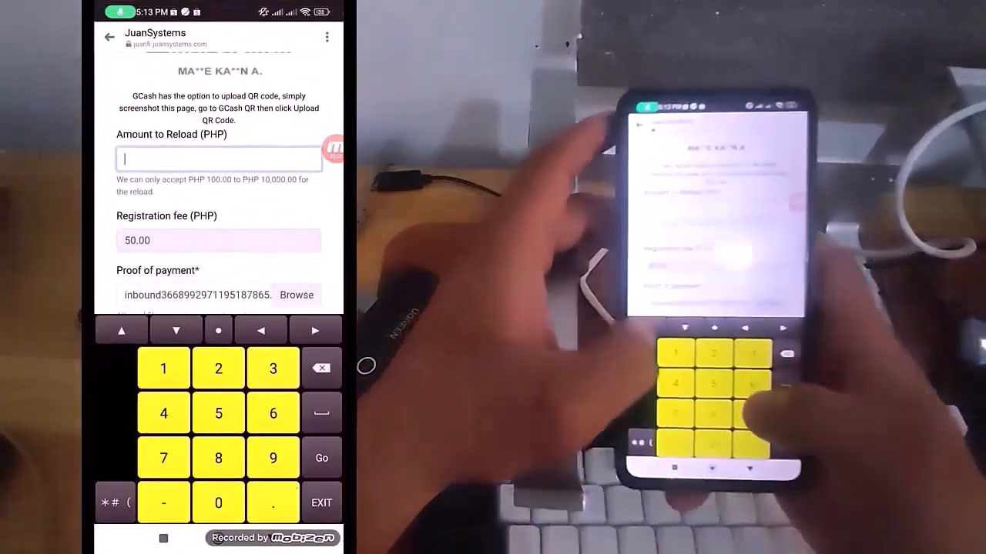
type("100")
key("Escape")
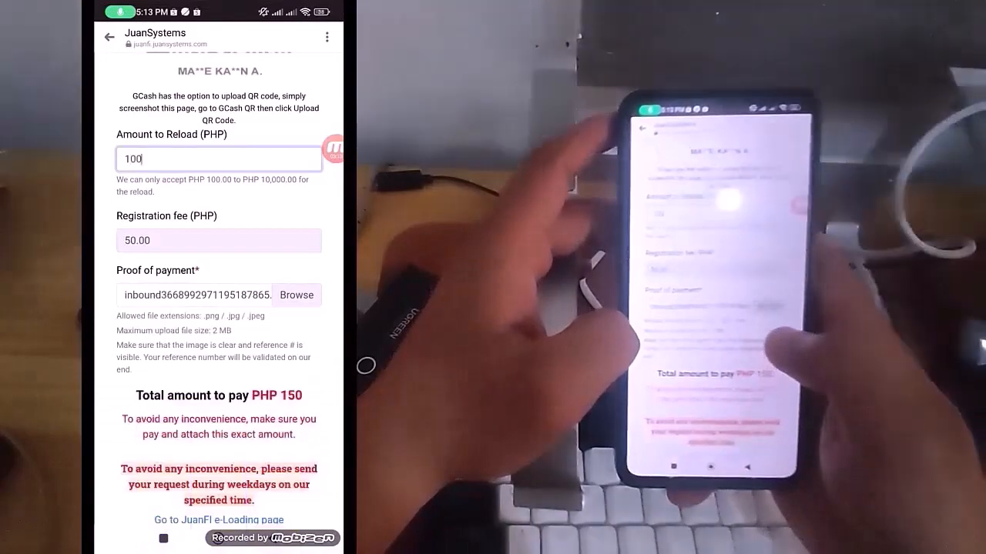
Replace the proof of payment with another GCash receipt screenshot and check the form's payment entries
left_click(297, 296)
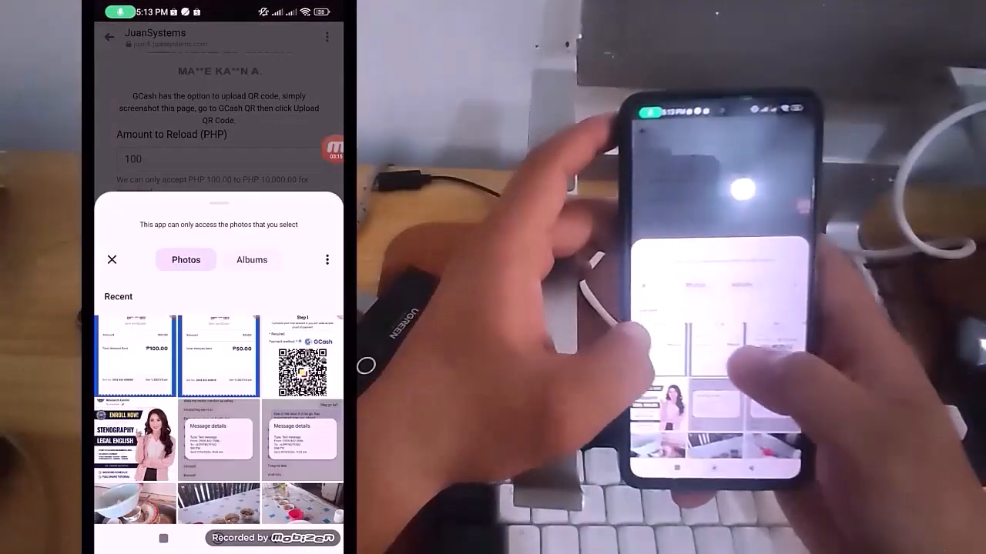
left_click(219, 357)
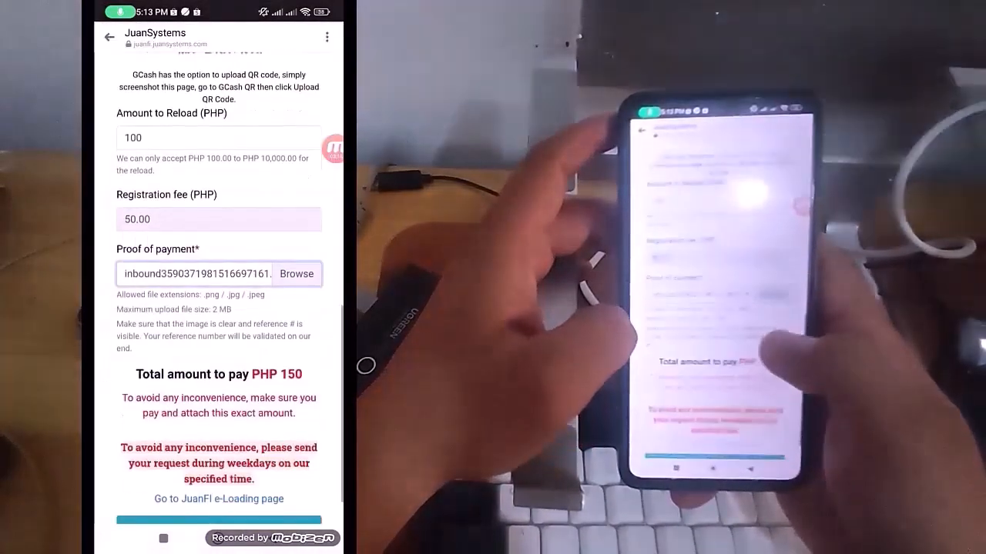
scroll(218, 285, "down", 2)
scroll(219, 285, "up", 5)
scroll(218, 285, "down", 5)
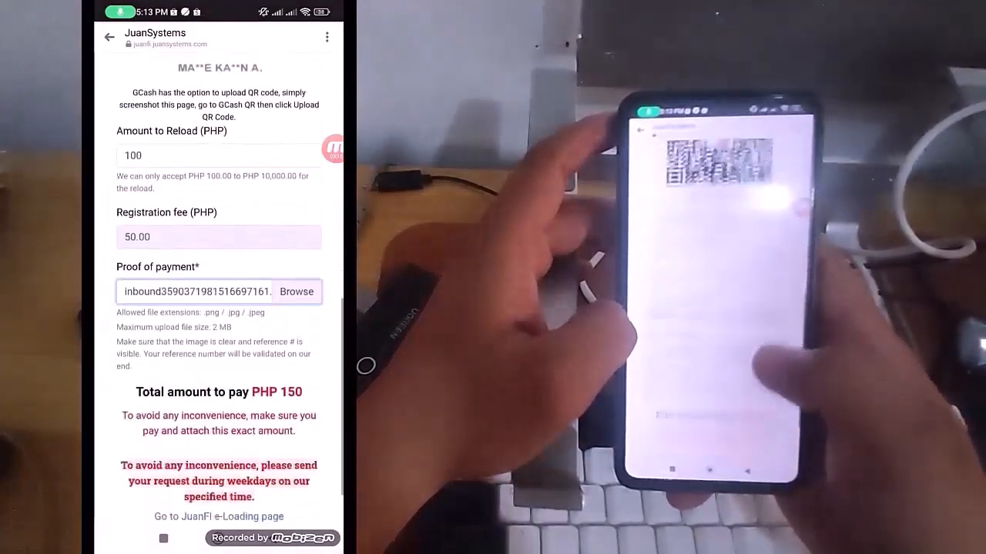
Continue the registration to Step 3 and look over its account detail fields
left_click(218, 476)
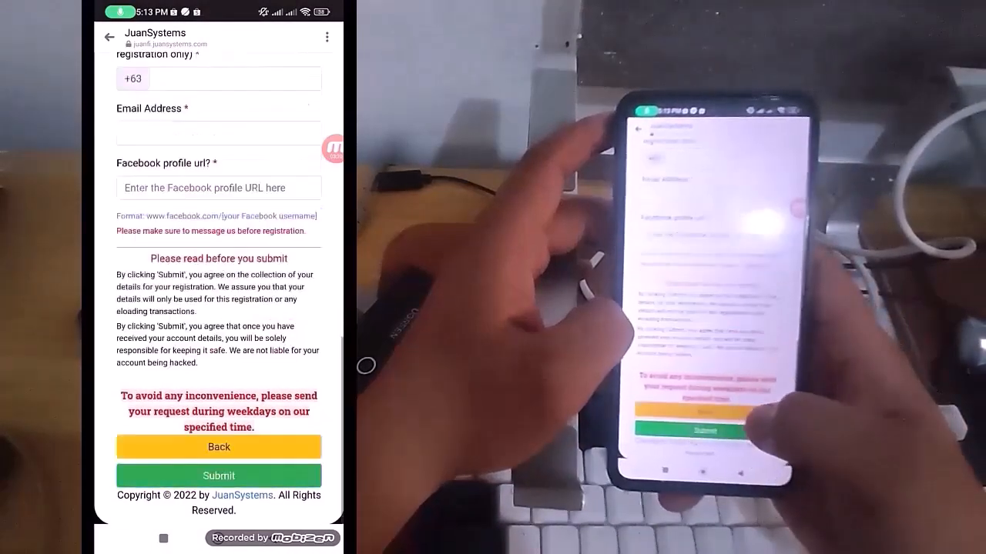
scroll(219, 285, "up", 3)
scroll(219, 285, "up", 5)
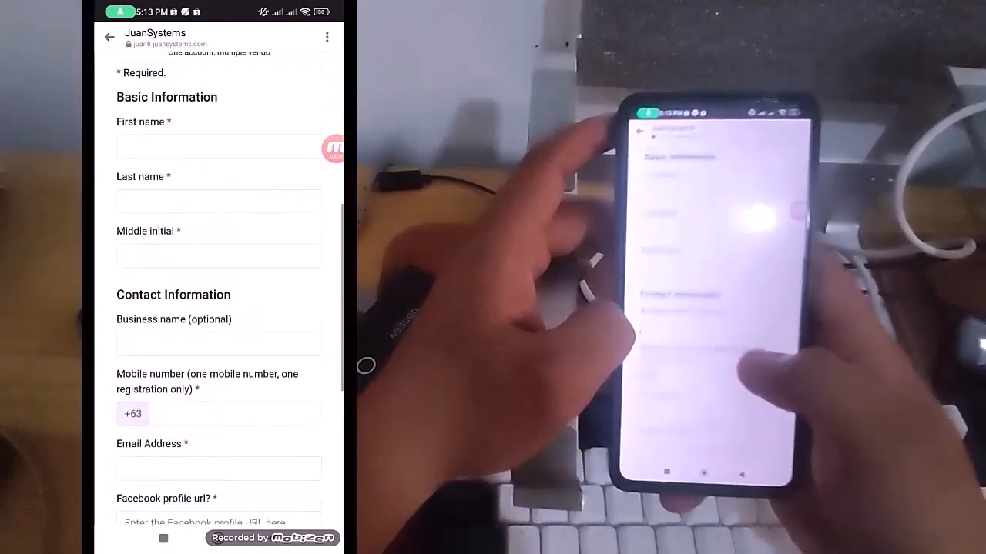
scroll(219, 285, "down", 3)
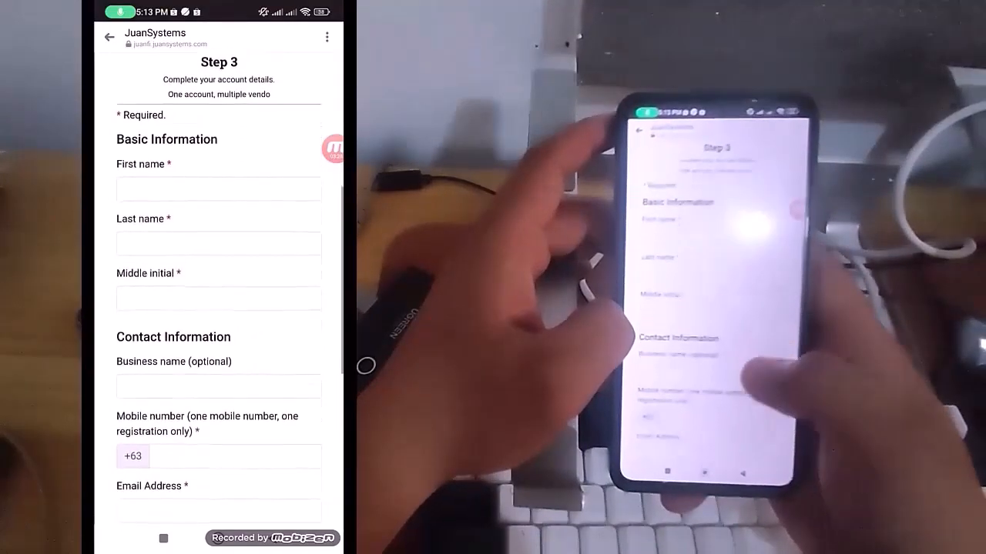
Enter the registrant's first name in the basic information
left_click(219, 136)
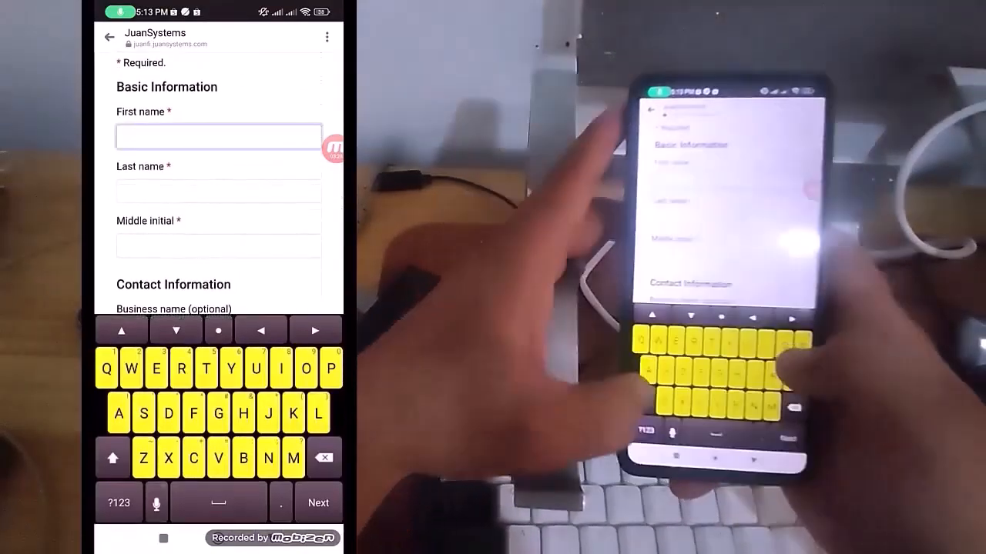
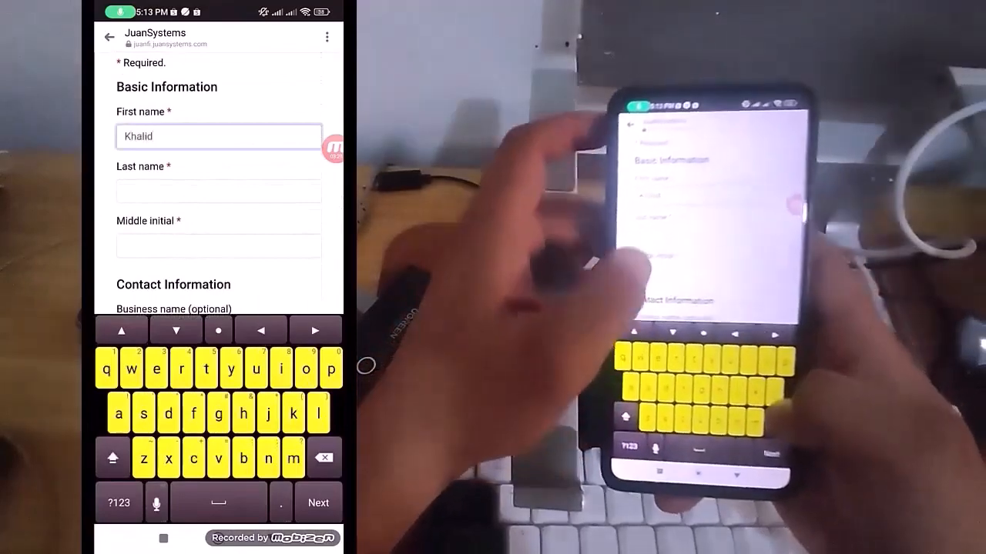
Enter the registrant's last name in the basic information, correcting any mistyped letters
left_click(218, 191)
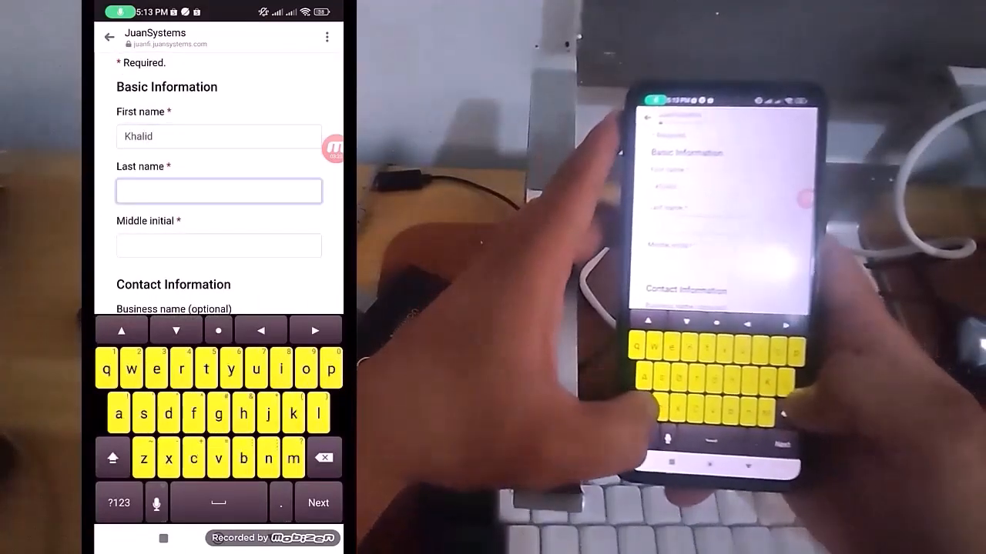
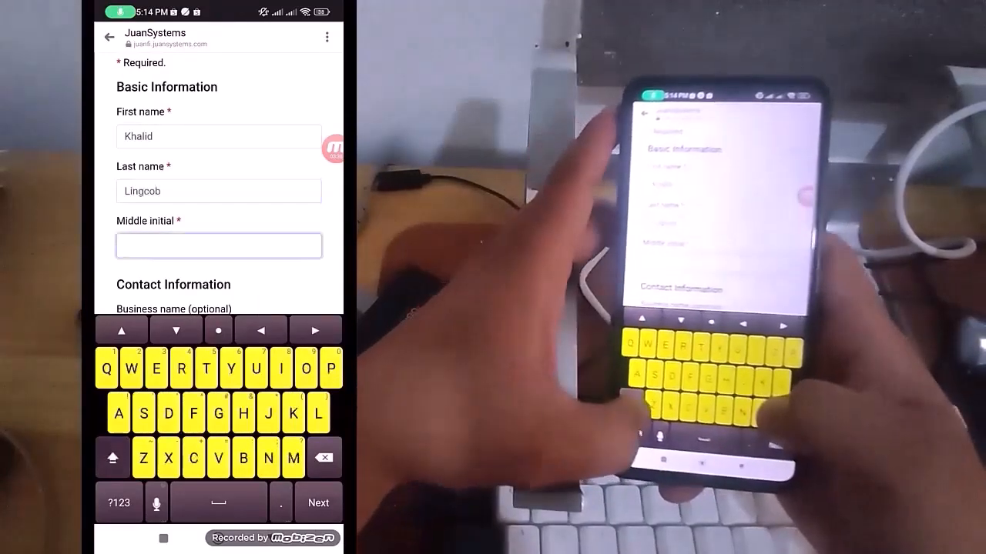
Enter the registrant's middle initial to complete the basic information
key("BackSpace")
type("S")
key("Escape")
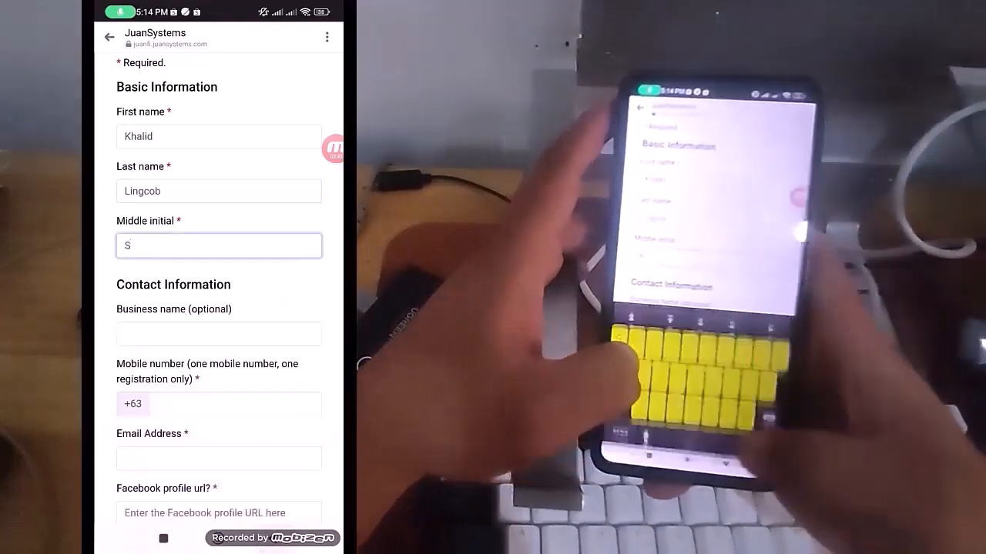
Enter "Kinglinks TV" as the business name in the contact information
left_click(219, 334)
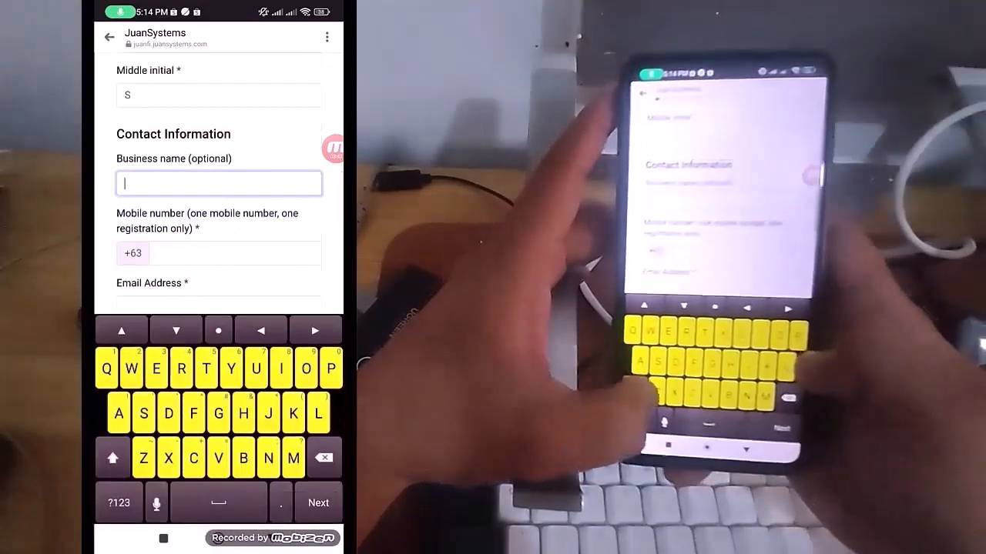
left_click(113, 458)
left_click(112, 458)
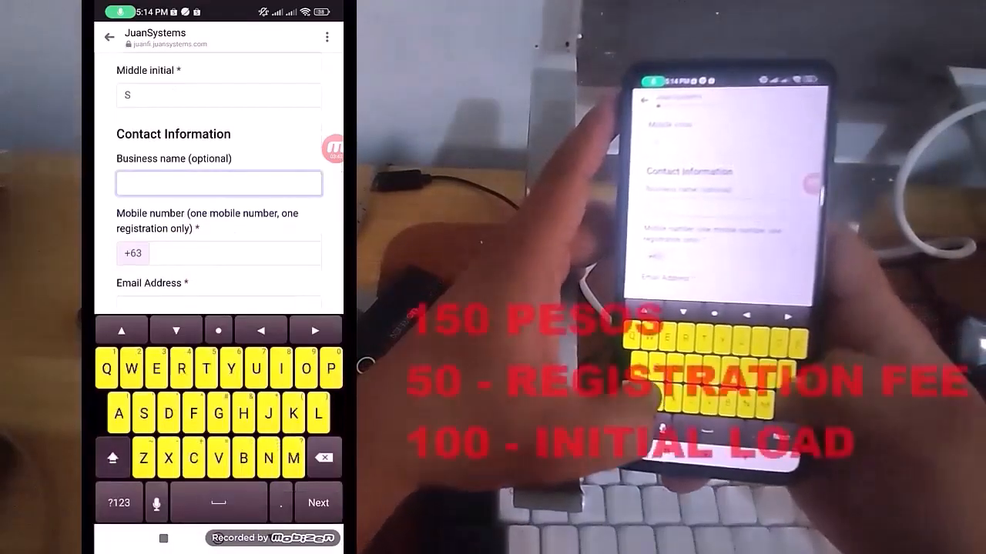
key("BackSpace")
key("BackSpace")
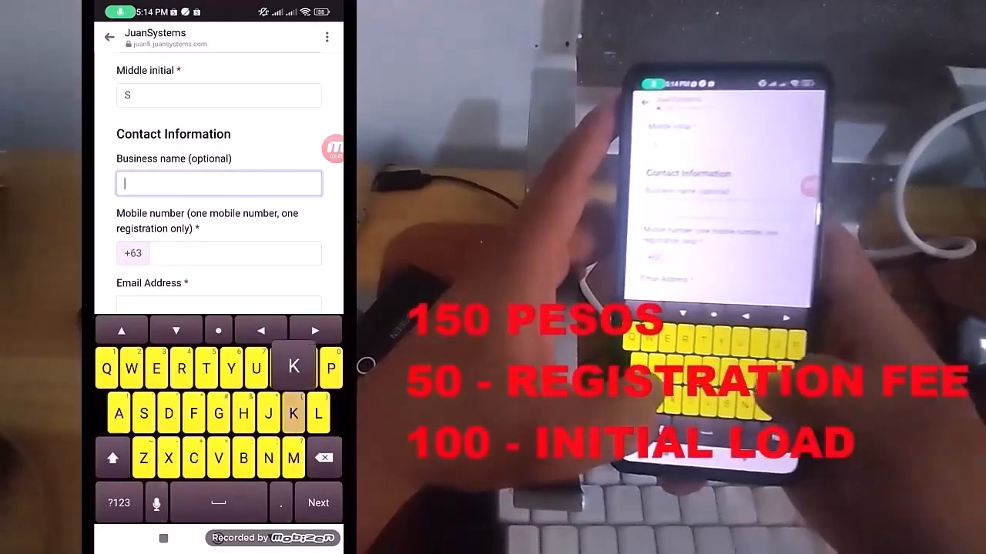
type("King")
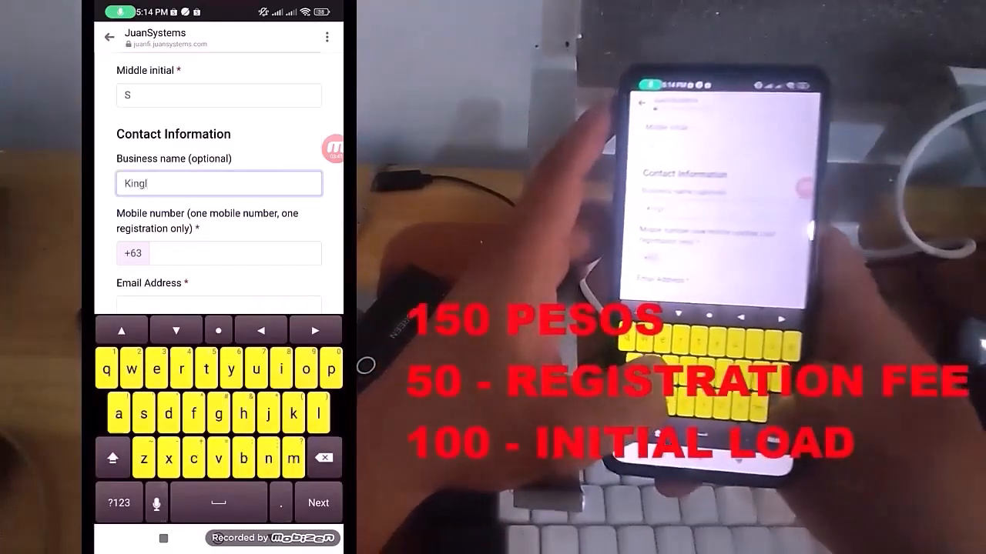
left_click(281, 369)
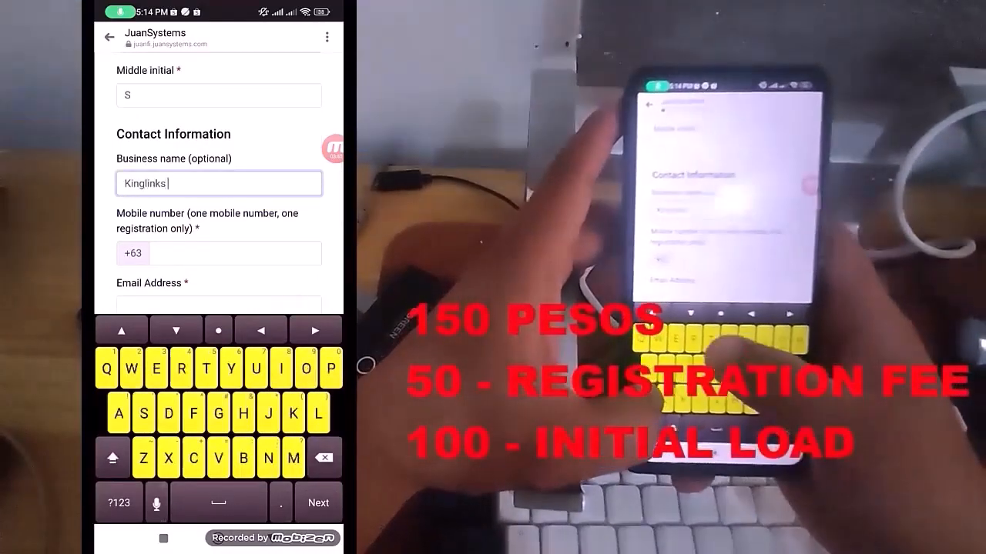
type("TV")
left_click(285, 282)
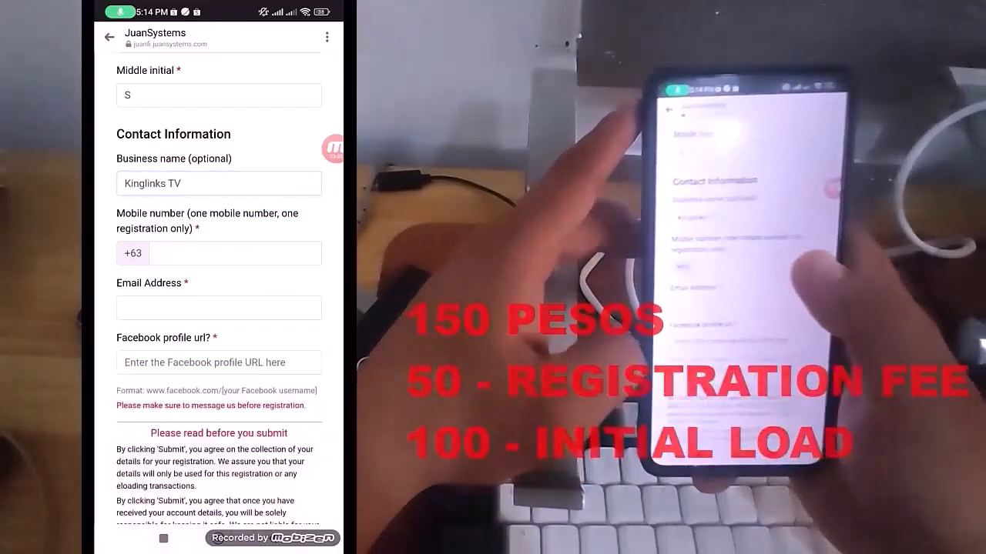
Enter the registrant's mobile number after the +63 prefix, correcting any mistyped digit
left_click(247, 253)
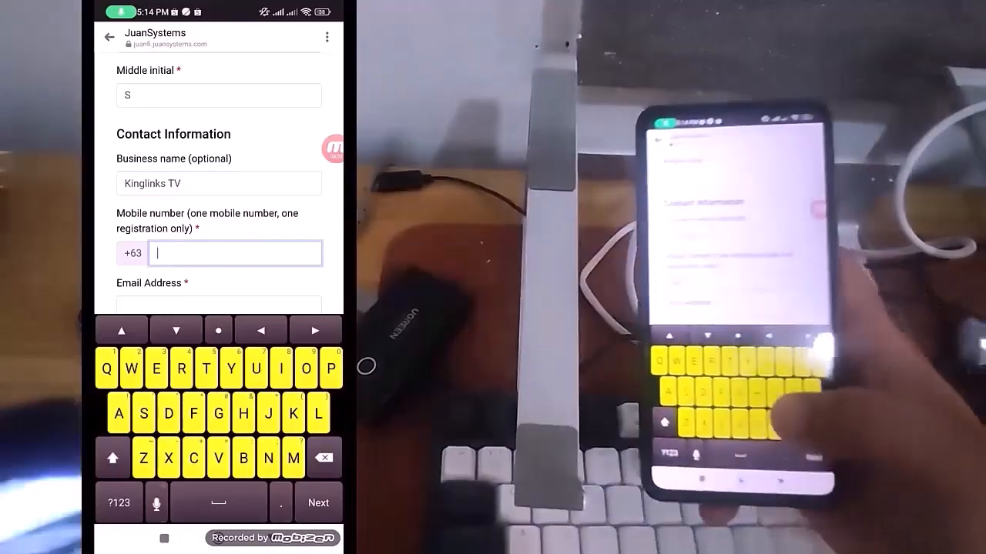
left_click(119, 503)
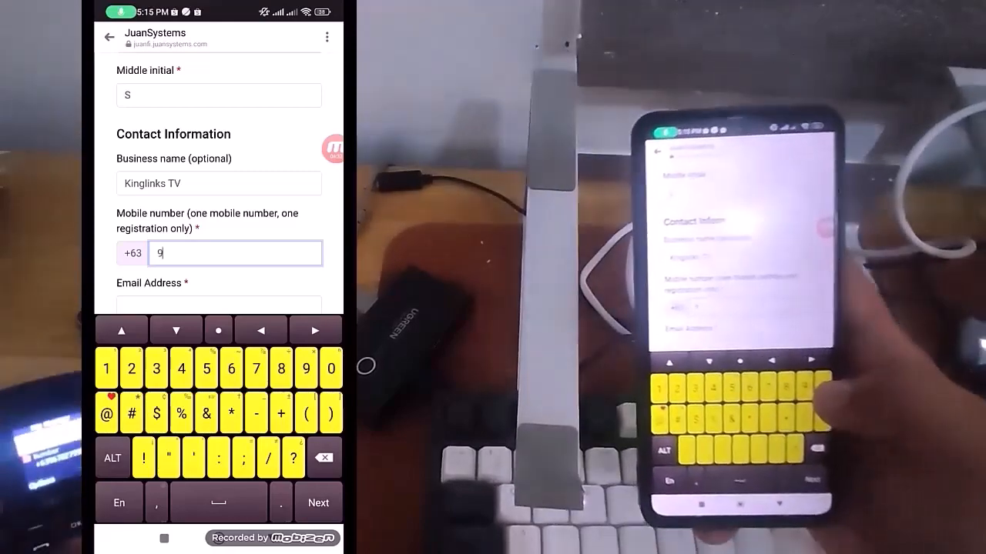
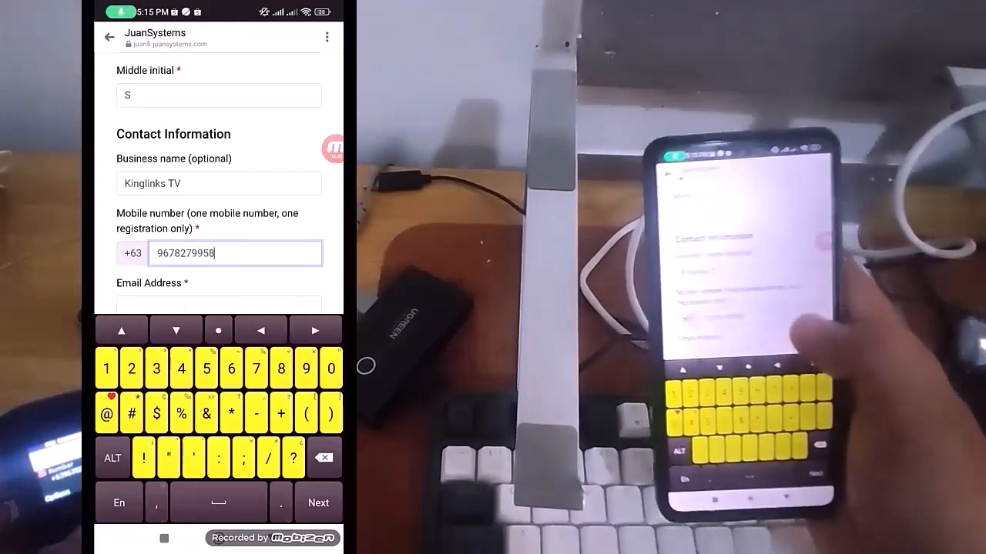
Enter the registrant's e-mail address in the contact information
scroll(218, 254, "down", 1)
left_click(218, 282)
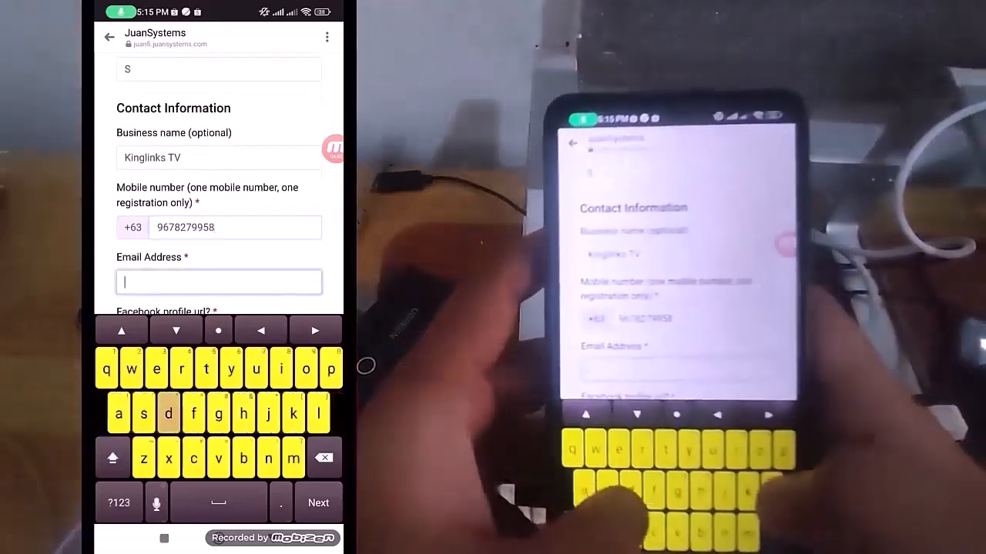
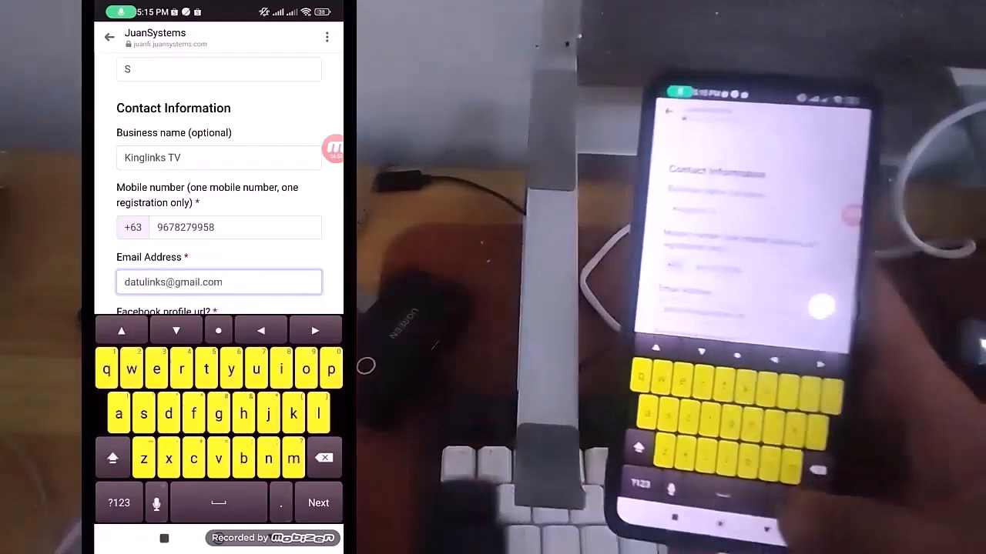
left_click(273, 538)
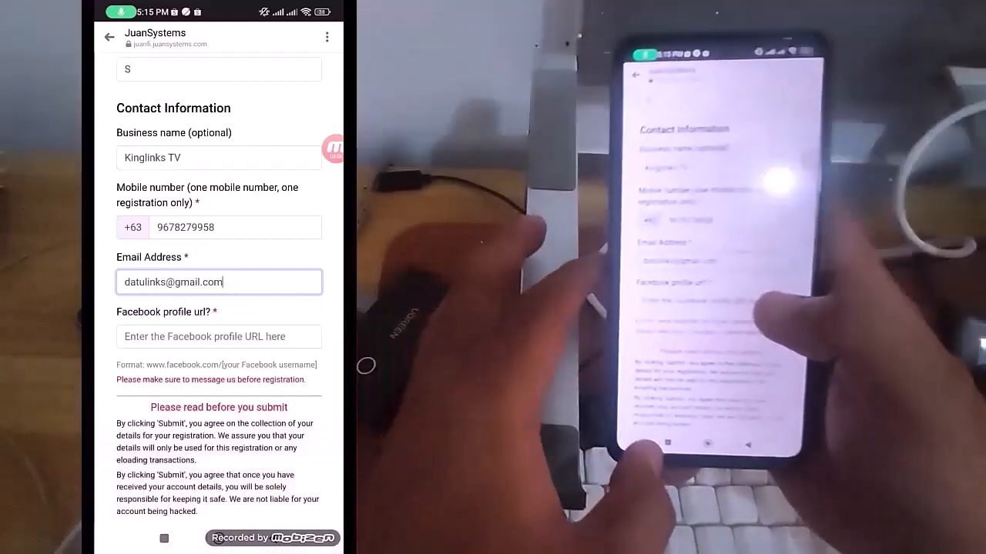
Switch to Facebook and leave the Juanfi e-Loading page settings and search to return to the home feed
left_click(164, 538)
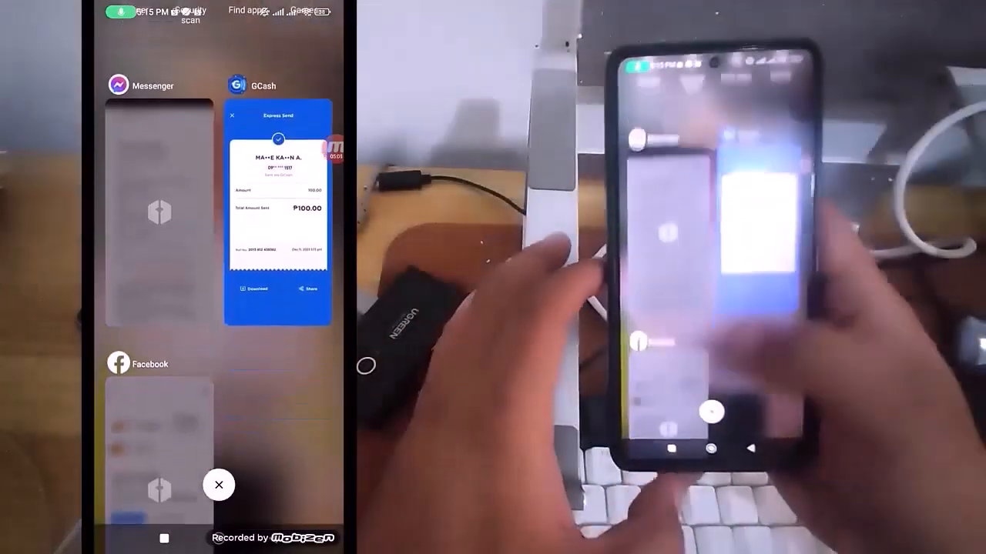
left_click(159, 431)
left_click(318, 328)
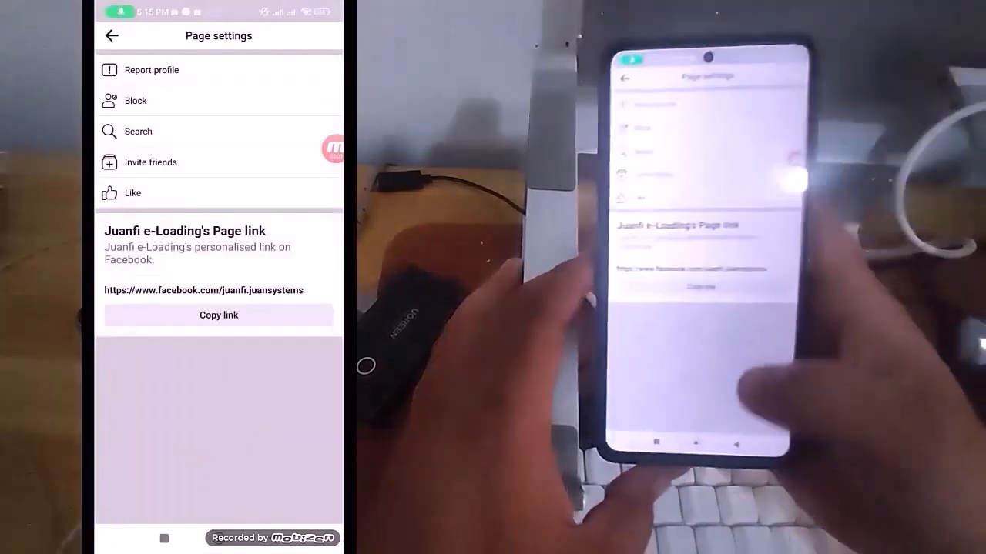
left_click(274, 538)
left_click(274, 539)
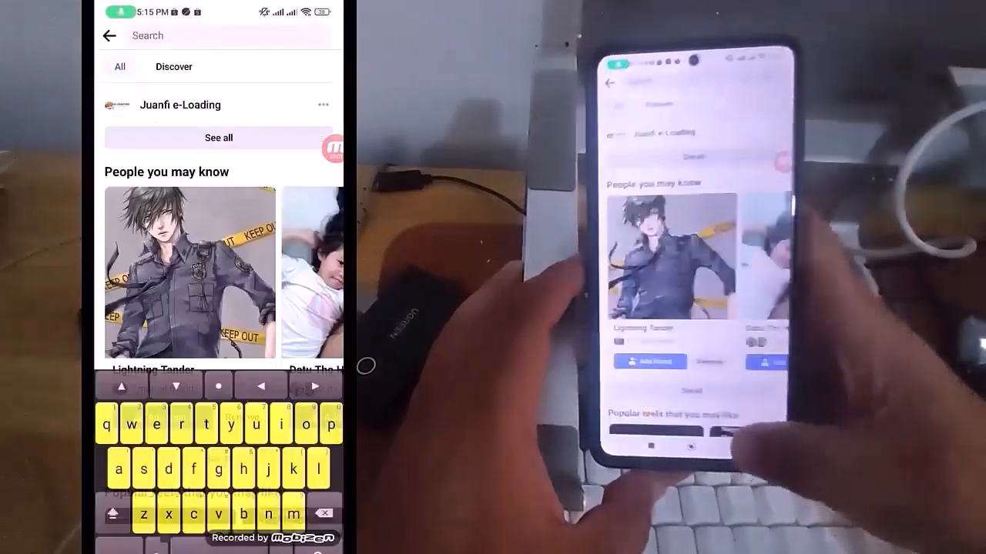
left_click(273, 538)
left_click(273, 538)
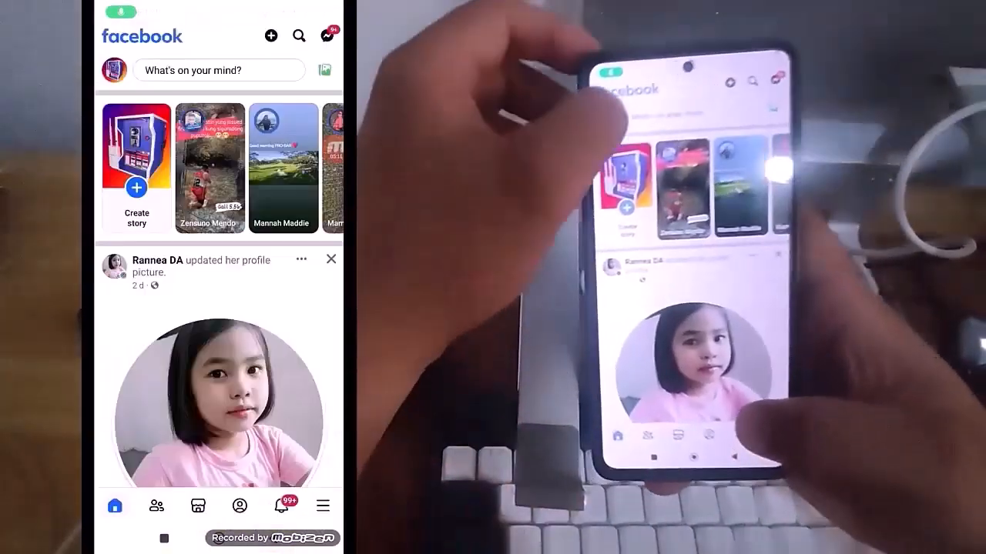
Open the settings of the registrant's own Facebook profile and copy its profile link
left_click(239, 506)
left_click(318, 236)
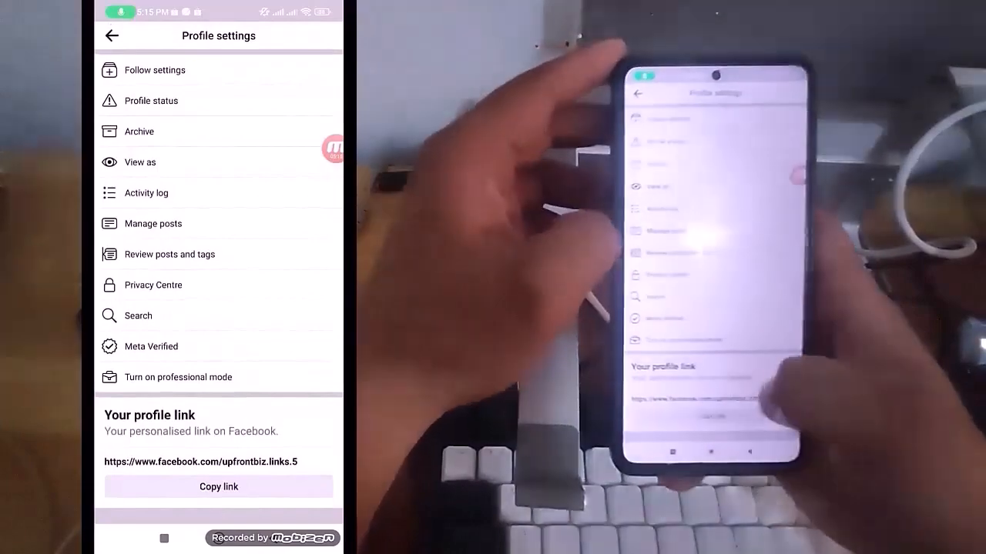
left_click(219, 487)
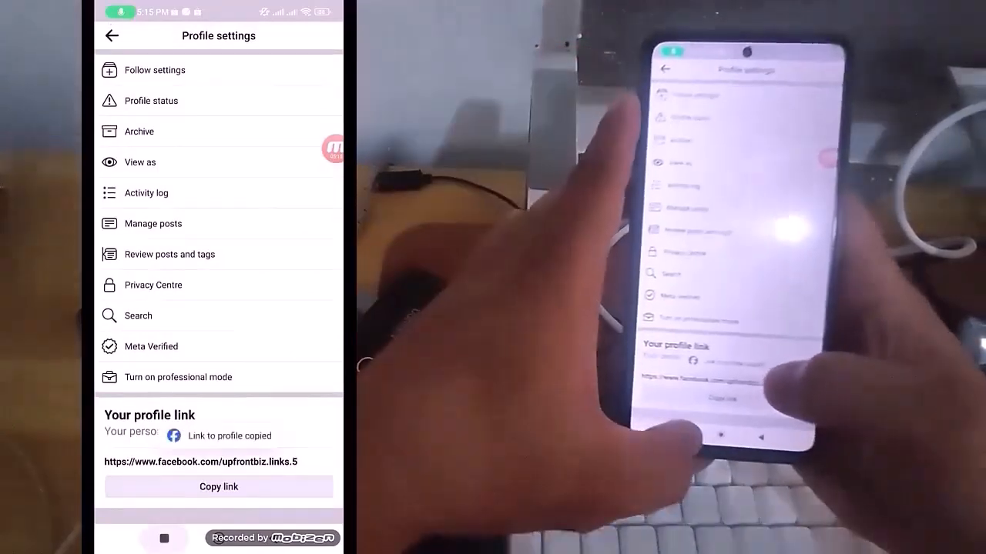
Return to the JuanSystems registration form and paste the copied link as the Facebook profile URL
left_click(164, 538)
left_click(277, 308)
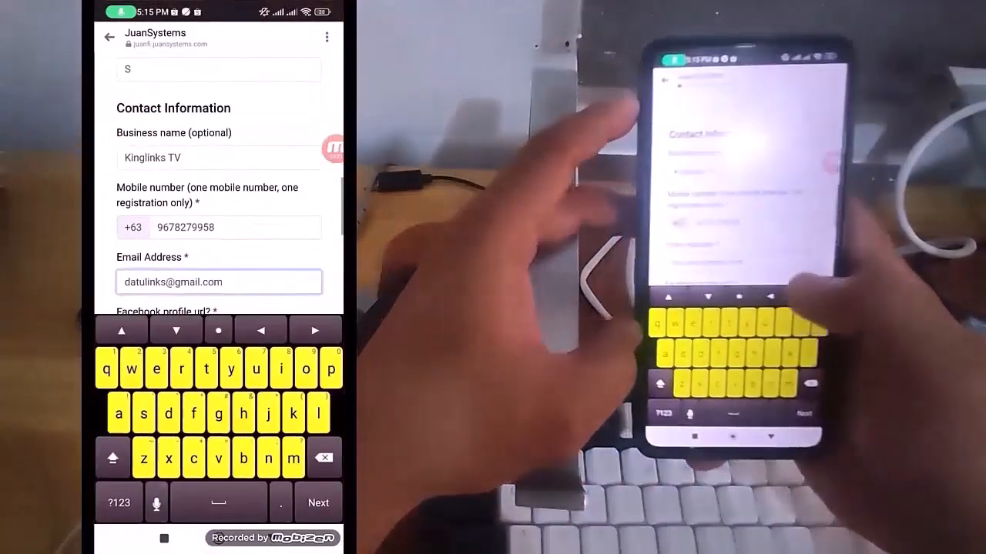
scroll(219, 185, "down", 1)
left_click(219, 255)
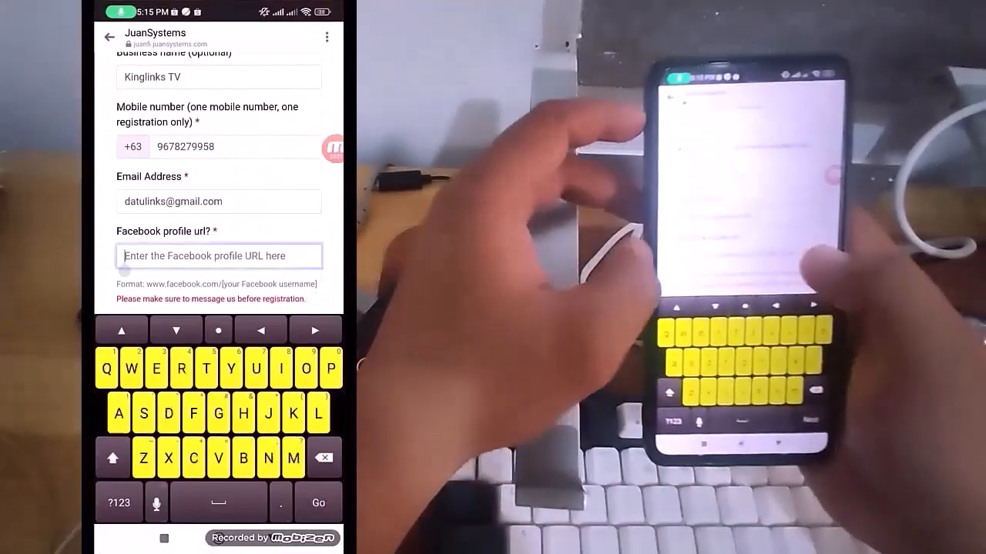
left_click(126, 265)
left_click(137, 214)
Submit the completed registration request and agree to proceed past the mobile loading and processing schedule notice
scroll(218, 324, "down", 1)
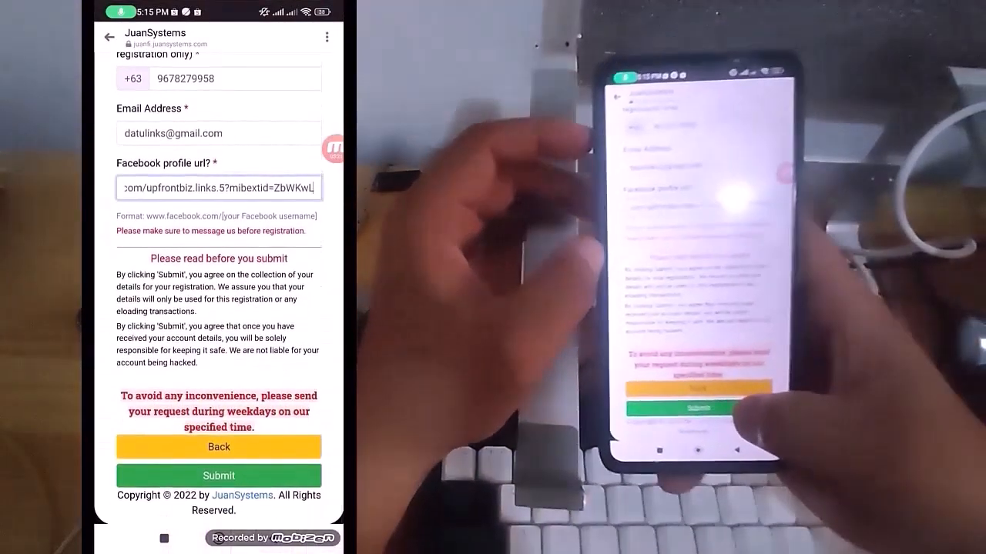
left_click(218, 475)
scroll(219, 308, "down", 1)
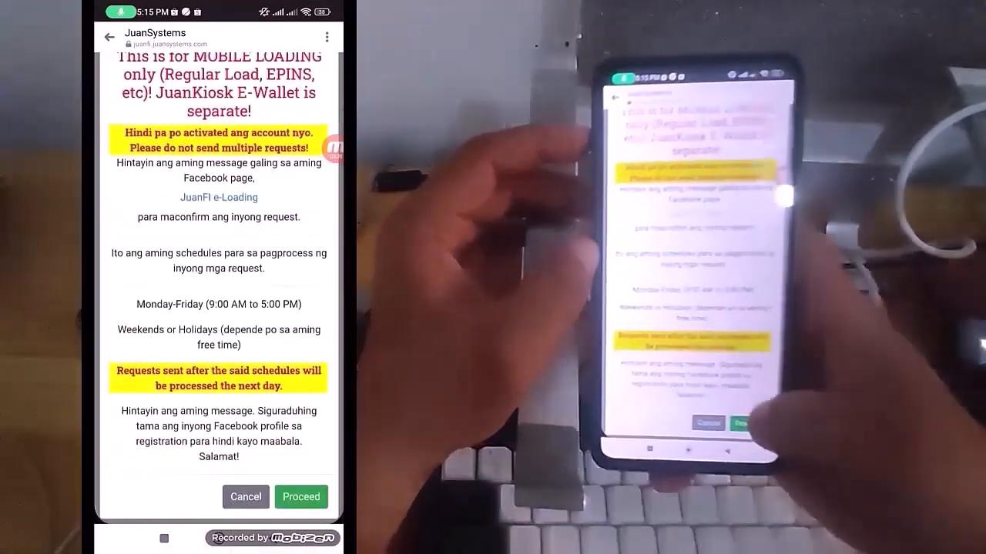
left_click(301, 497)
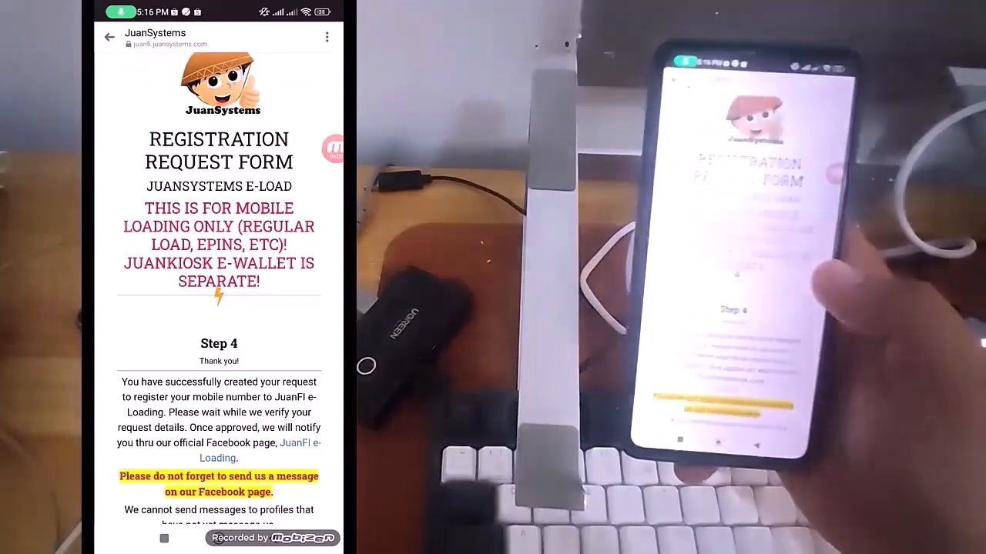
Read through the Step 4 page for the follow-up instructions and account details of the registration request
scroll(213, 308, "down", 3)
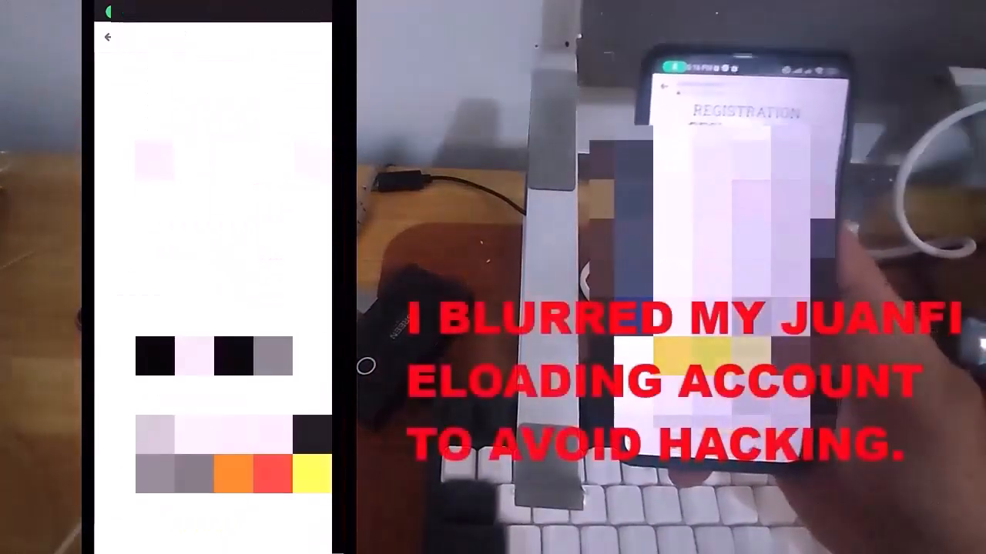
scroll(213, 308, "down", 4)
scroll(214, 308, "down", 4)
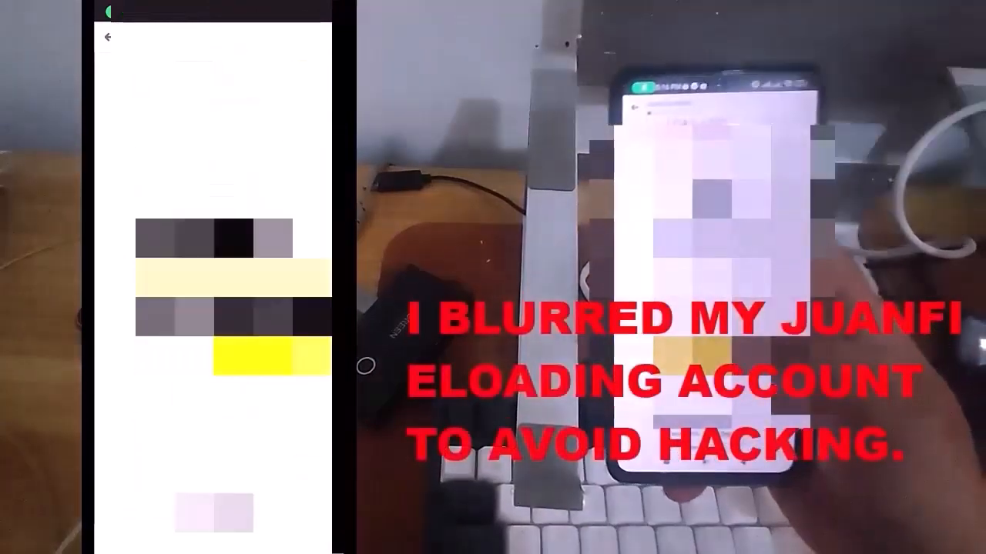
scroll(213, 308, "down", 5)
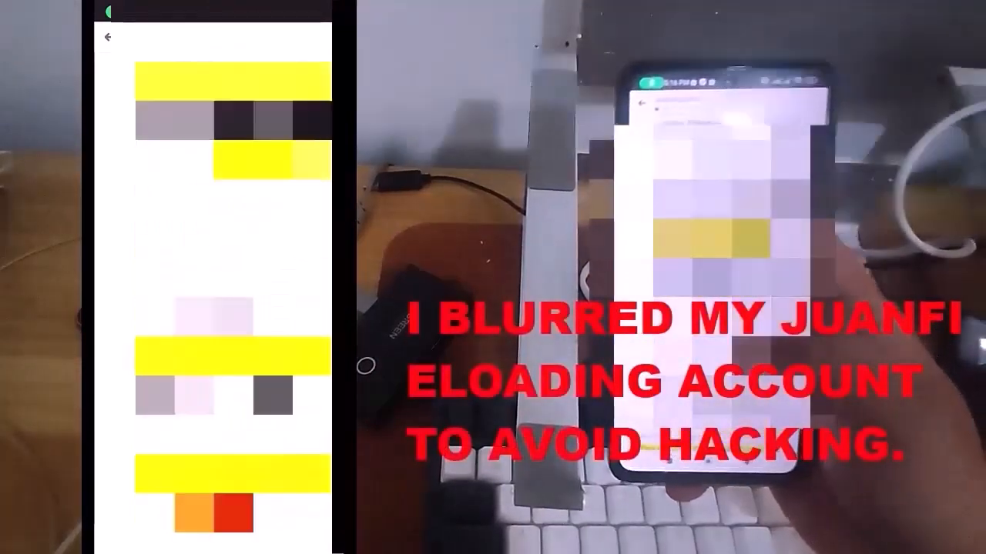
scroll(213, 308, "down", 4)
scroll(213, 308, "down", 4)
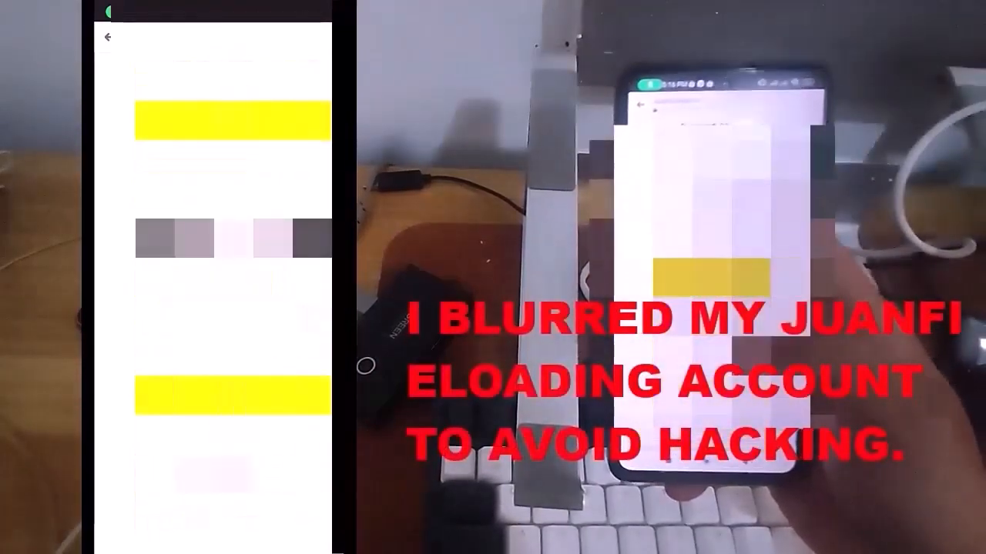
scroll(213, 308, "down", 8)
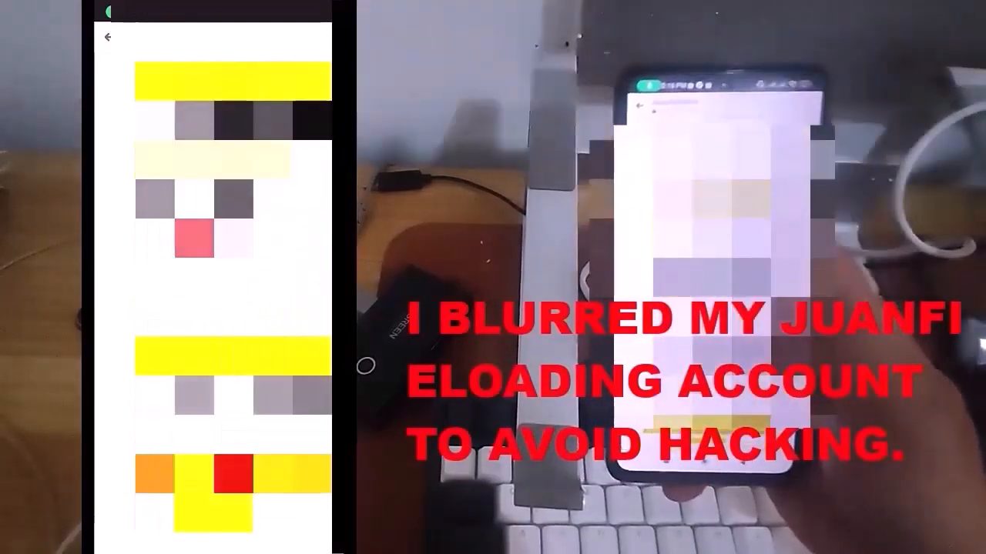
scroll(214, 308, "down", 8)
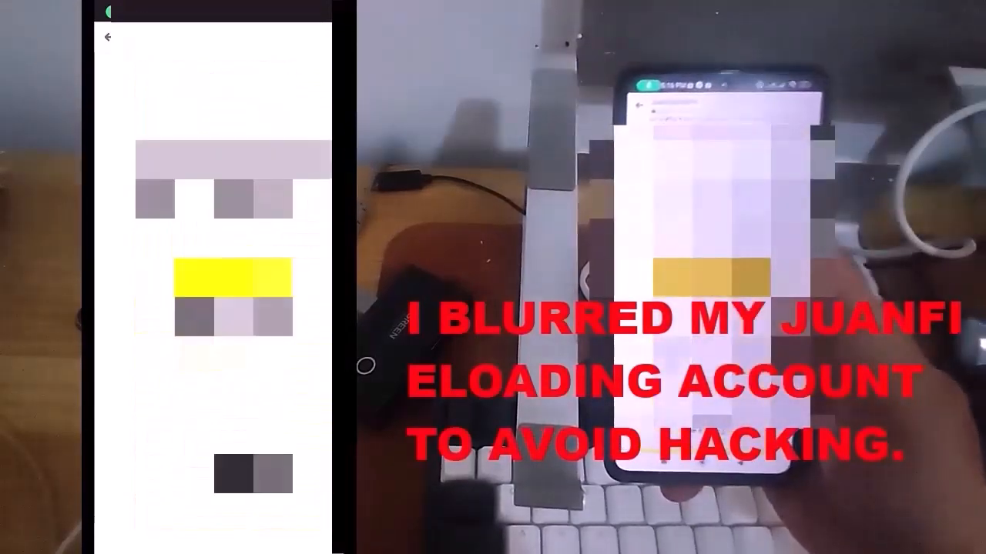
scroll(213, 308, "down", 5)
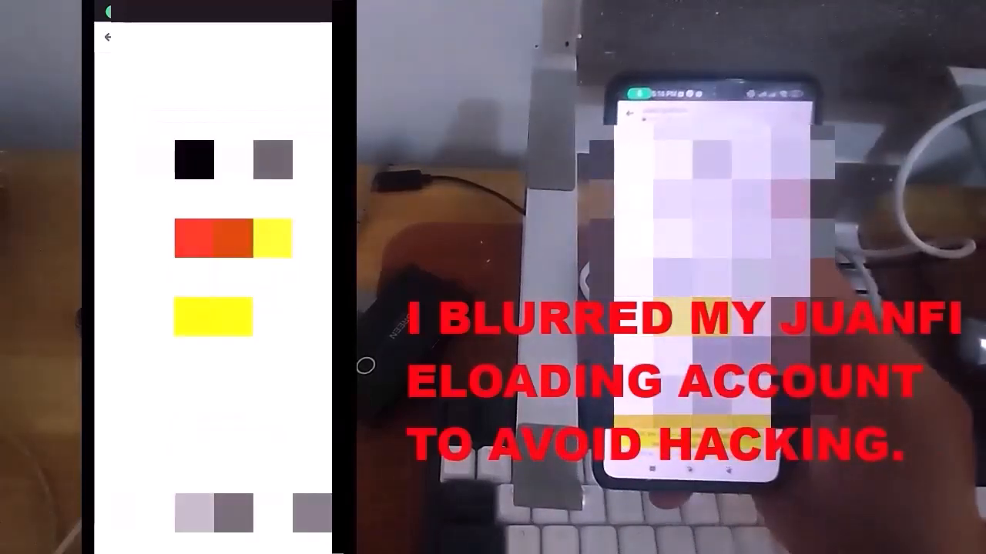
Look over the account details on the Step 4 page and record the account username in a note titled Juanfi Loading
scroll(213, 308, "down", 5)
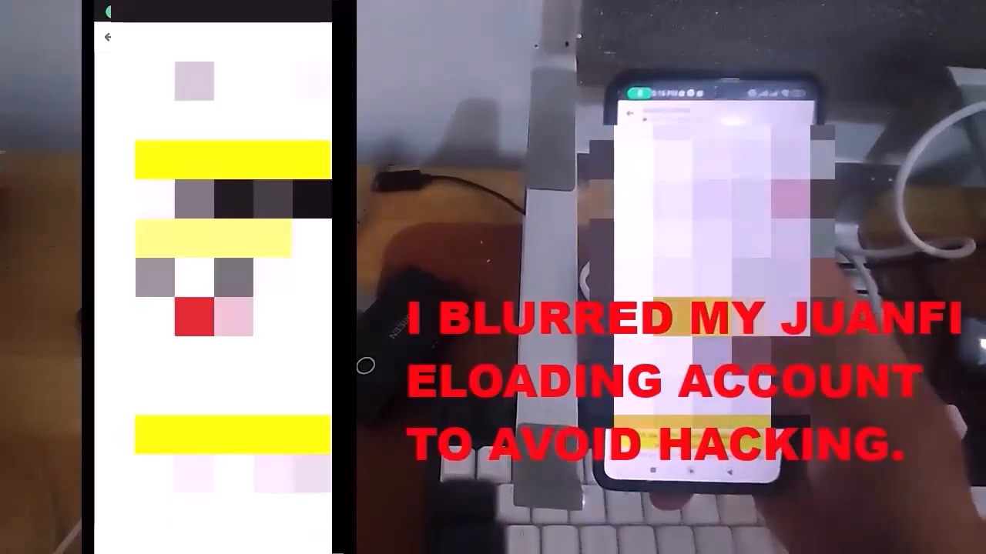
scroll(213, 308, "down", 5)
scroll(213, 308, "up", 10)
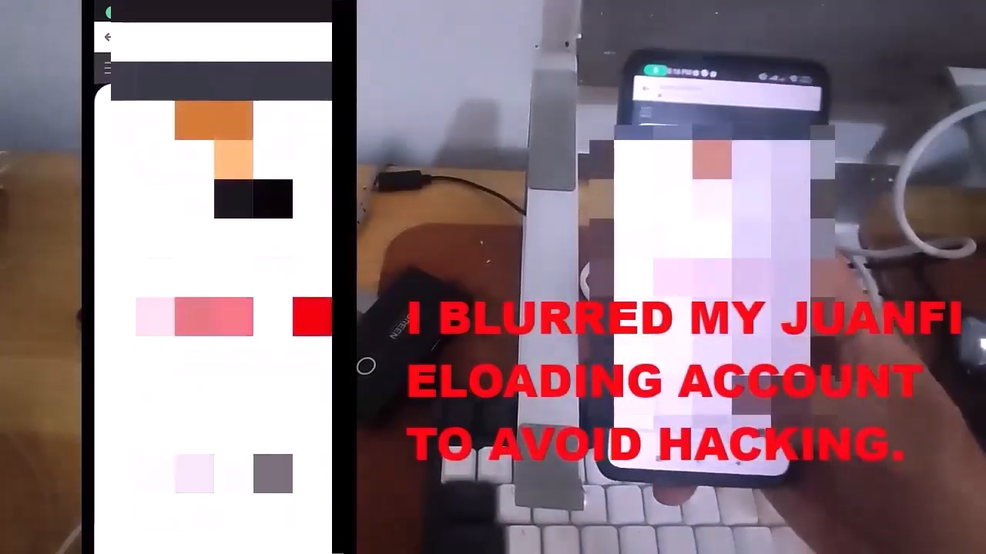
scroll(213, 308, "down", 5)
scroll(213, 308, "down", 5)
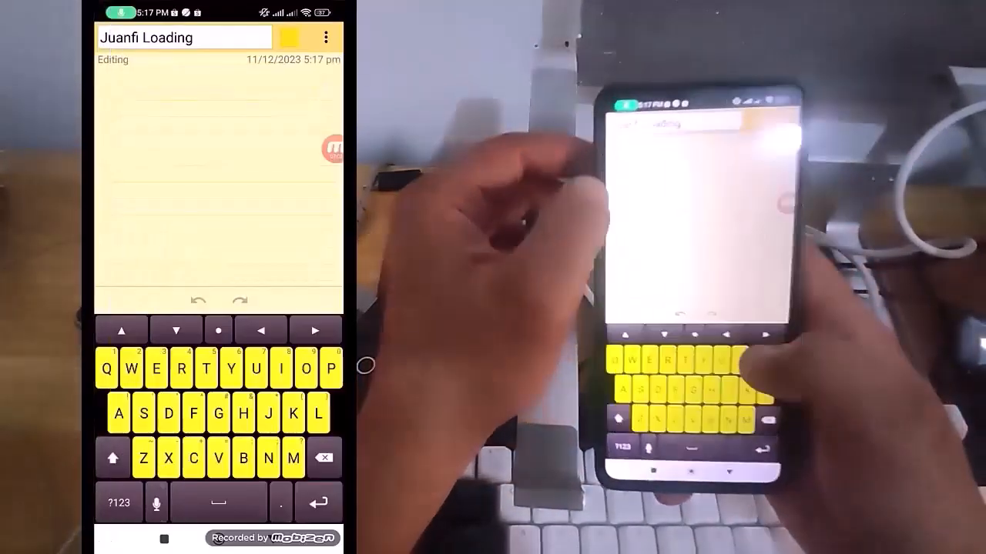
left_click(137, 138)
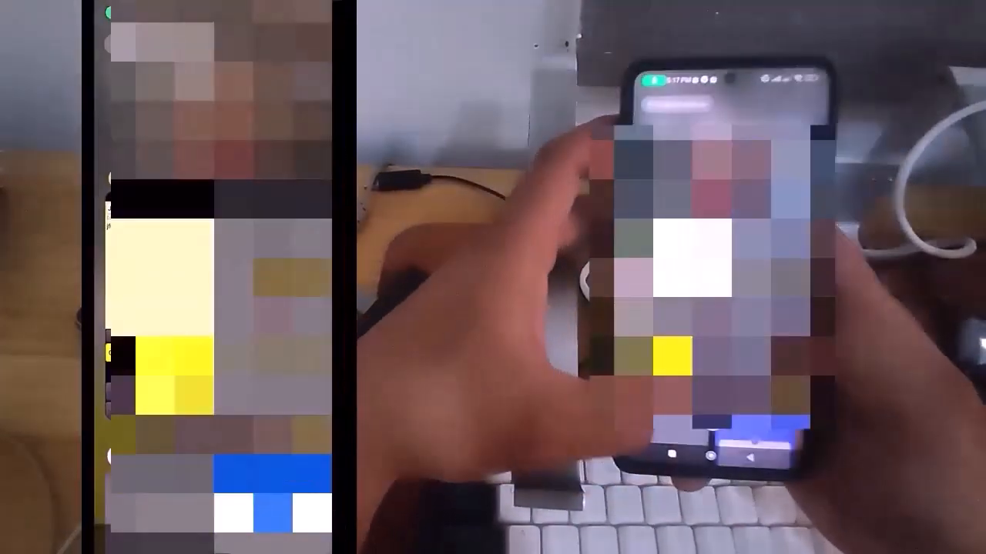
Check the Step 4 page and add the e-Loading account password on the second line of the Juanfi Loading note
left_click(163, 497)
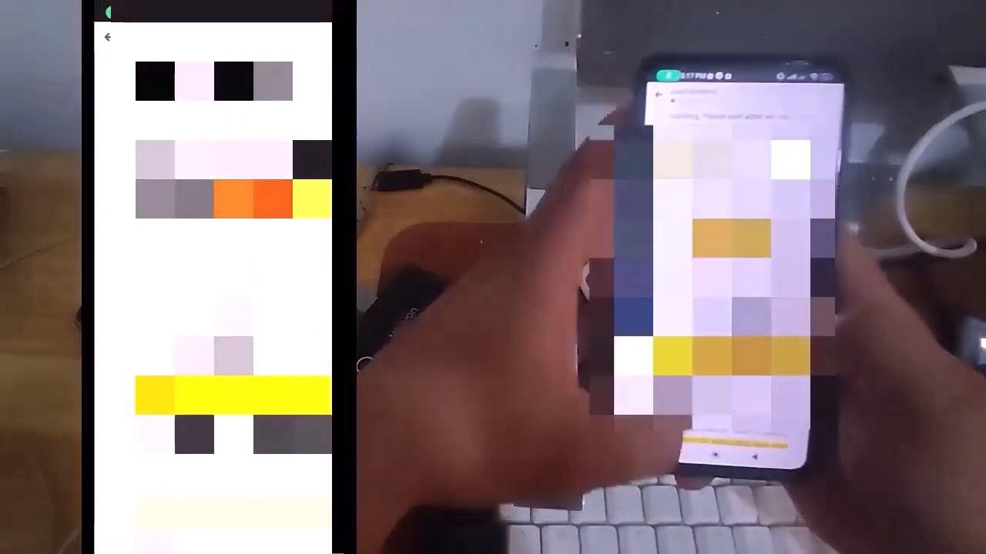
left_click(160, 542)
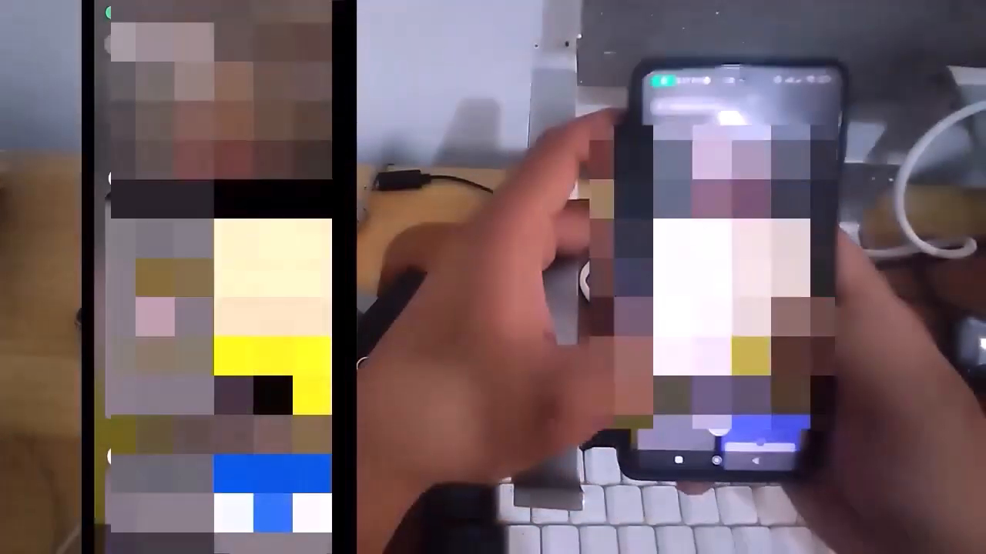
left_click(272, 308)
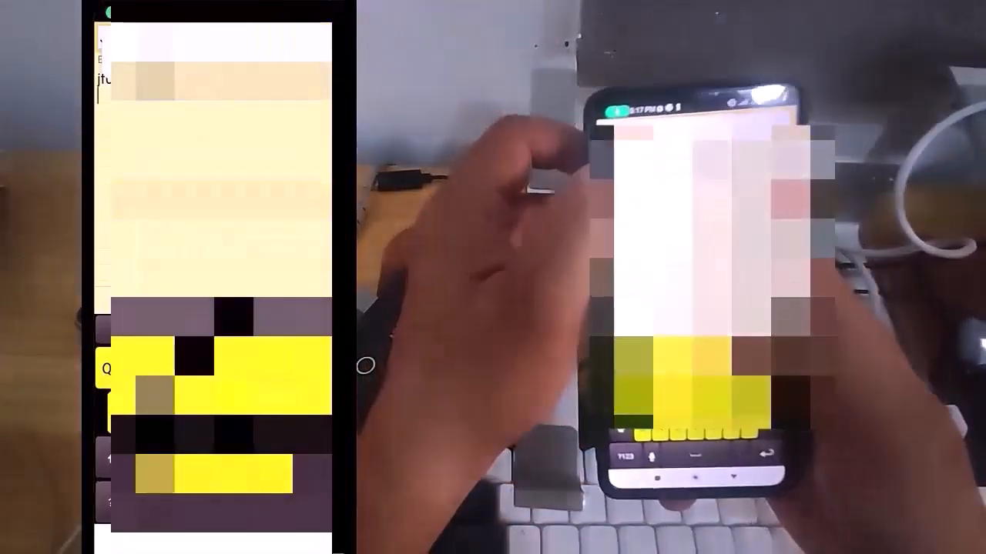
left_click(97, 94)
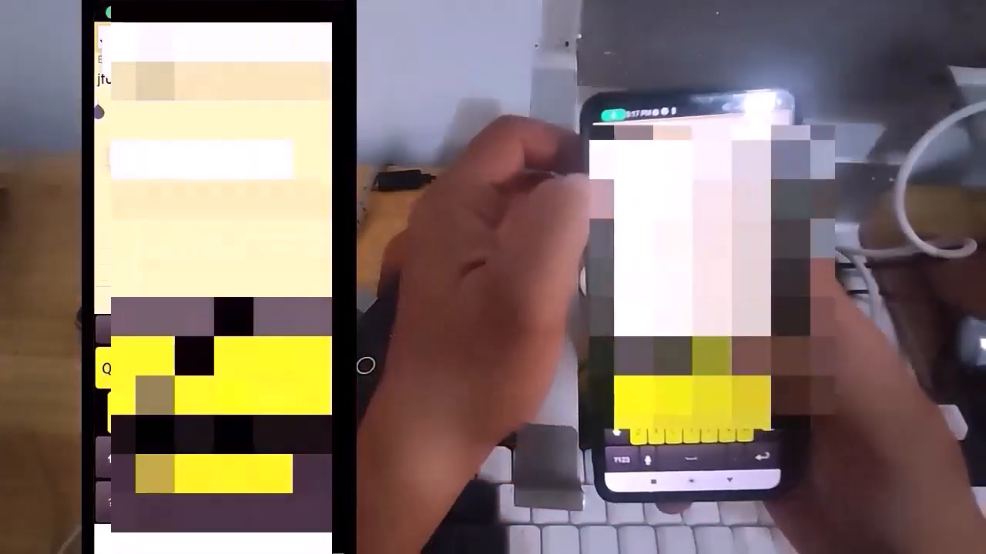
left_click(146, 158)
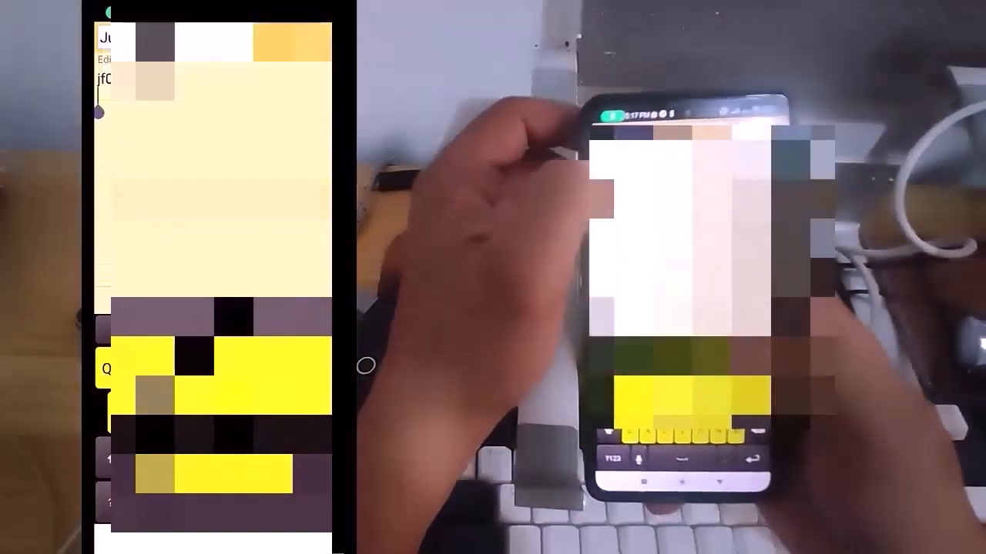
type("54")
key("Return")
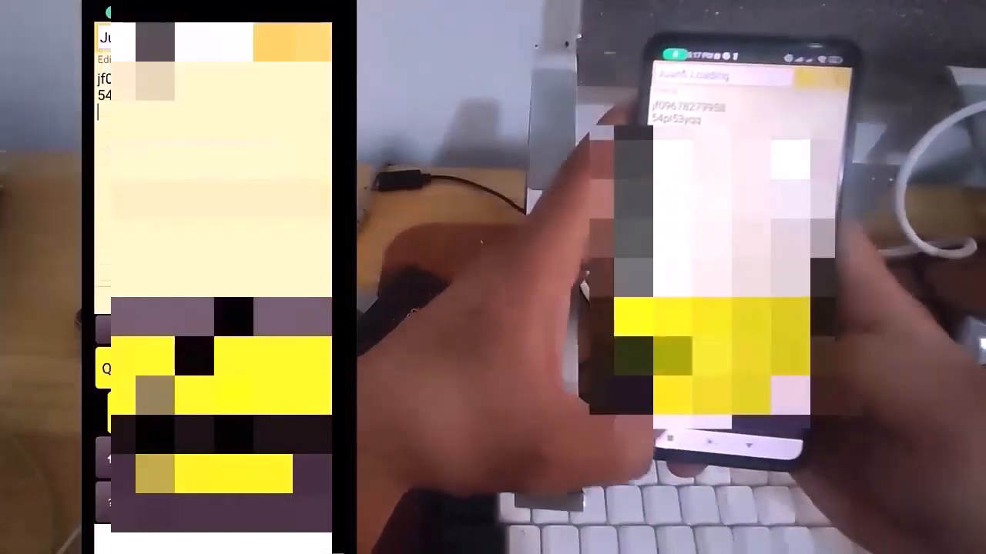
Check the account details again, add a third entry beginning with "Lin" to the note, and close the note
left_click(157, 543)
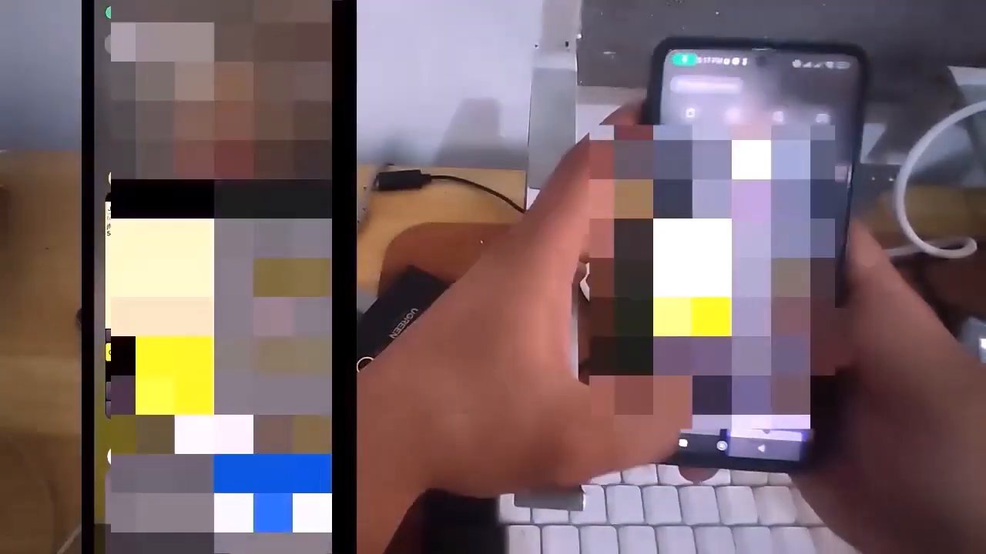
left_click(274, 282)
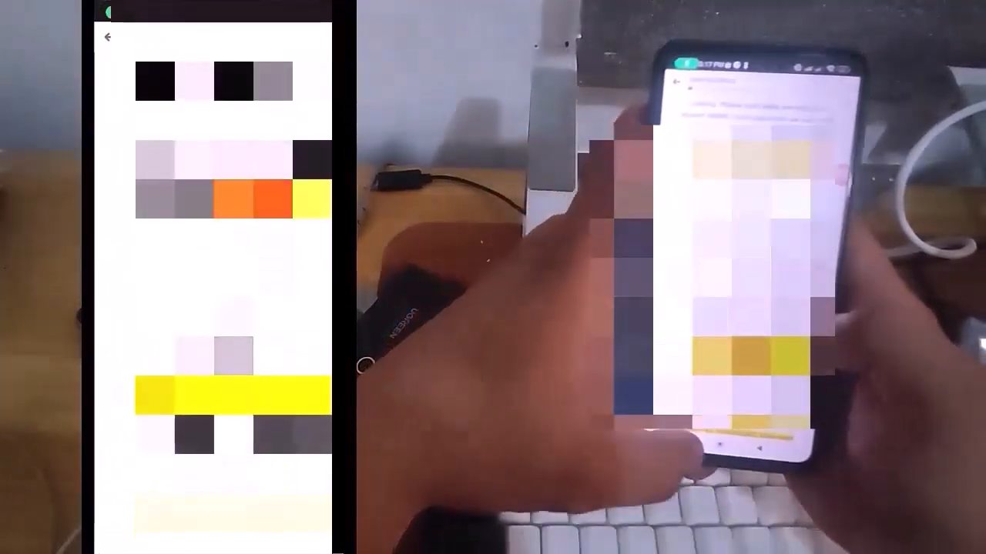
left_click(157, 543)
left_click(274, 292)
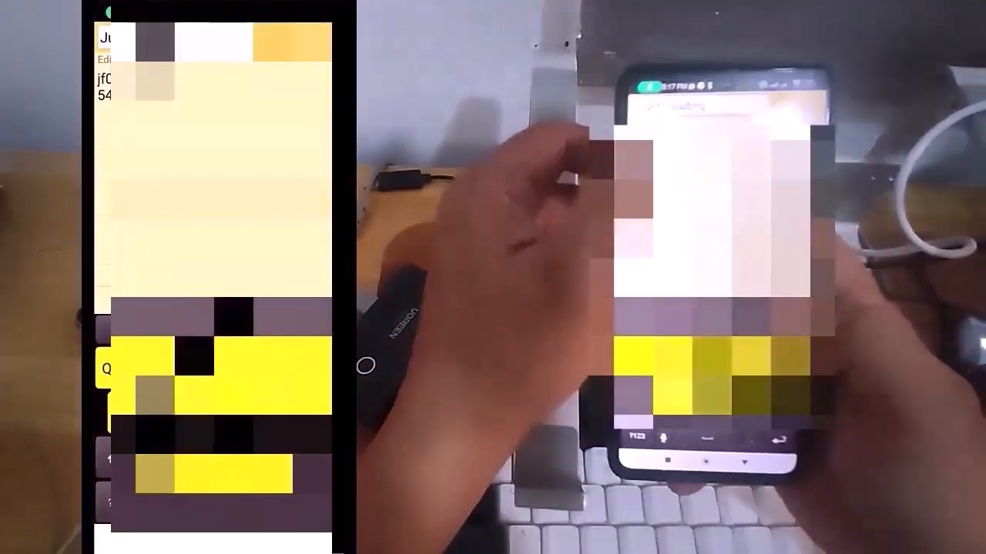
type("lor")
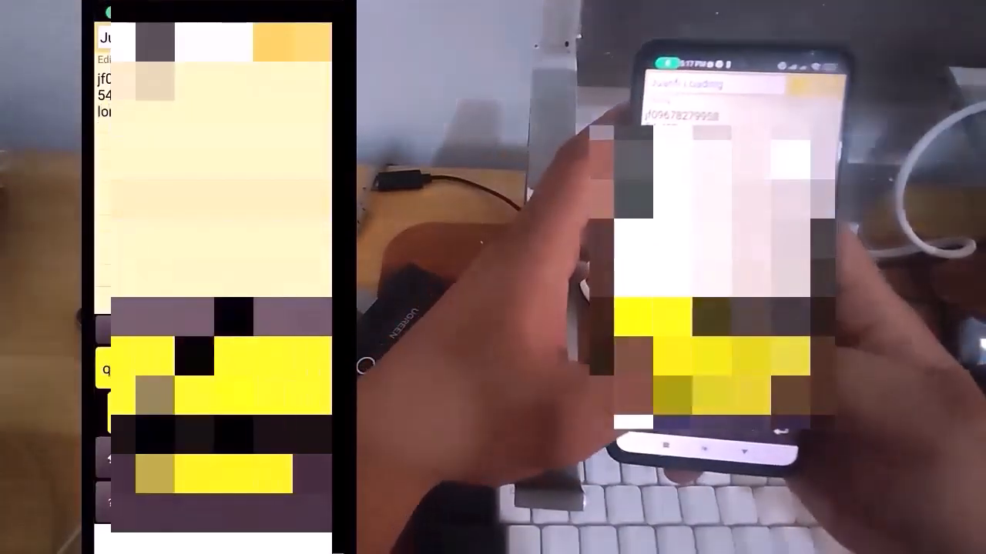
type("Lin")
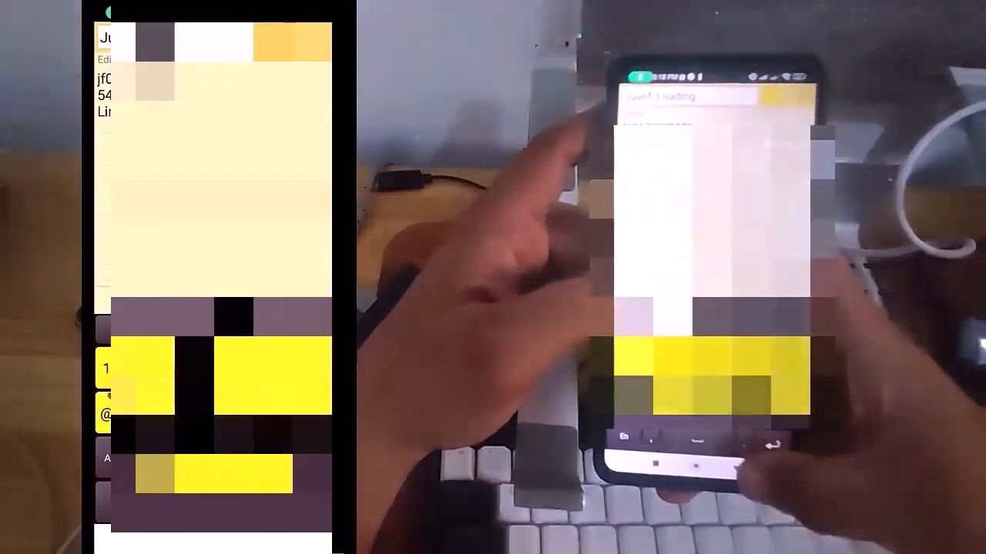
key("Escape")
key("Escape")
key("Escape")
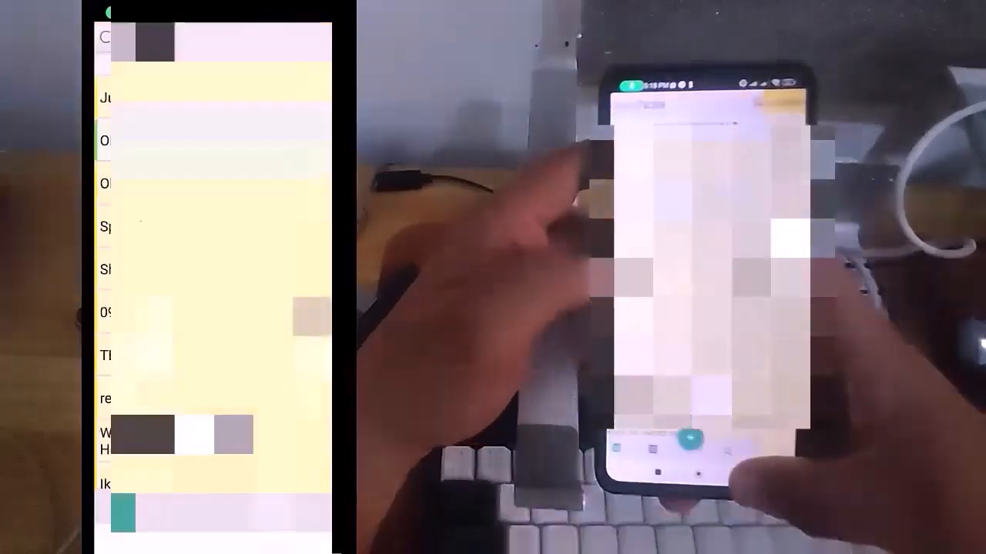
key("Escape")
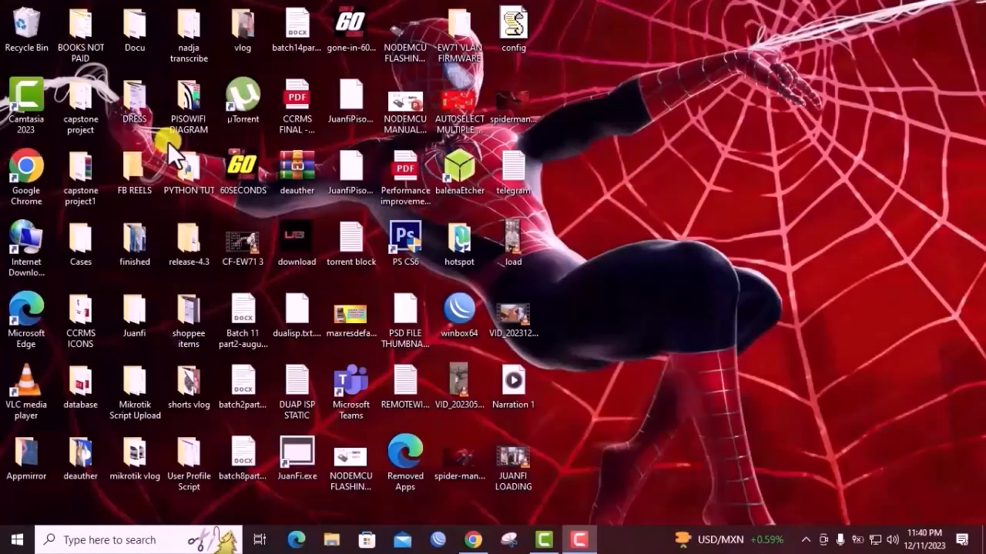
Switch to Chrome and read the Juanfi e-Loading chat from the payment screenshots through the schedule replies to the latest messages
left_click(484, 540)
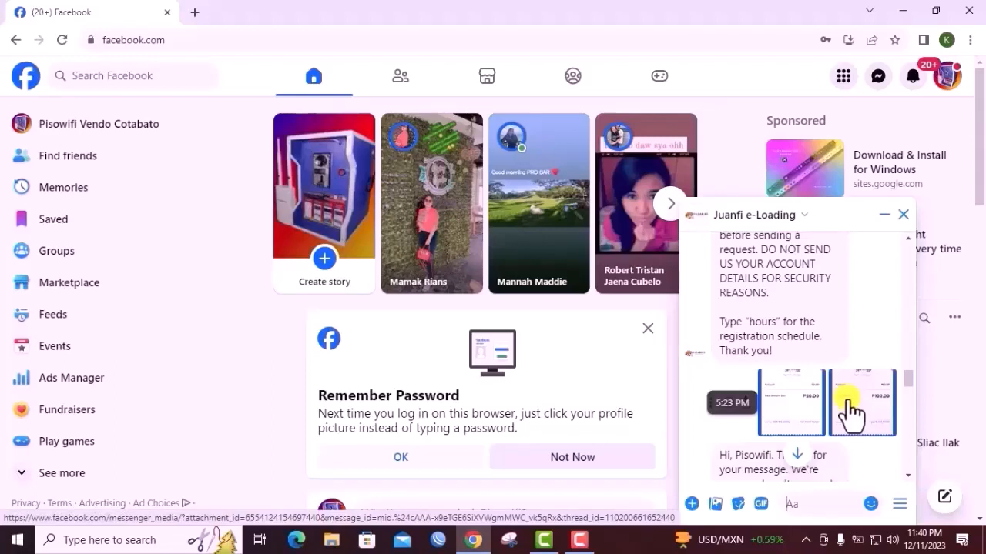
scroll(874, 397, "down", 2)
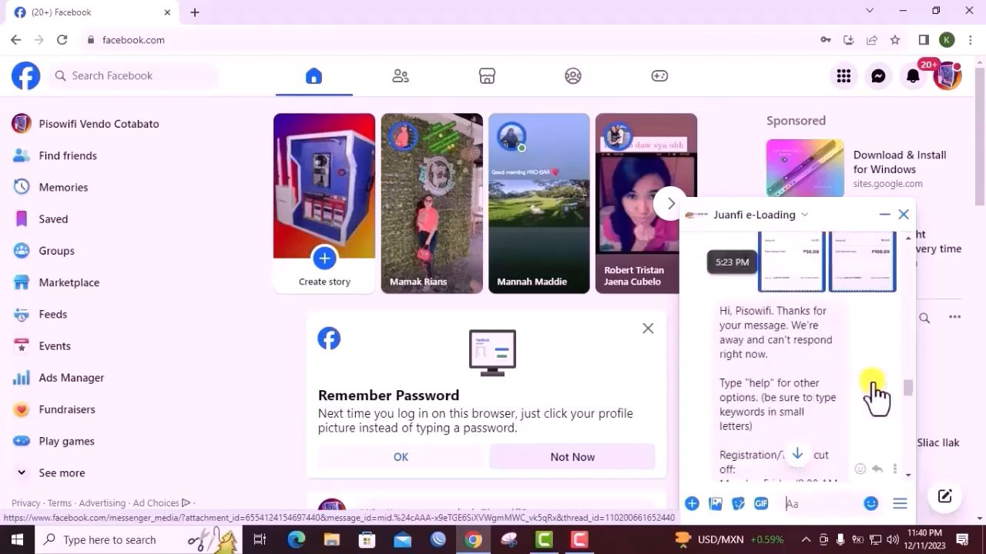
scroll(874, 385, "down", 3)
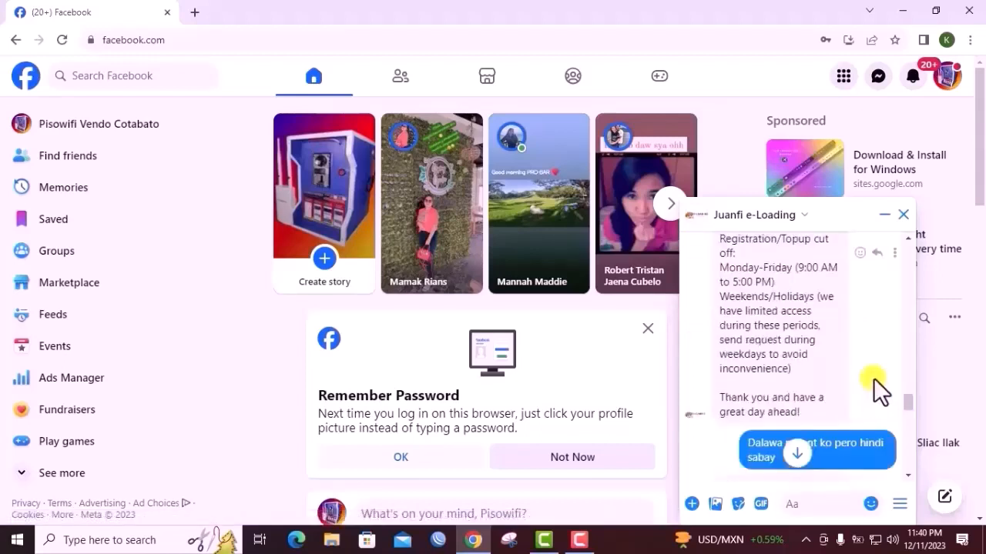
scroll(873, 380, "down", 2)
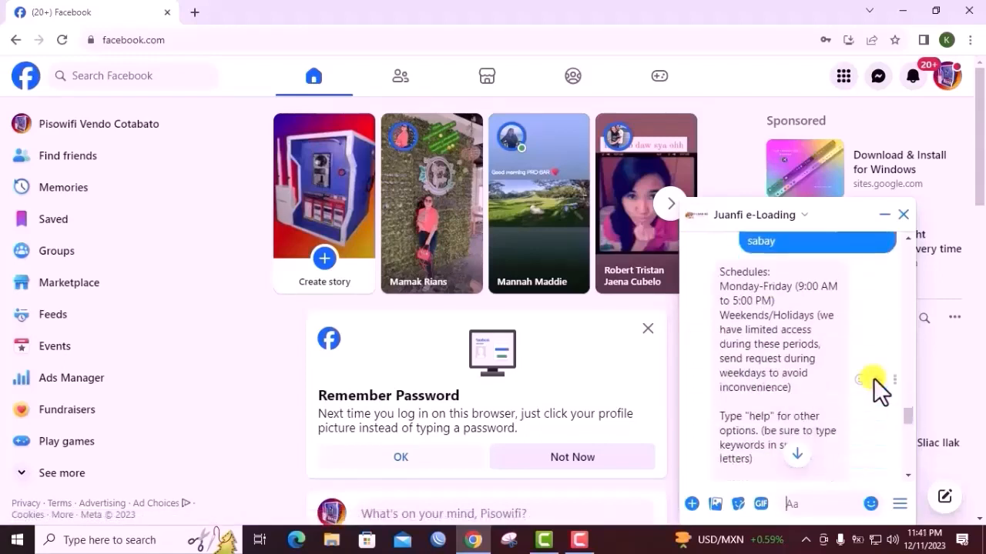
scroll(874, 380, "down", 3)
scroll(874, 381, "up", 5)
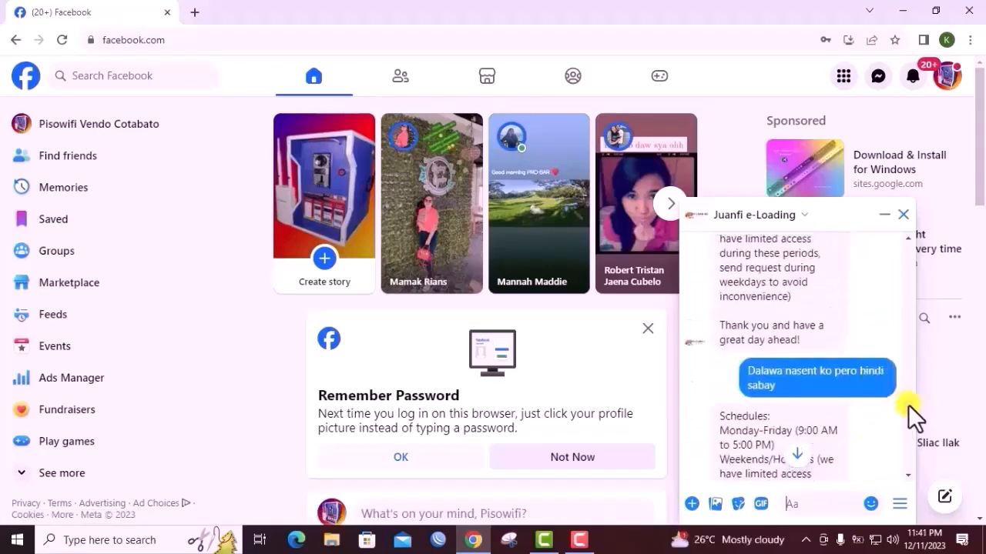
left_click_drag(908, 405, 895, 502)
scroll(897, 454, "down", 5)
scroll(906, 447, "up", 5)
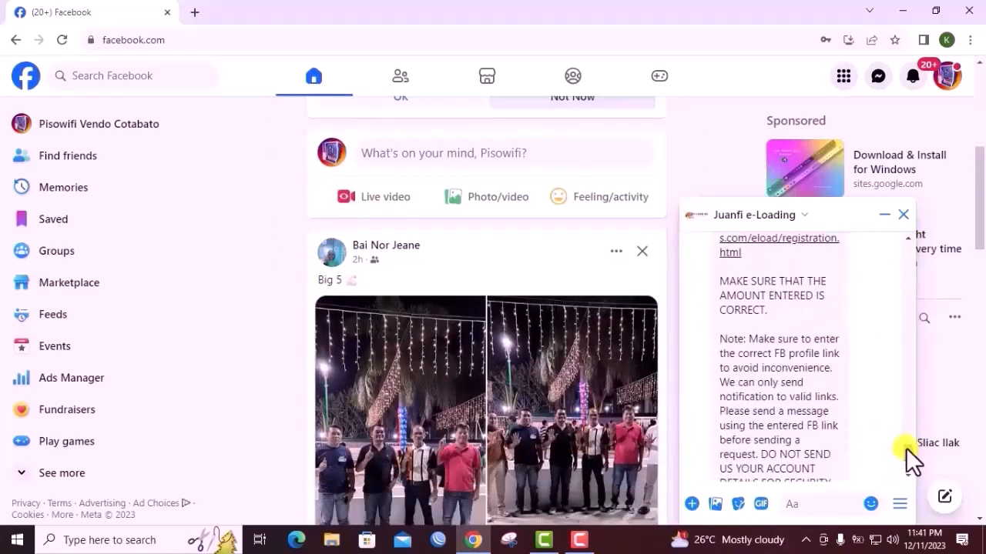
Look back through the earlier Juanfi e-Loading messages on proof of payment, schedules and the registration request form
scroll(902, 427, "up", 2)
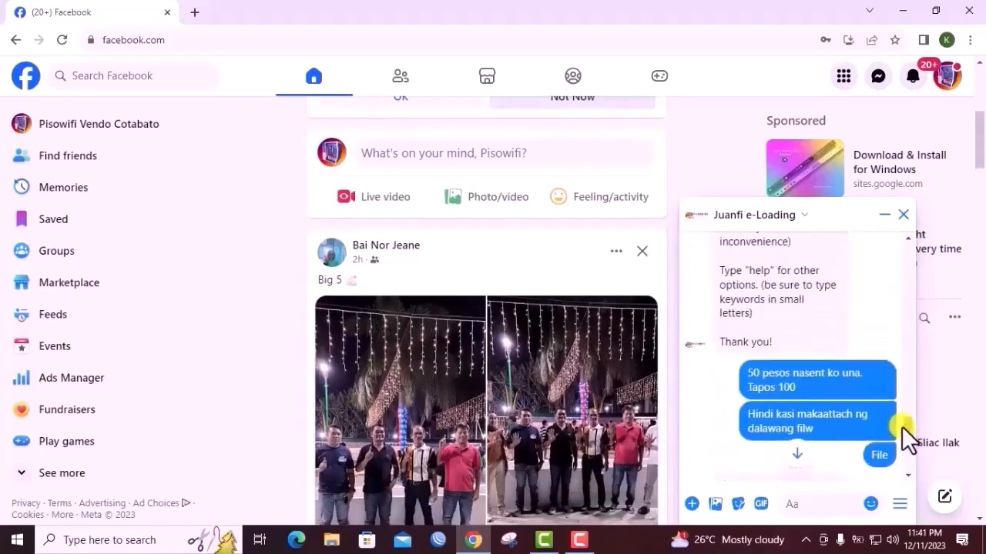
scroll(901, 425, "up", 5)
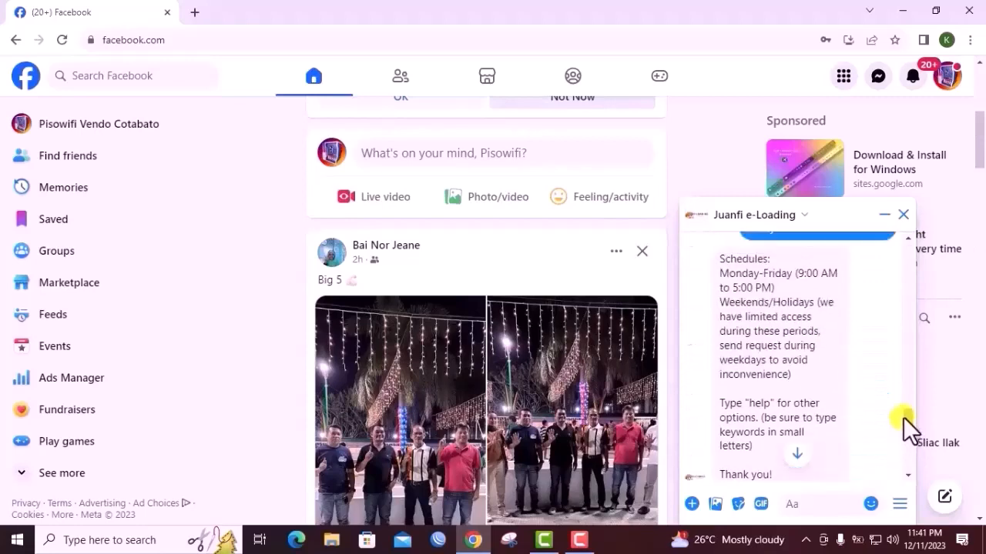
scroll(905, 403, "up", 8)
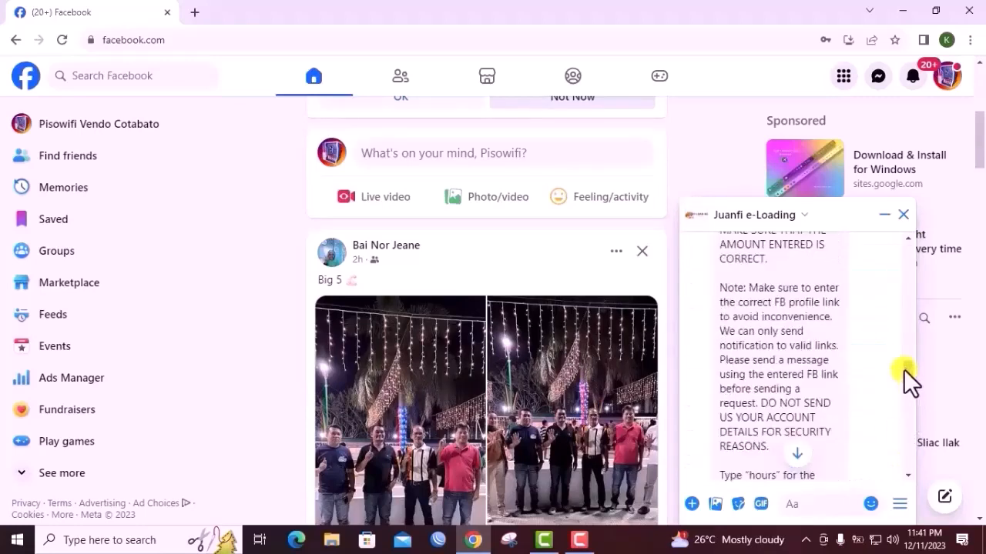
scroll(903, 357, "up", 5)
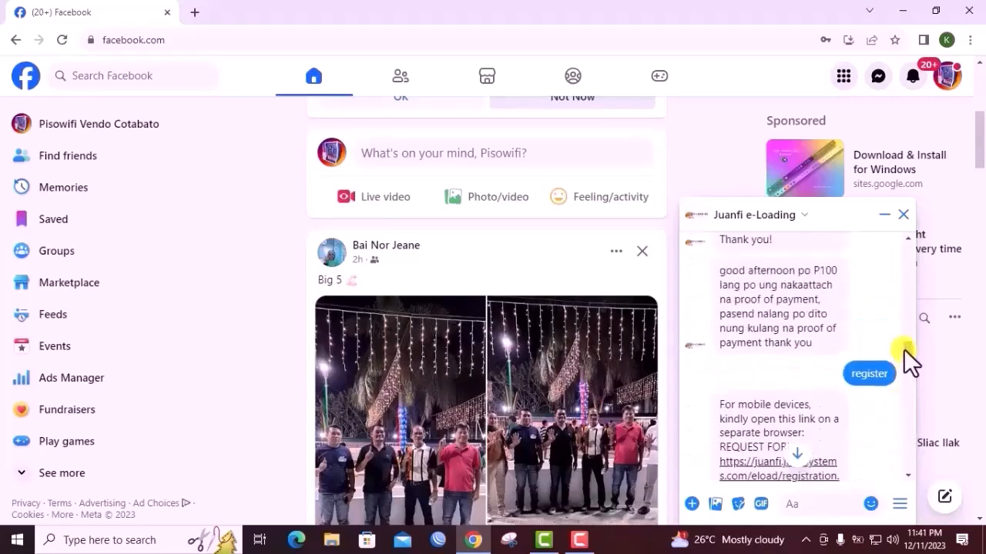
scroll(903, 312, "up", 2)
scroll(902, 300, "down", 4)
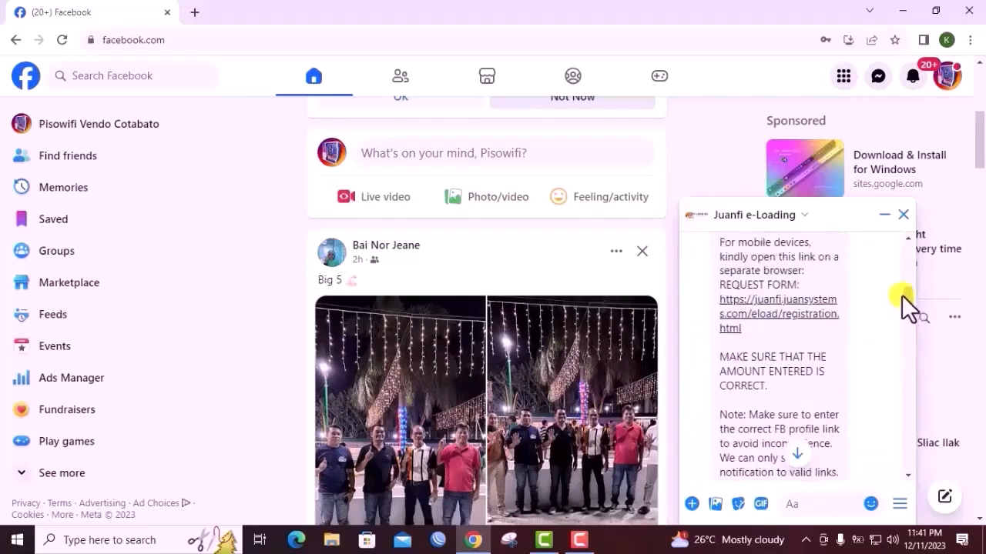
scroll(902, 277, "up", 1)
left_click_drag(908, 301, 901, 277)
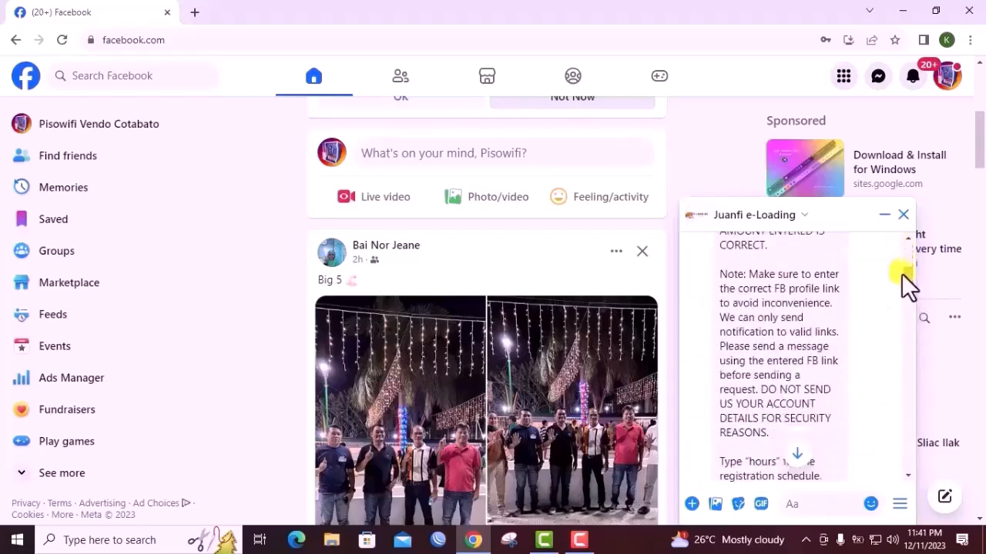
Close the chat, open the Juanfi e-Loading page through Facebook search, and open a message conversation with it
left_click(903, 215)
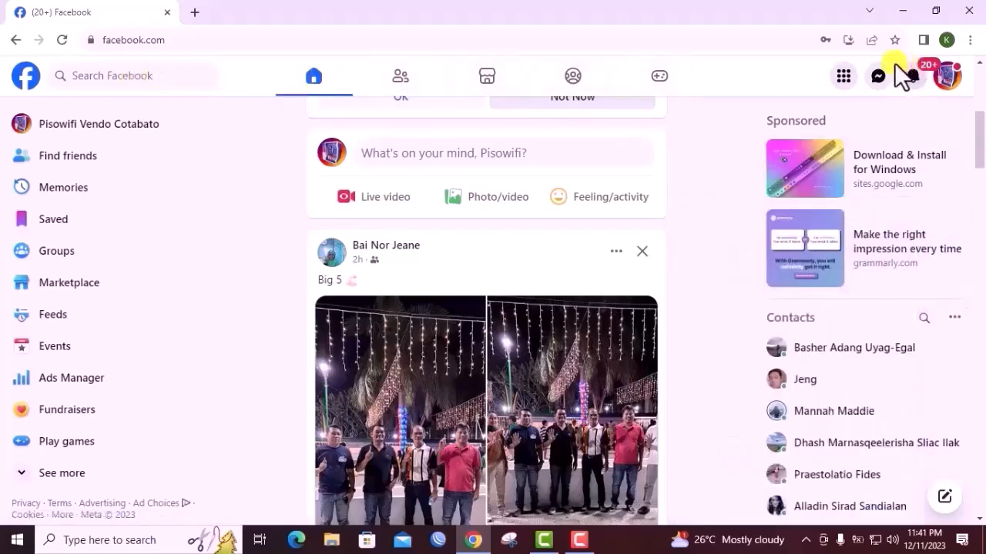
left_click(123, 77)
left_click(115, 143)
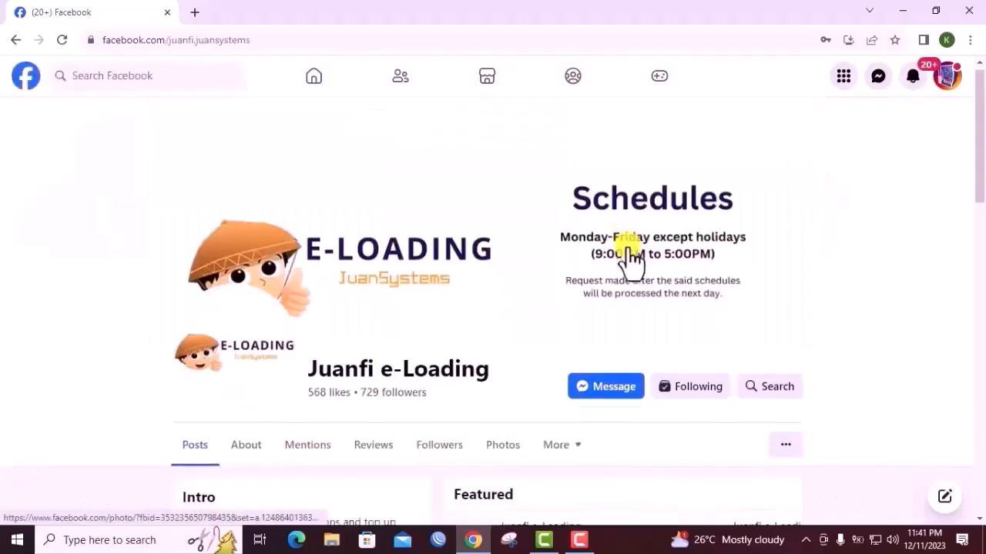
left_click(616, 326)
Review the Juanfi e-Loading chat, covering the registration request form reply, the schedule messages and the note on sending account details
scroll(839, 392, "down", 2)
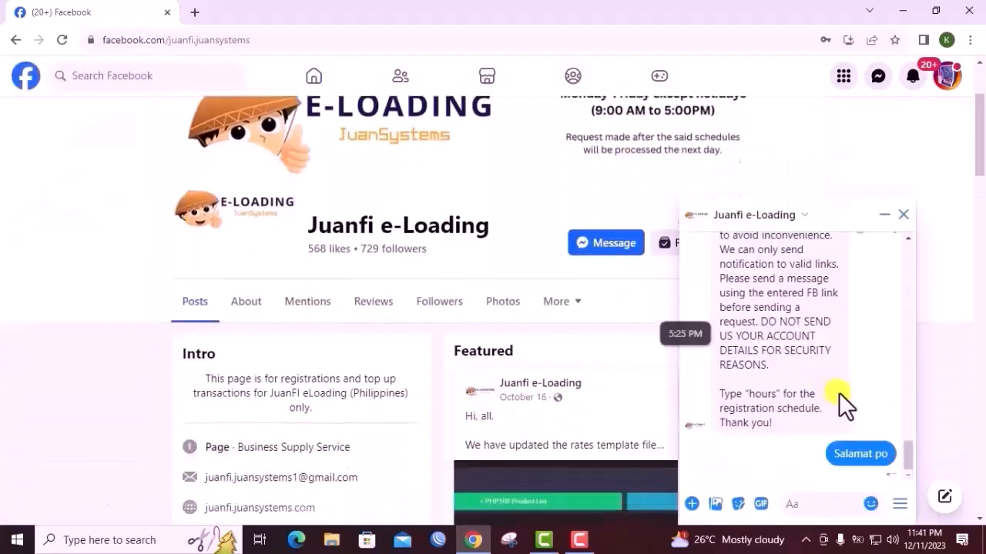
left_click_drag(907, 463, 892, 489)
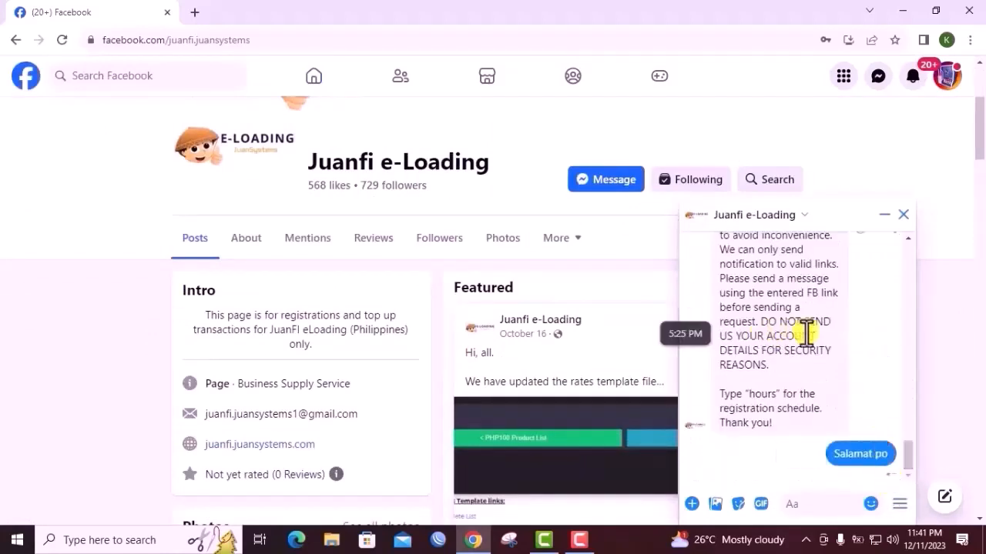
scroll(852, 346, "up", 5)
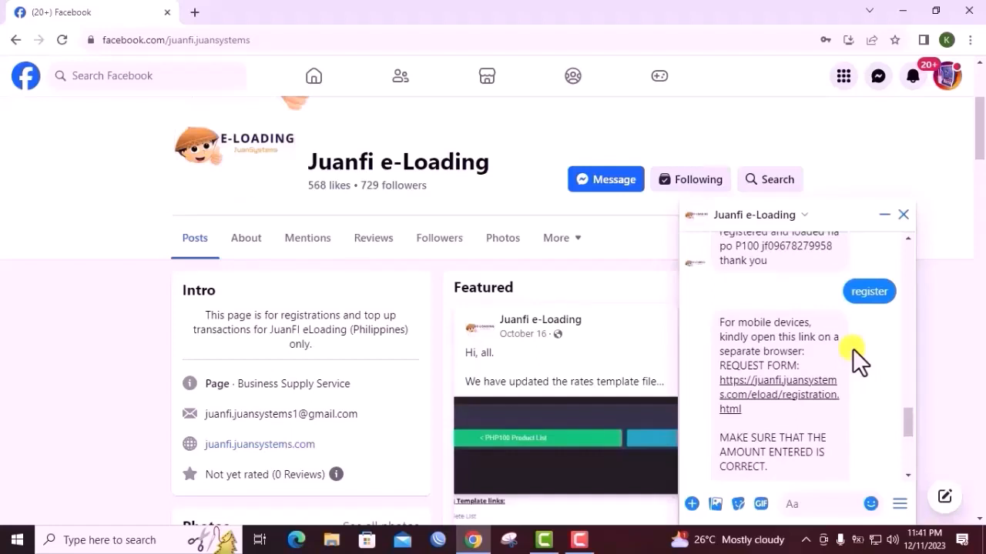
scroll(852, 348, "down", 1)
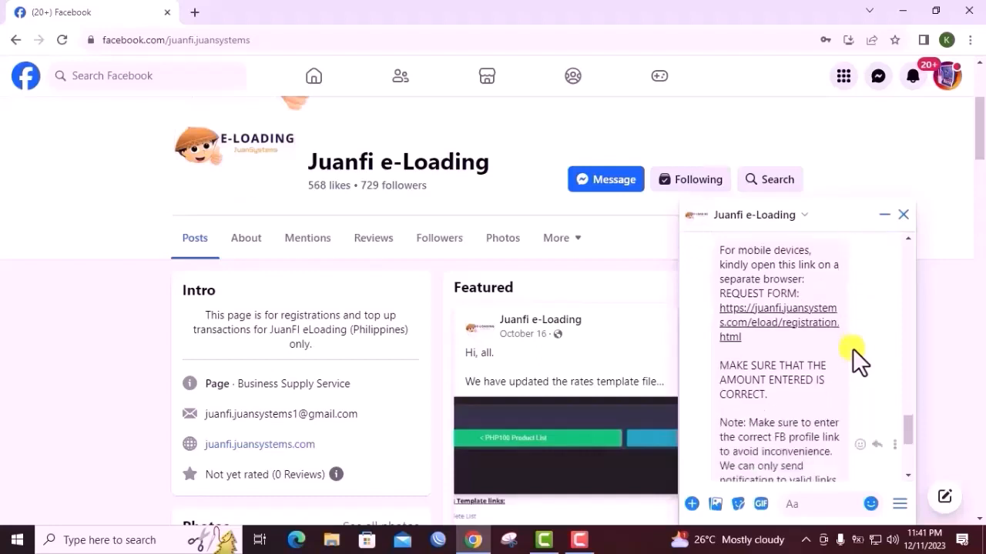
scroll(852, 348, "up", 3)
scroll(853, 348, "up", 2)
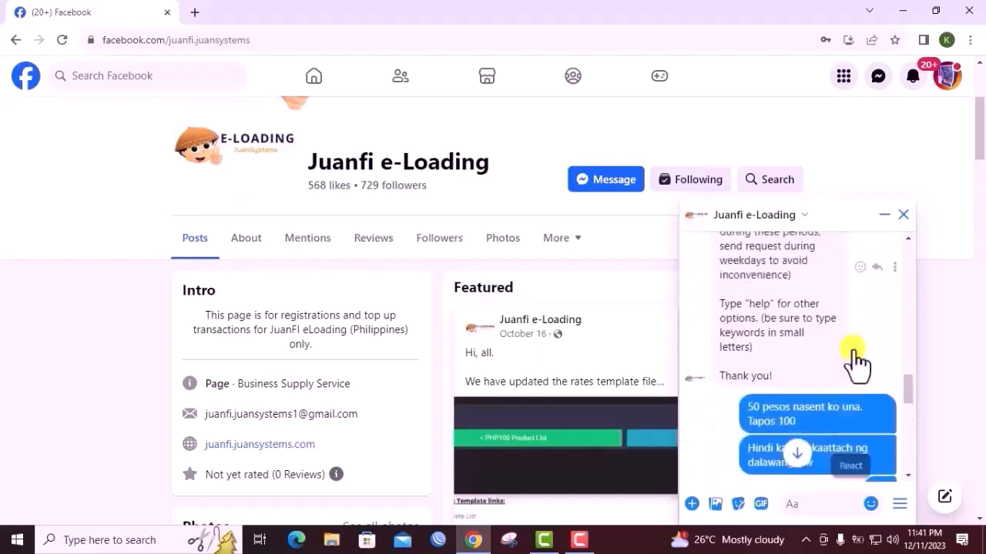
scroll(853, 350, "down", 6)
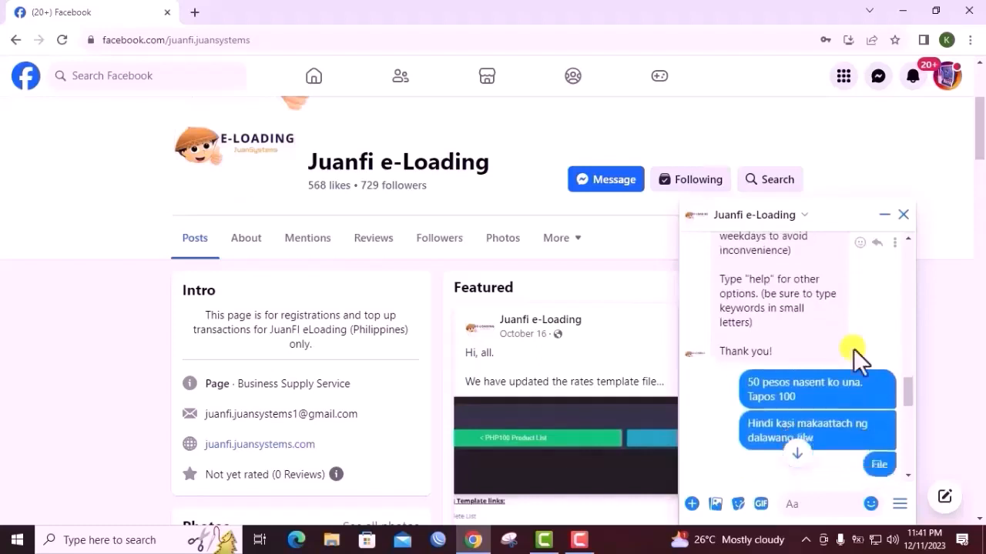
scroll(853, 348, "down", 2)
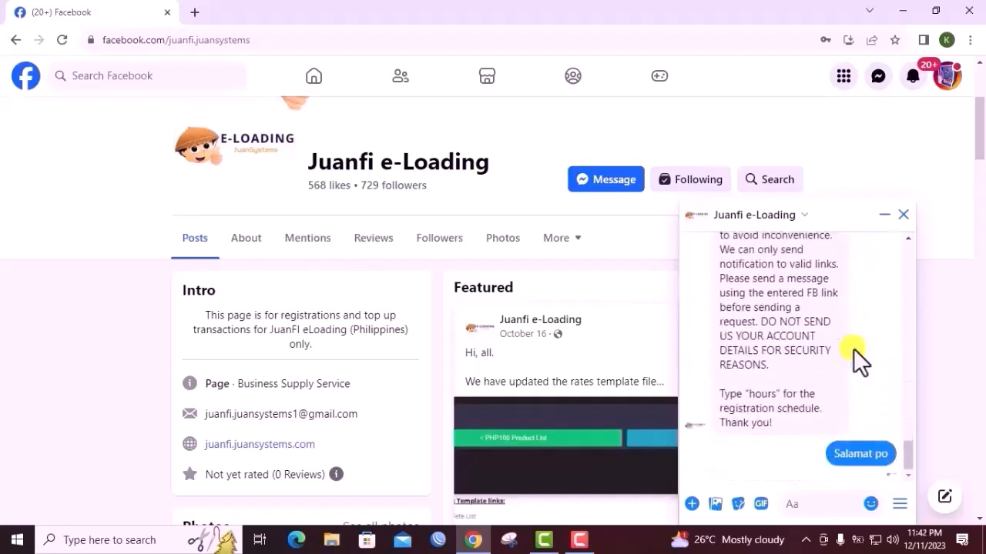
scroll(854, 348, "up", 5)
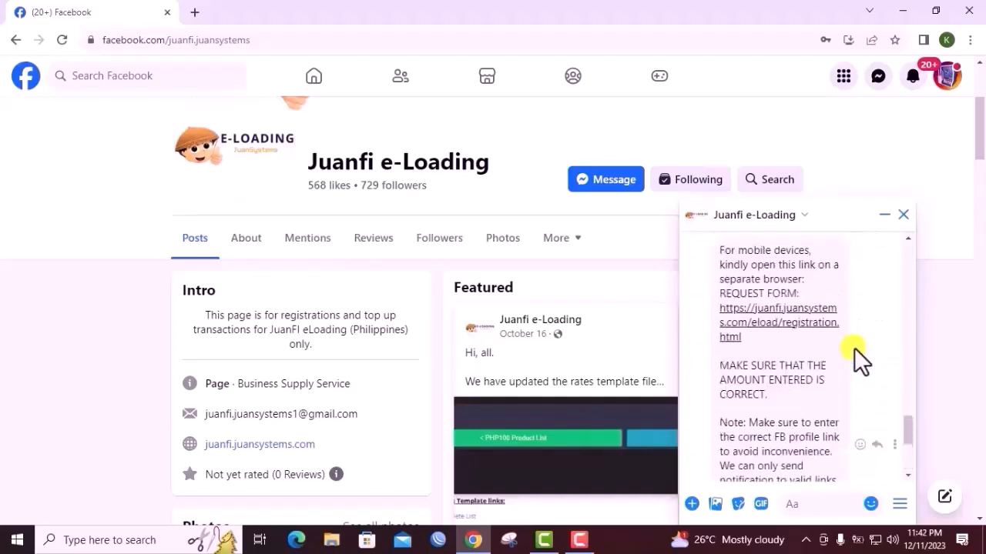
scroll(854, 347, "up", 5)
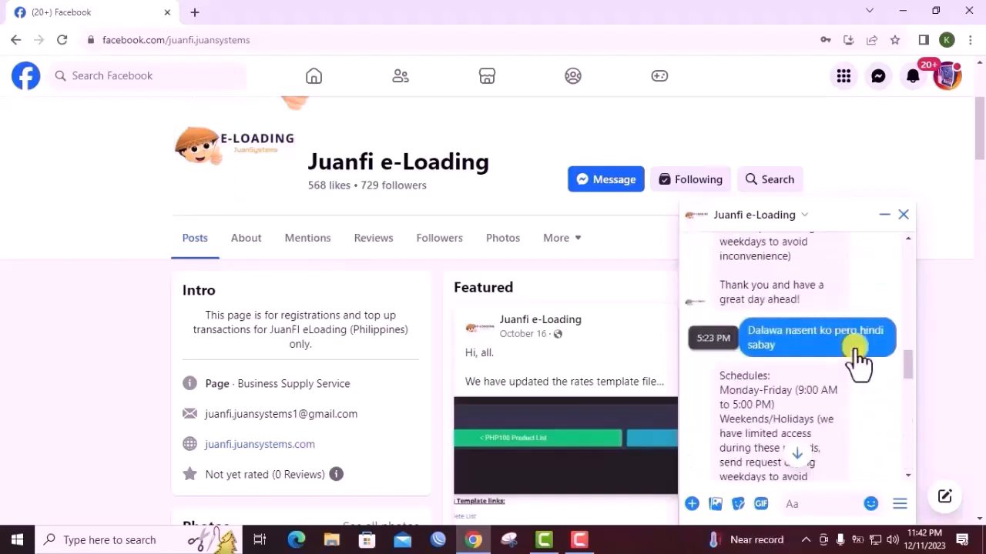
scroll(801, 381, "down", 1)
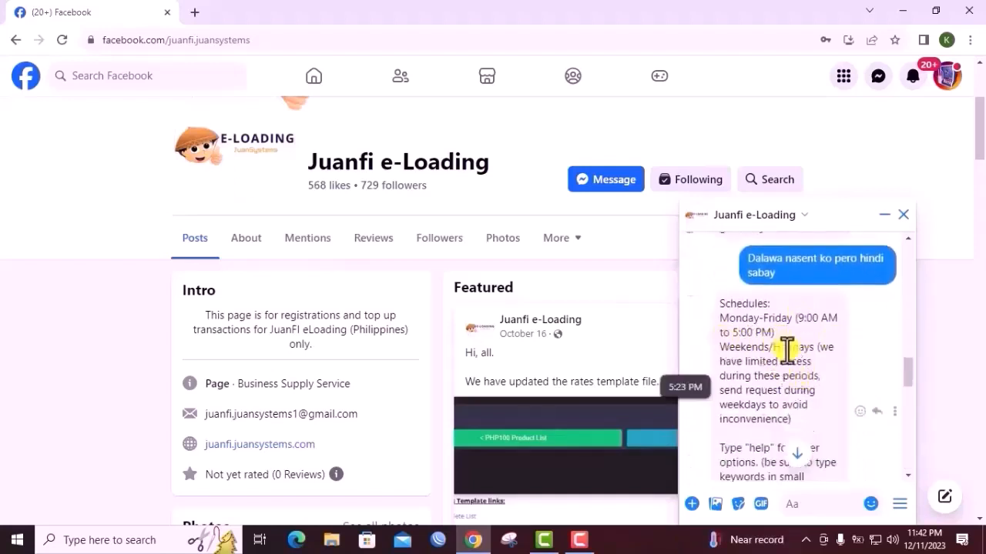
scroll(785, 348, "down", 1)
scroll(801, 356, "down", 3)
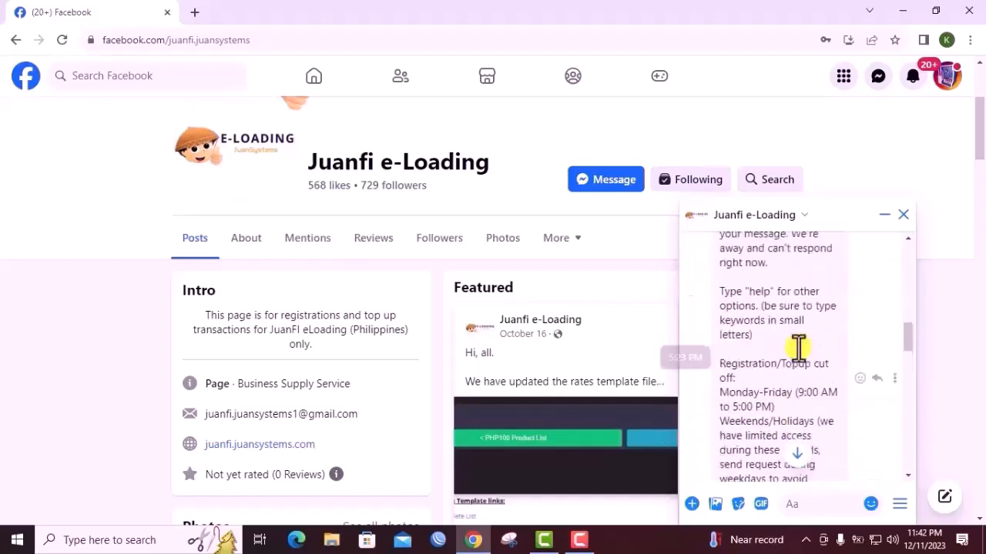
scroll(799, 348, "down", 10)
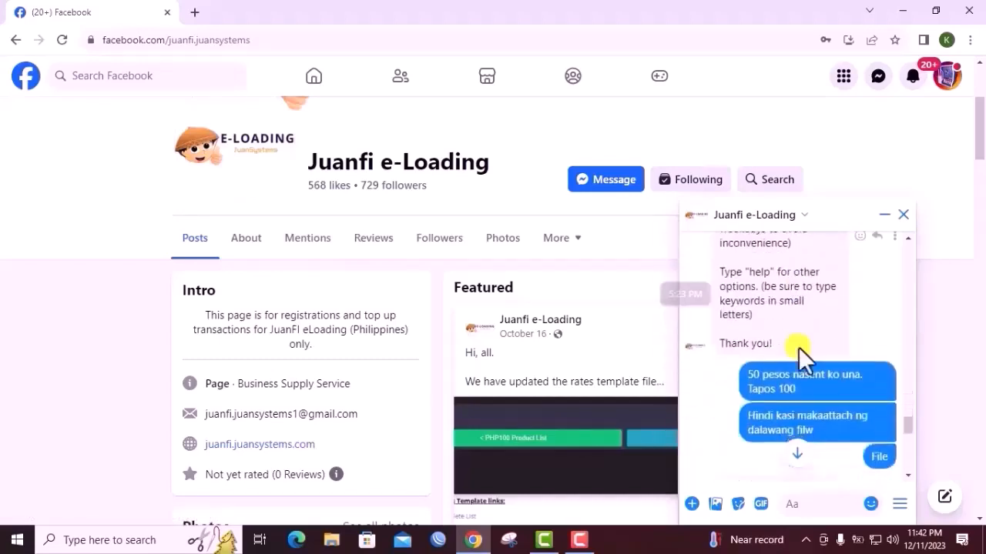
scroll(799, 347, "down", 5)
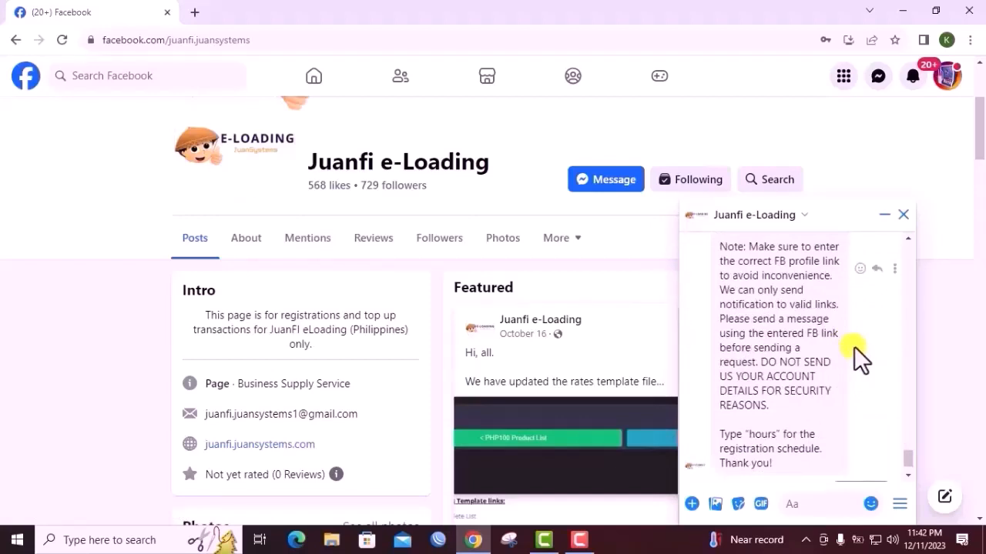
Minimize the browser and connect the computer to the open JUANFI PISOWIFI wireless network
left_click(901, 14)
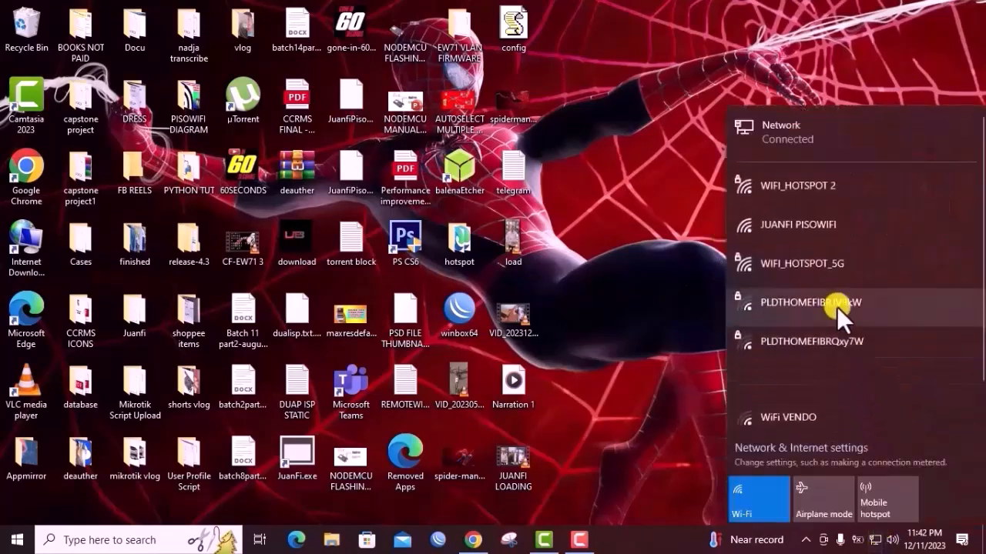
left_click(776, 225)
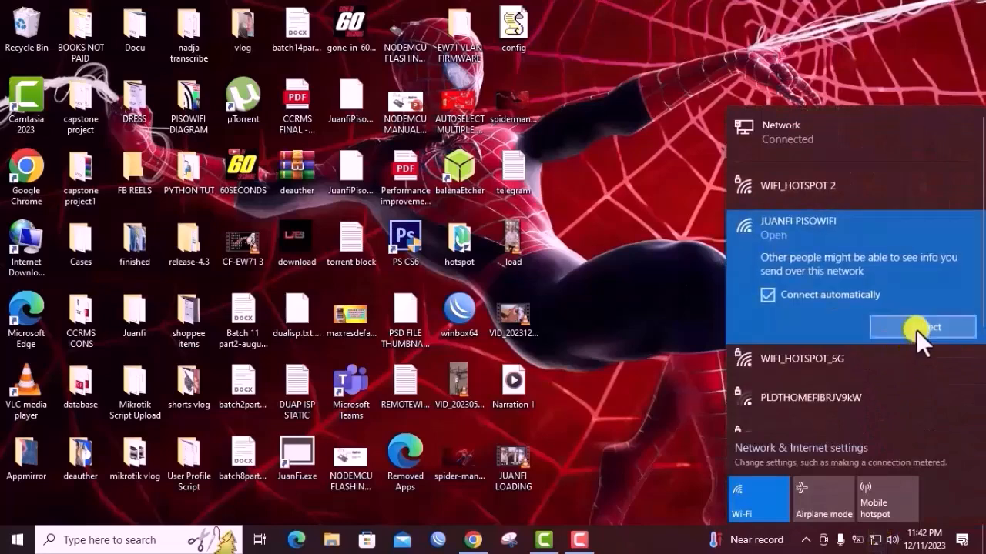
left_click(917, 329)
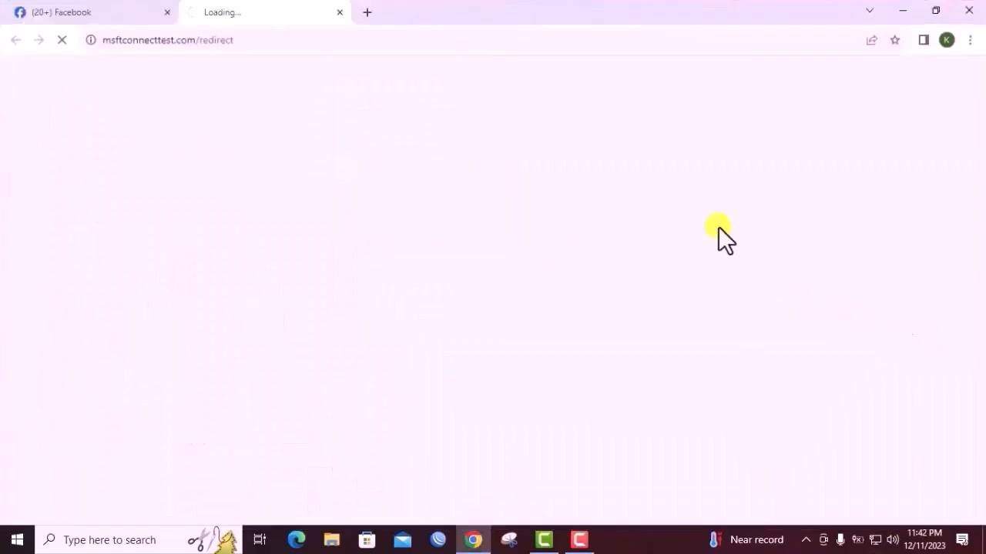
Open the JuanFi admin page at 10.0.0.254/admin in the new browser tab
left_click(435, 51)
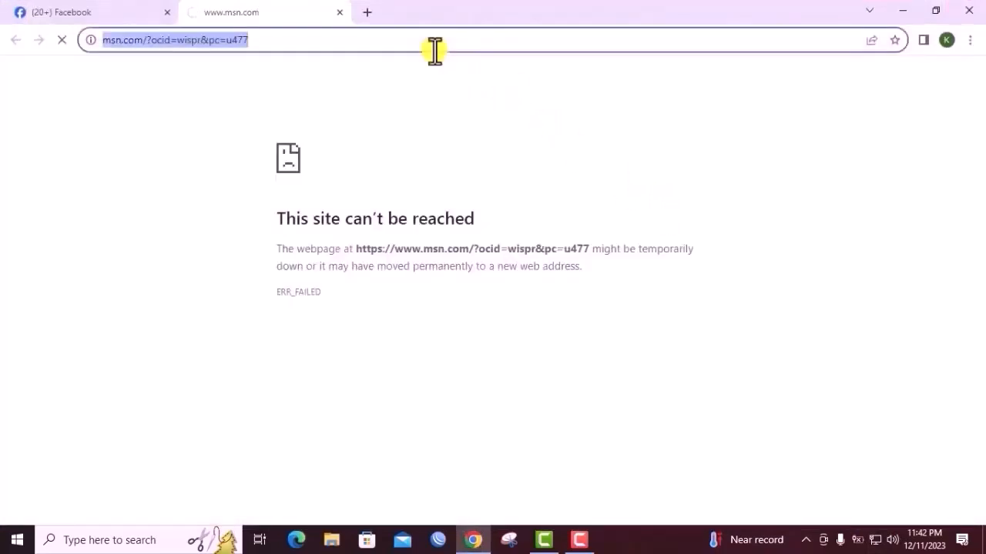
type("10.")
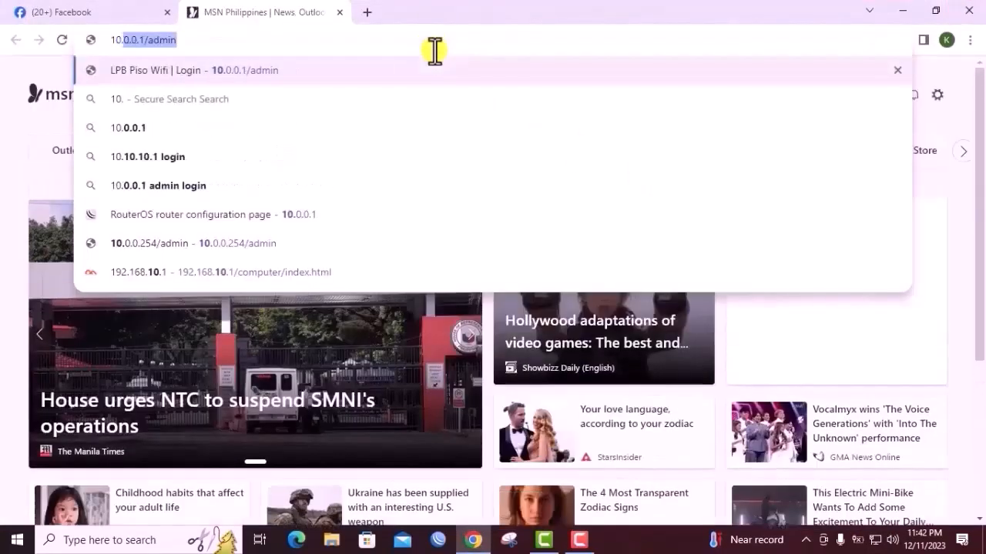
key("Right")
key("Left")
key("Left")
key("Left")
key("Left")
key("Left")
key("Left")
key("BackSpace")
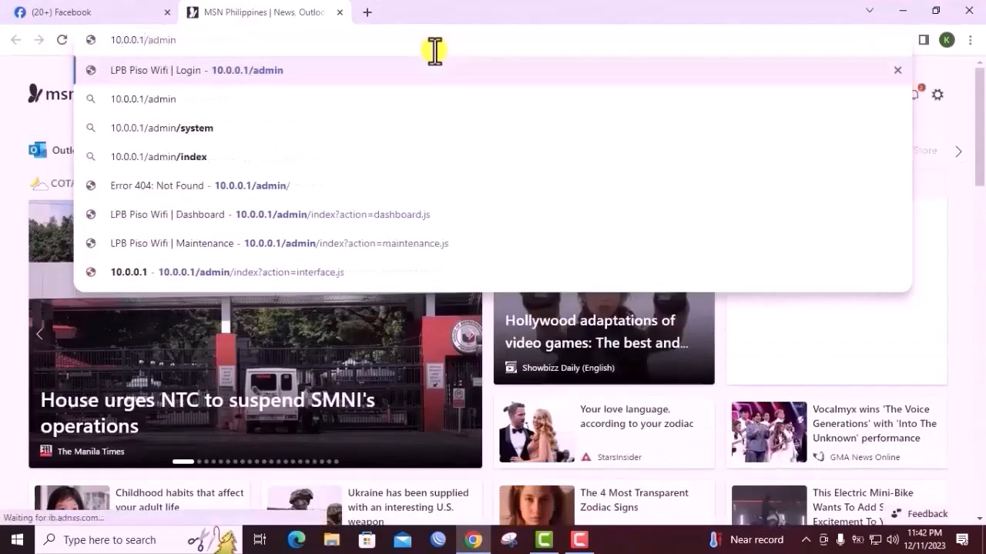
type("254")
key("Return")
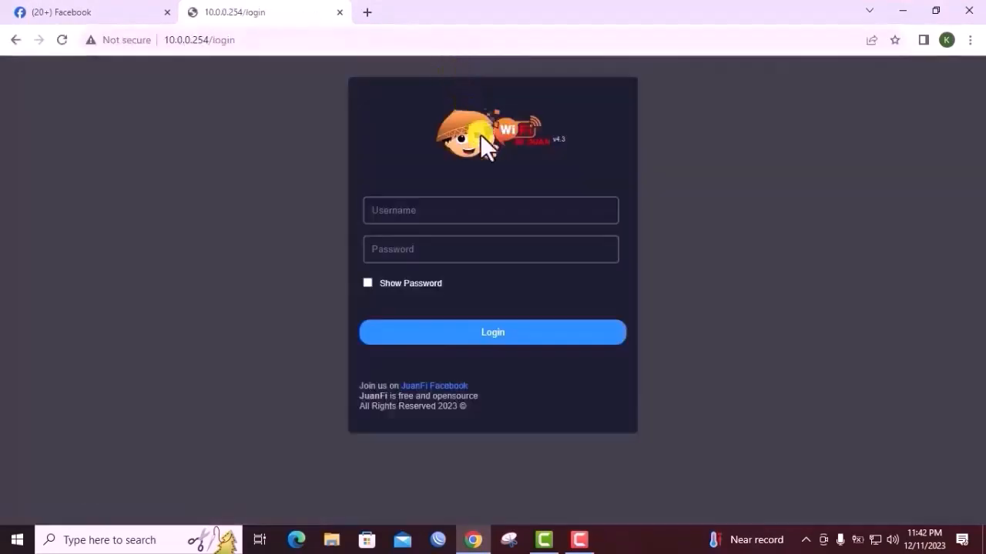
Log in to the JuanFi admin console with the username admin and the account password
left_click(438, 218)
type("admin")
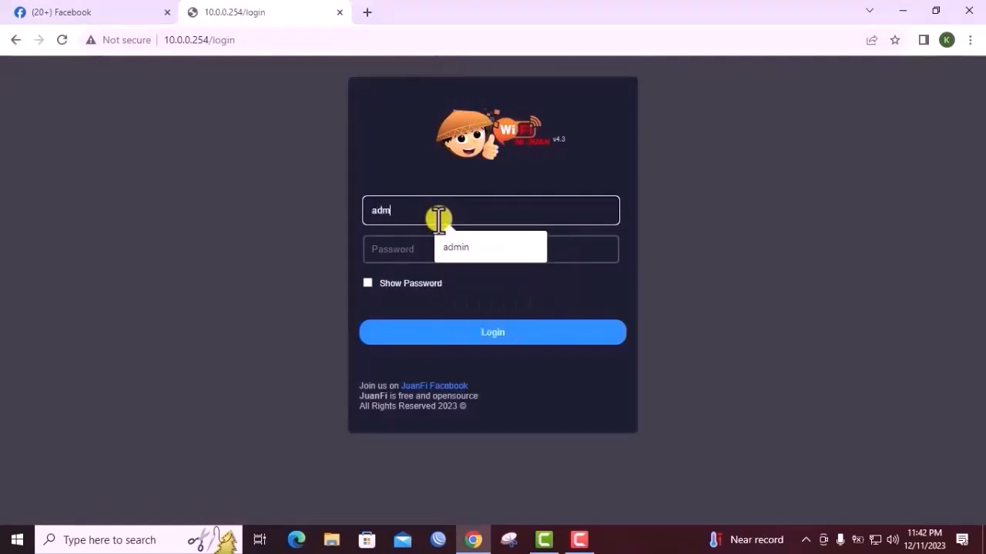
key("Tab")
type("*********")
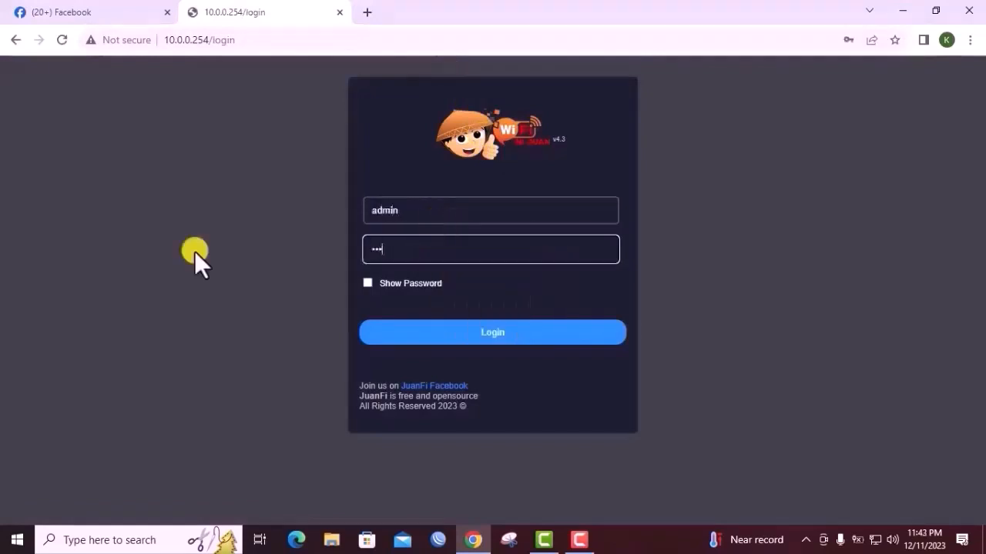
key("Return")
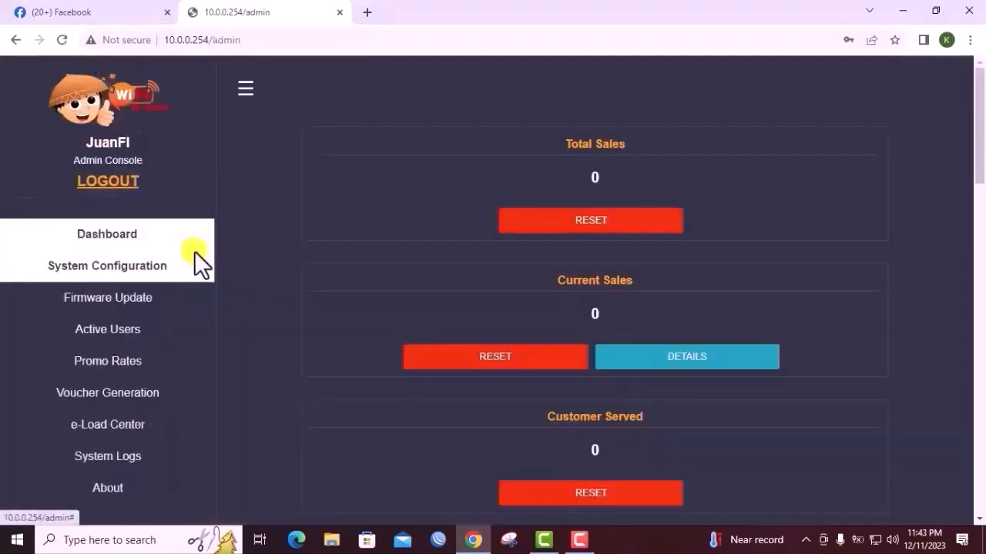
left_click(627, 235)
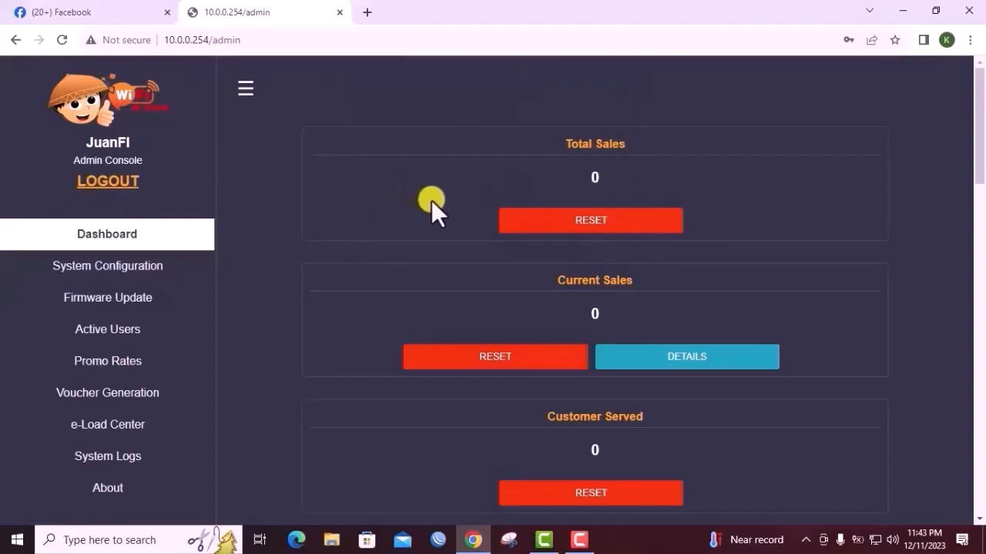
Open the e-Load Center, set e-Load Enable to Yes and choose Line 2 as the line number
scroll(432, 200, "down", 2)
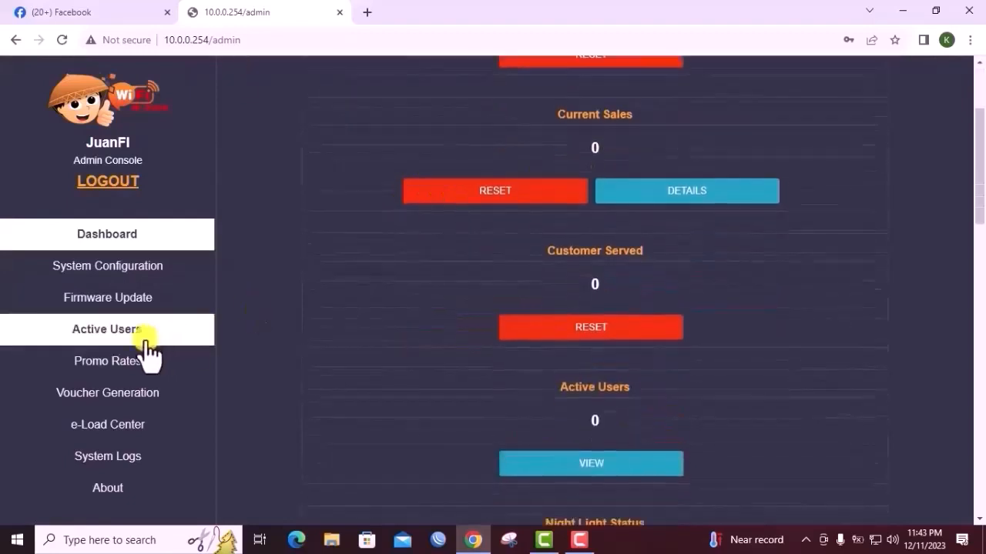
scroll(139, 392, "down", 2)
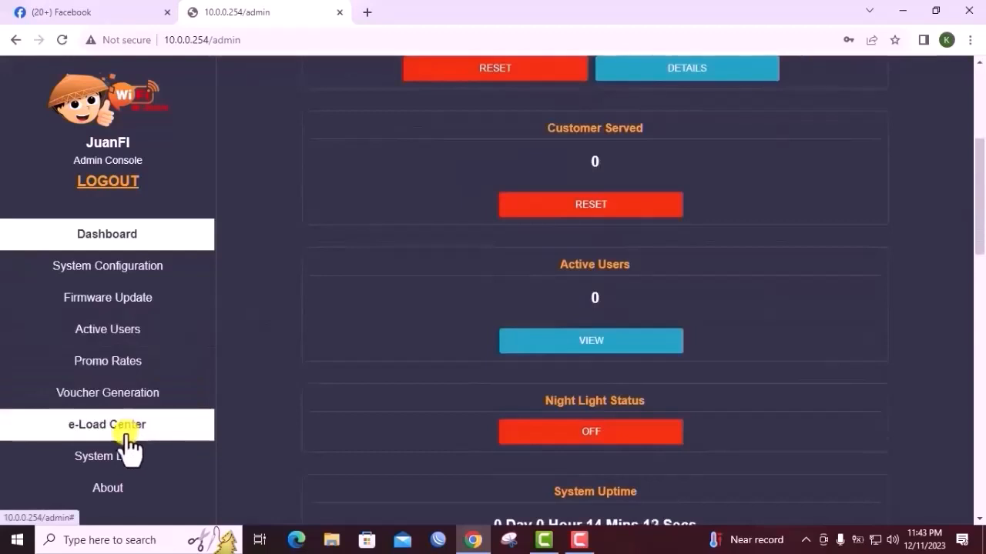
left_click(134, 441)
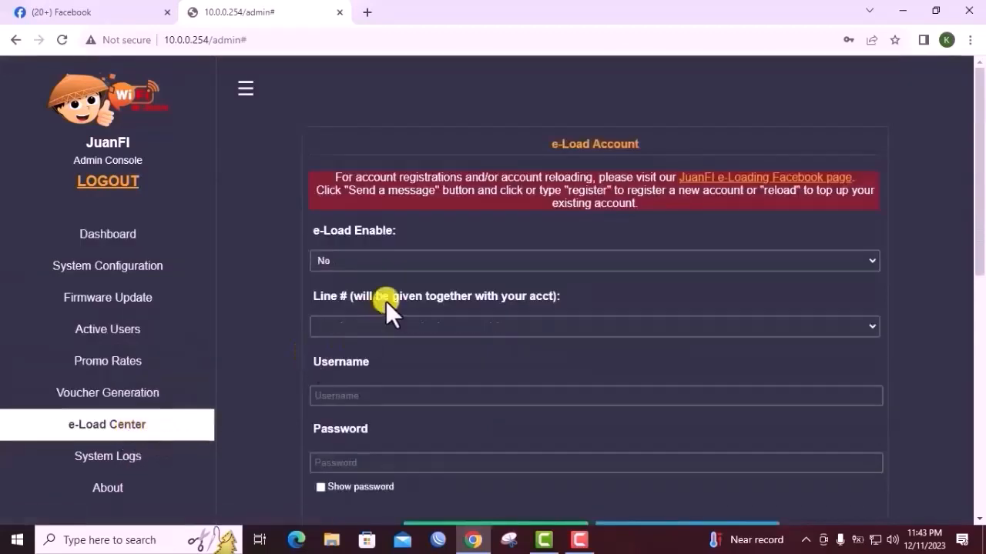
left_click(349, 257)
left_click(326, 276)
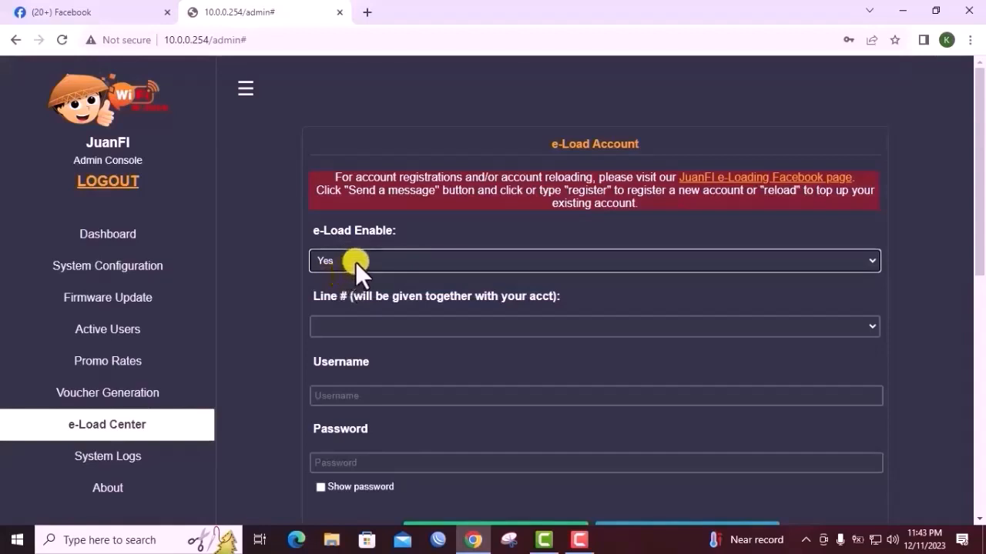
left_click(407, 323)
left_click(352, 355)
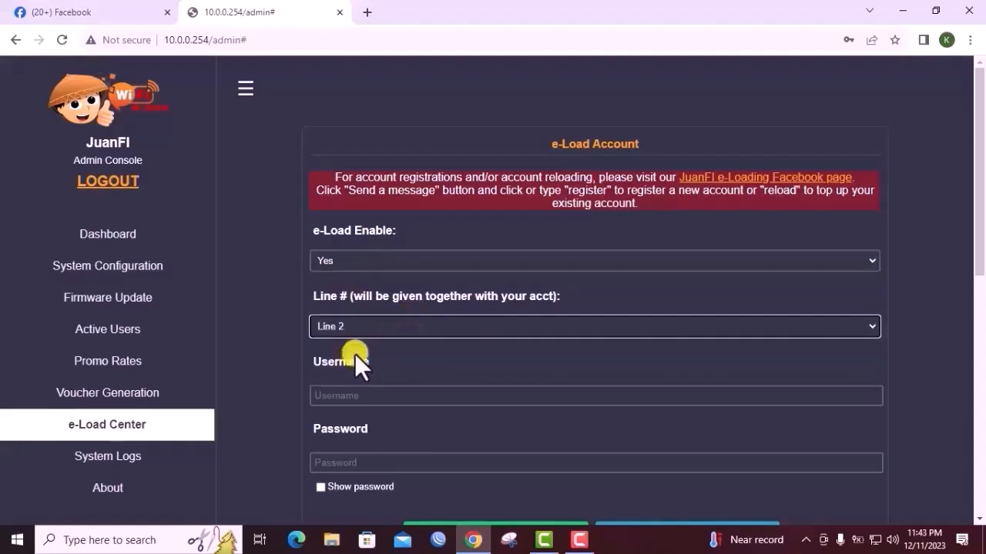
Enter the issued e-Load account username from the JuanSystems registration page in the e-Load Account settings
scroll(378, 352, "down", 1)
left_click(375, 318)
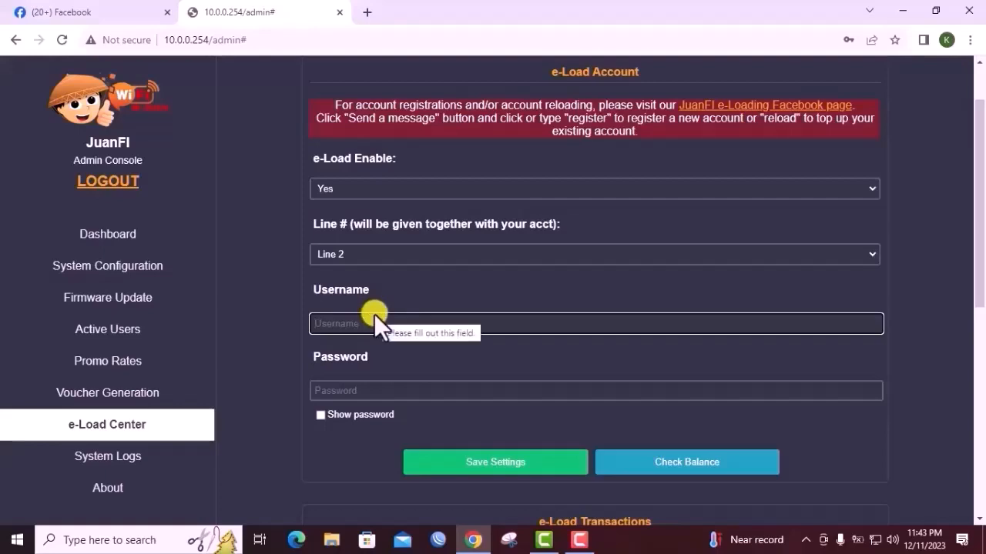
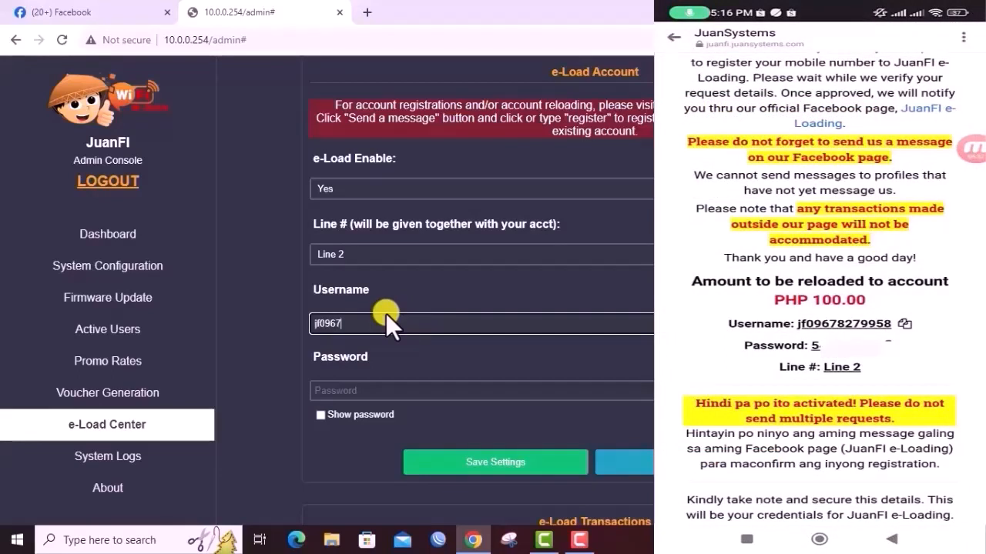
Enter the issued e-Load account password in the e-Load Account settings
left_click(375, 390)
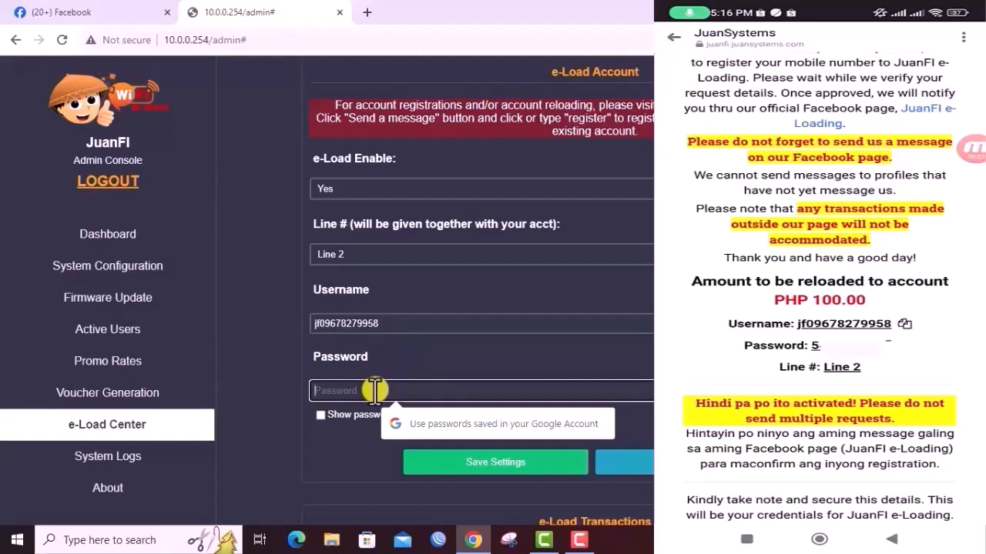
type("••")
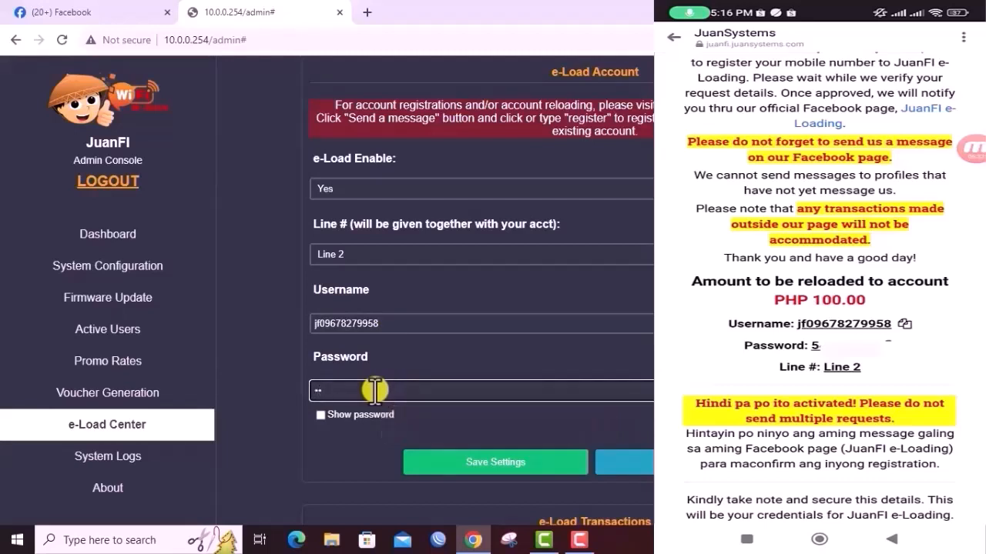
type("••••")
type("***")
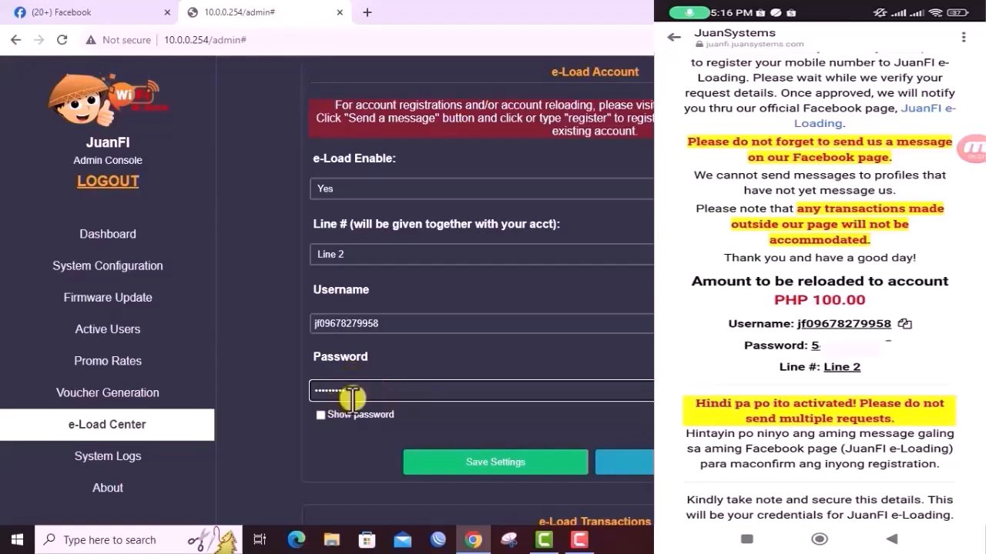
Save the e-Load account settings and dismiss the resulting notice
scroll(432, 401, "down", 1)
scroll(491, 382, "up", 2)
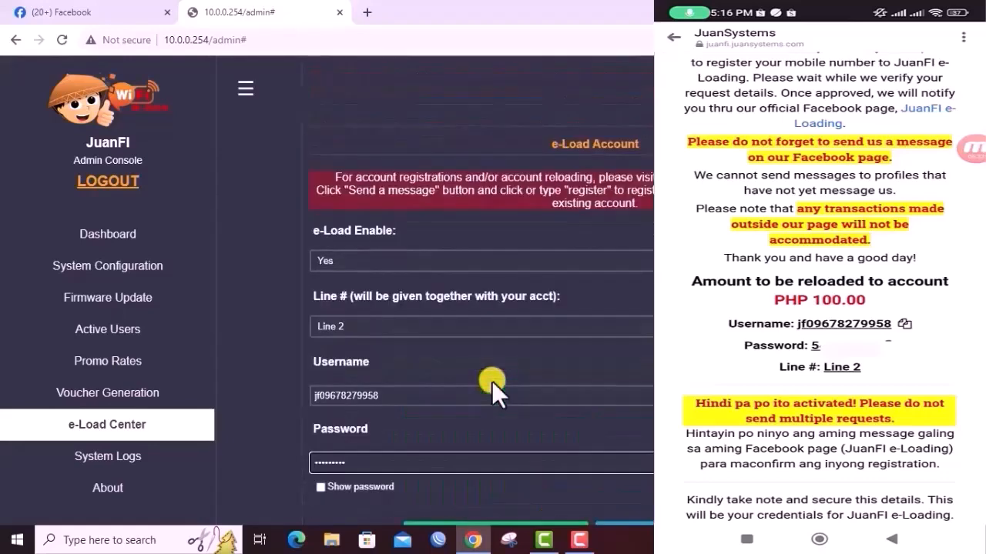
scroll(491, 382, "down", 2)
scroll(560, 402, "down", 1)
scroll(558, 402, "down", 1)
scroll(556, 402, "up", 1)
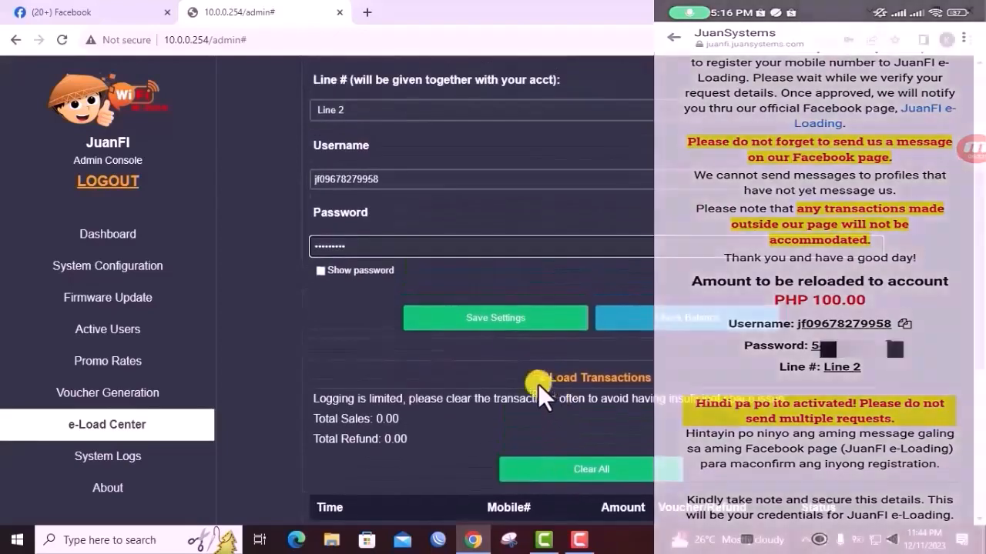
left_click(512, 322)
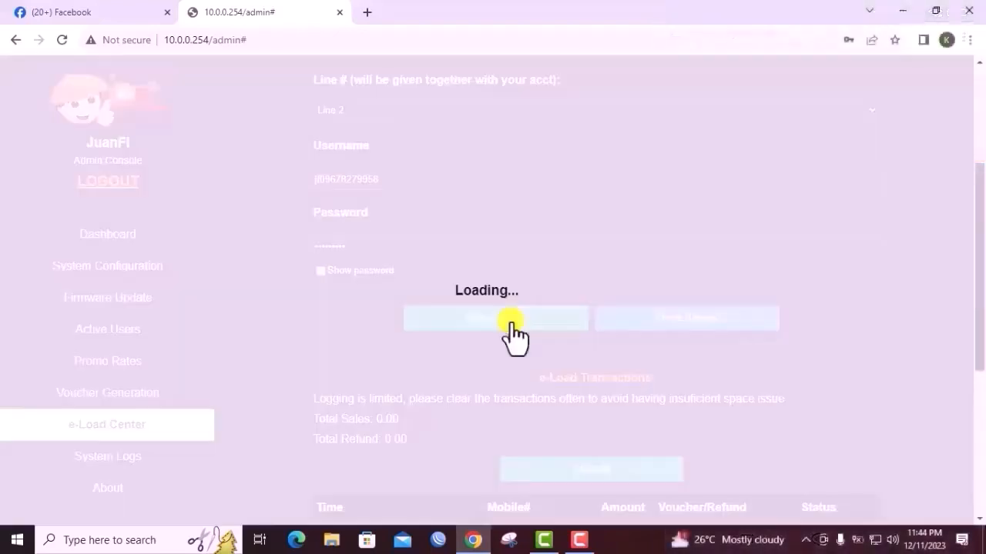
scroll(512, 322, "up", 2)
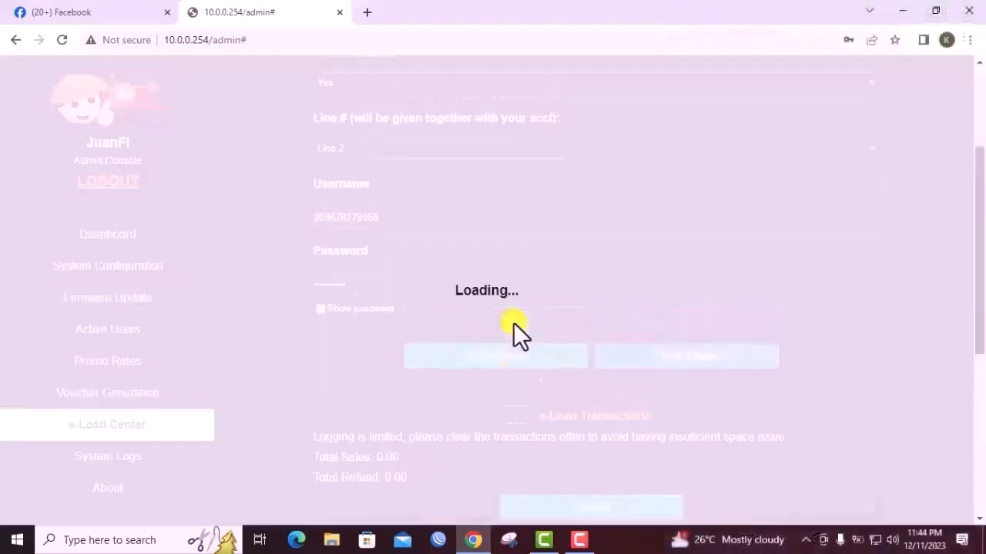
scroll(513, 322, "up", 1)
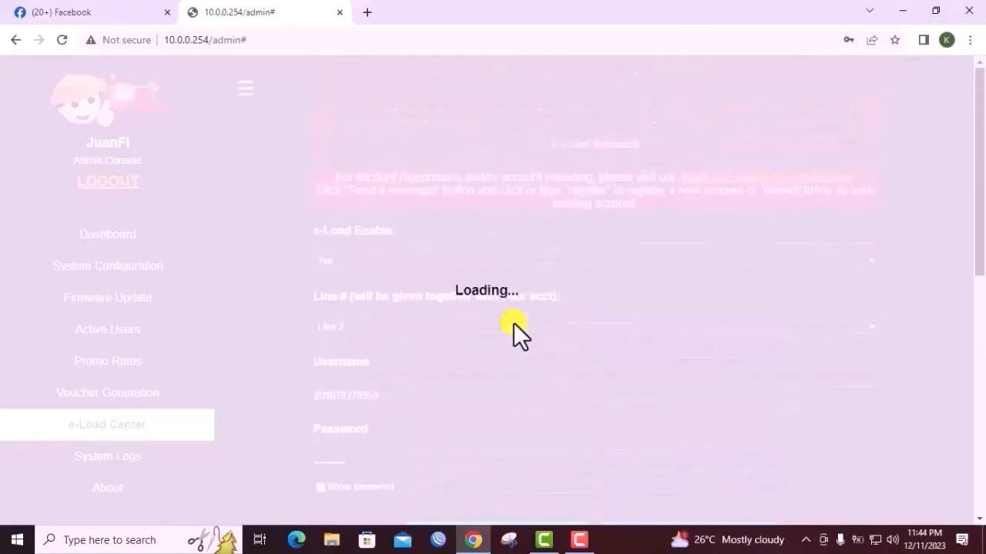
left_click(619, 123)
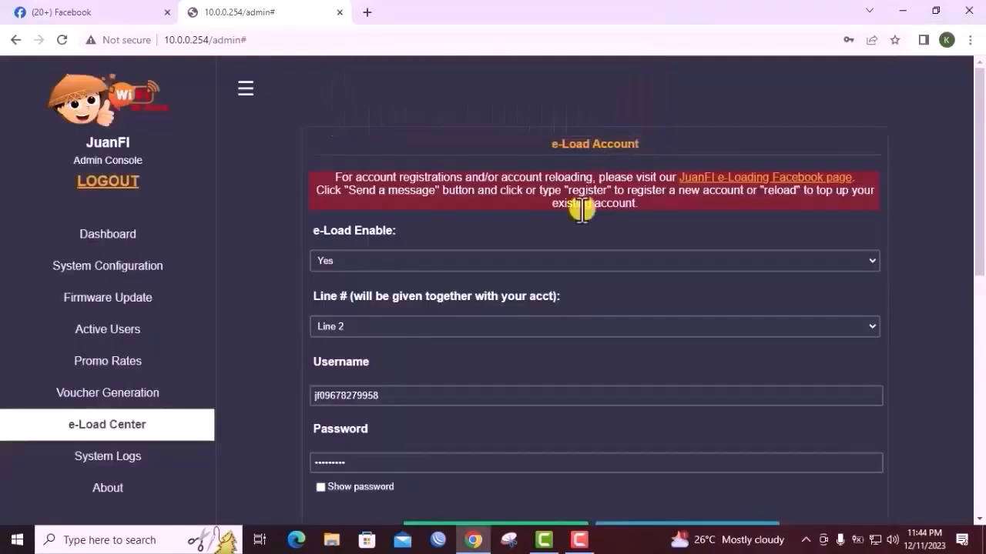
Check the e-Load account's balance and review it alongside the e-Load Transactions section
scroll(556, 324, "down", 4)
scroll(519, 340, "down", 2)
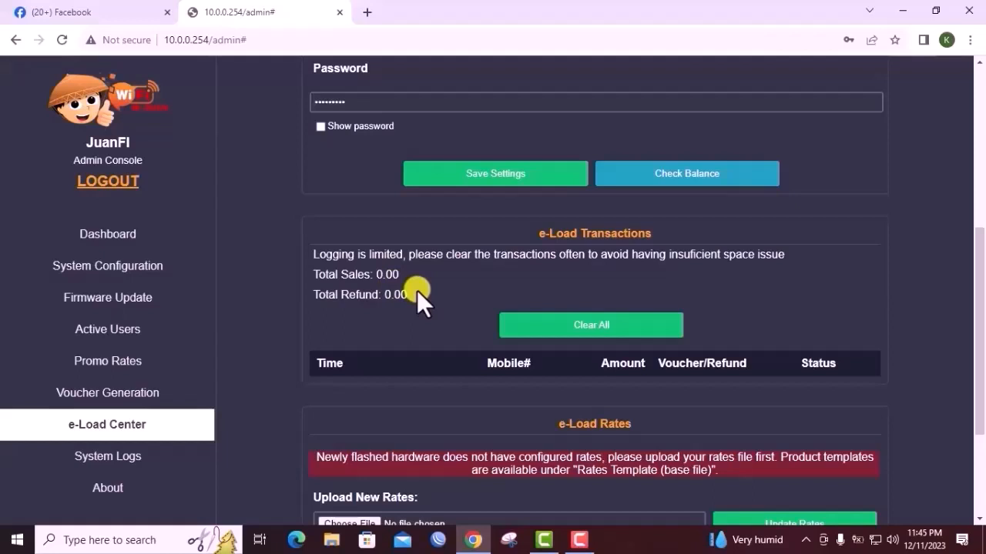
scroll(417, 291, "up", 3)
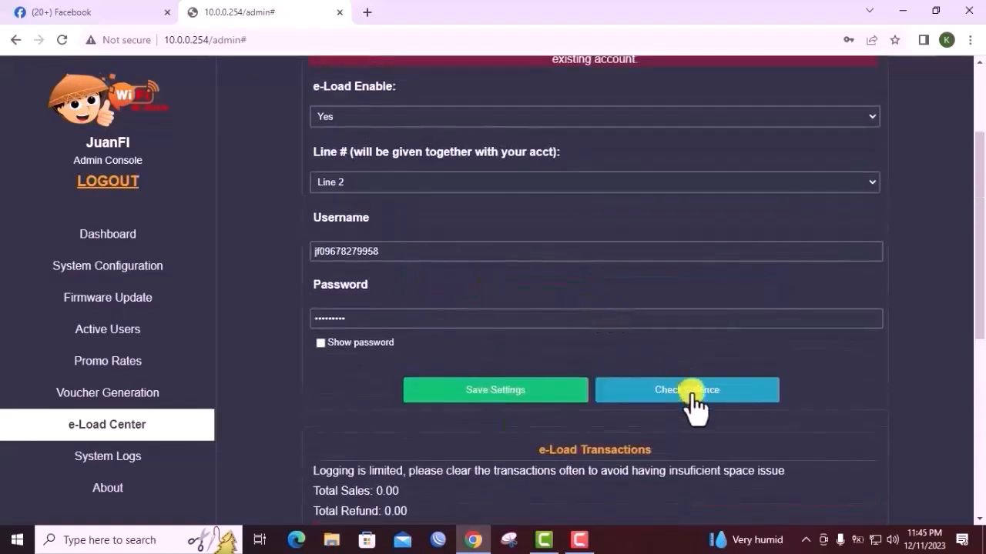
left_click(692, 394)
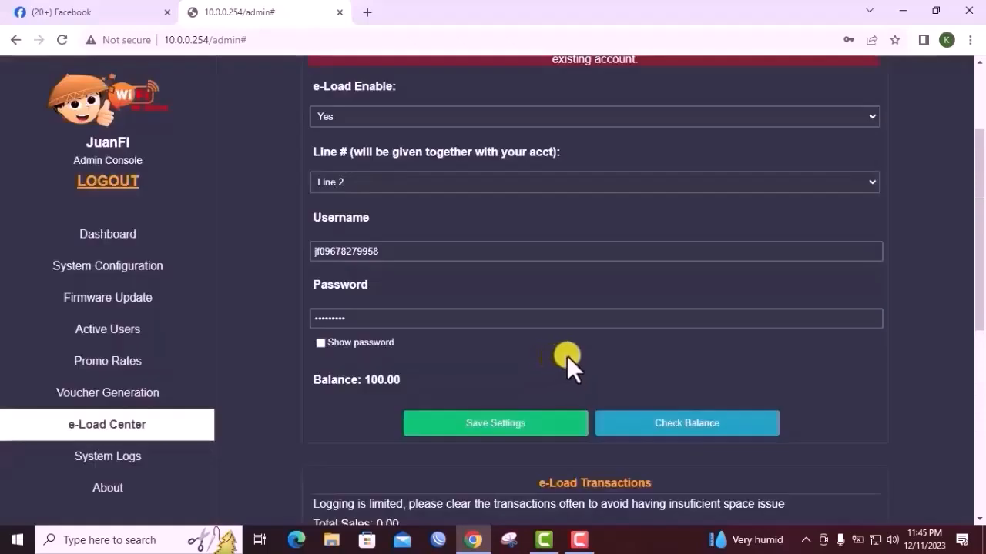
scroll(370, 266, "down", 2)
double_click(386, 234)
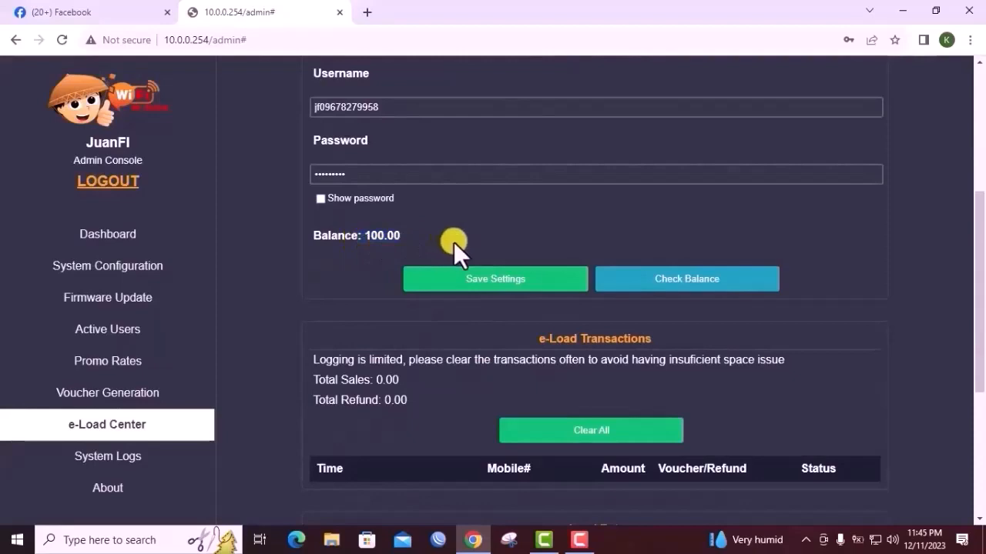
scroll(453, 242, "down", 1)
scroll(455, 242, "up", 4)
scroll(455, 242, "down", 4)
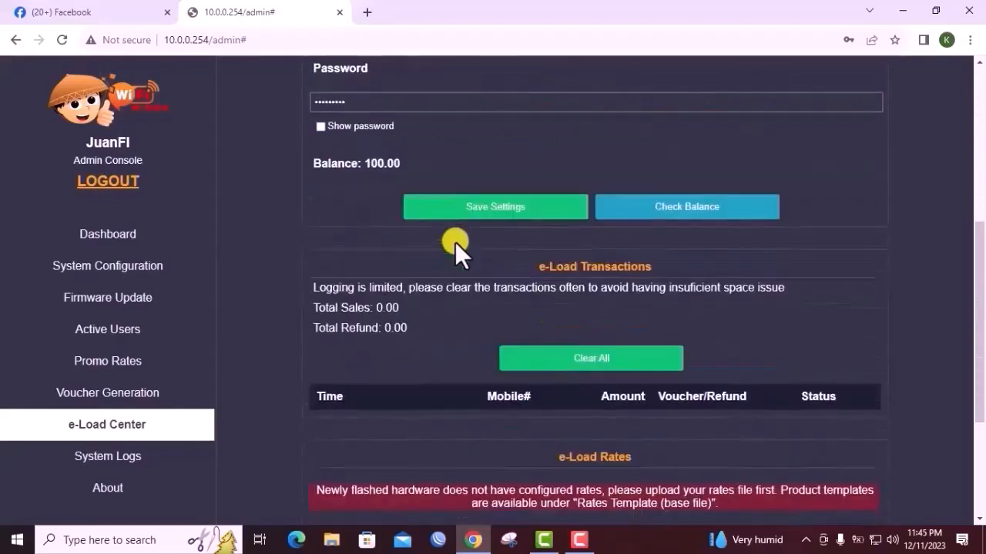
scroll(455, 242, "up", 3)
scroll(457, 241, "down", 2)
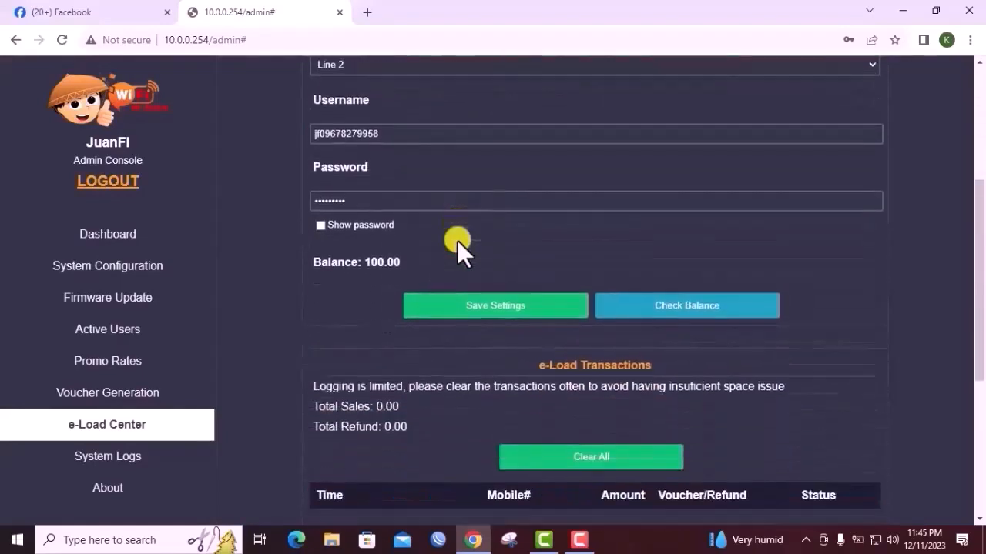
Download the < PHP100 Product List rates template and show the downloaded file in its folder
scroll(457, 240, "down", 2)
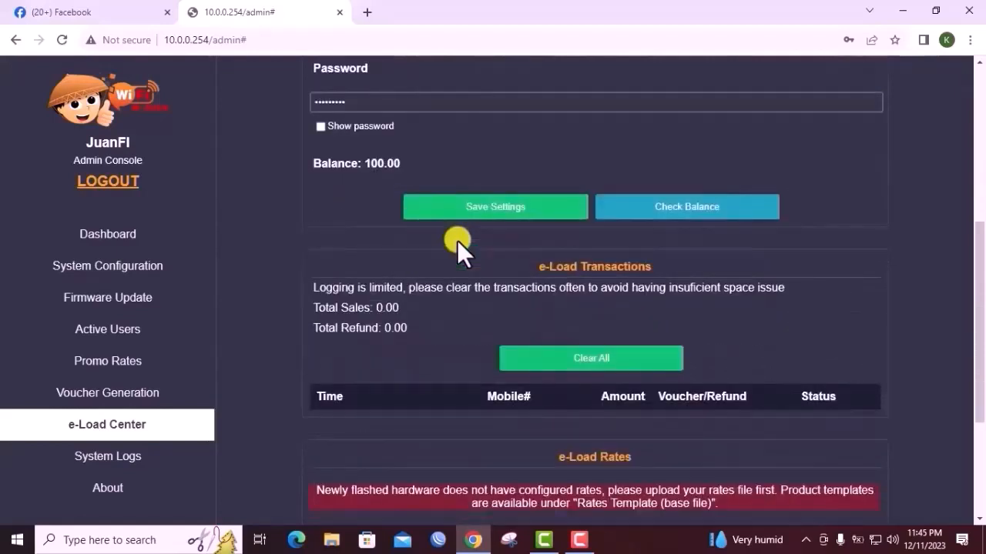
scroll(456, 240, "down", 4)
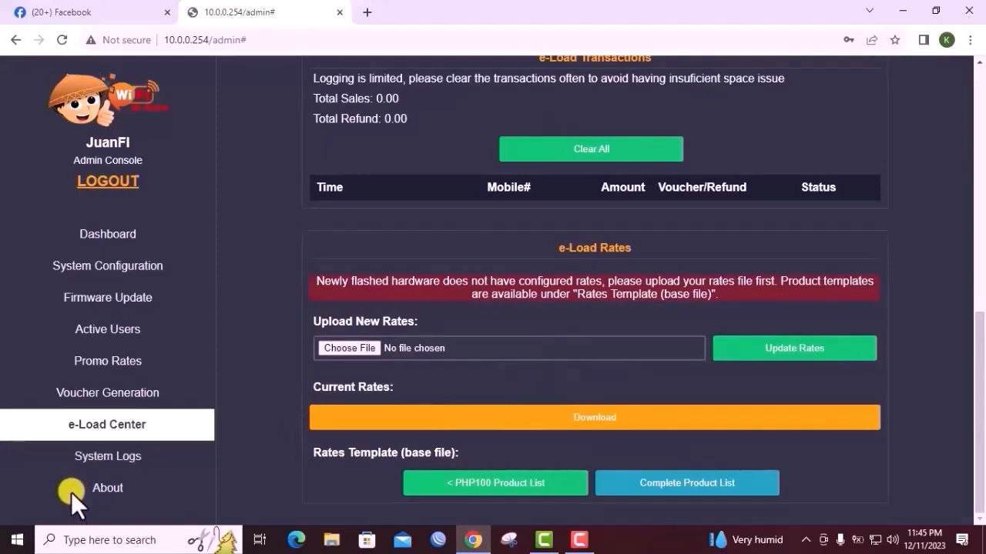
key("F10")
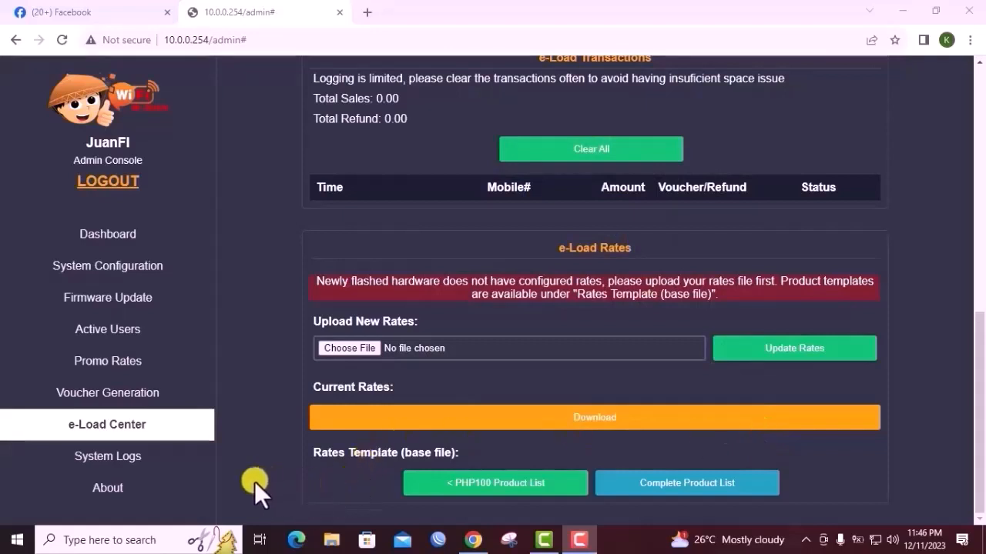
left_click(508, 484)
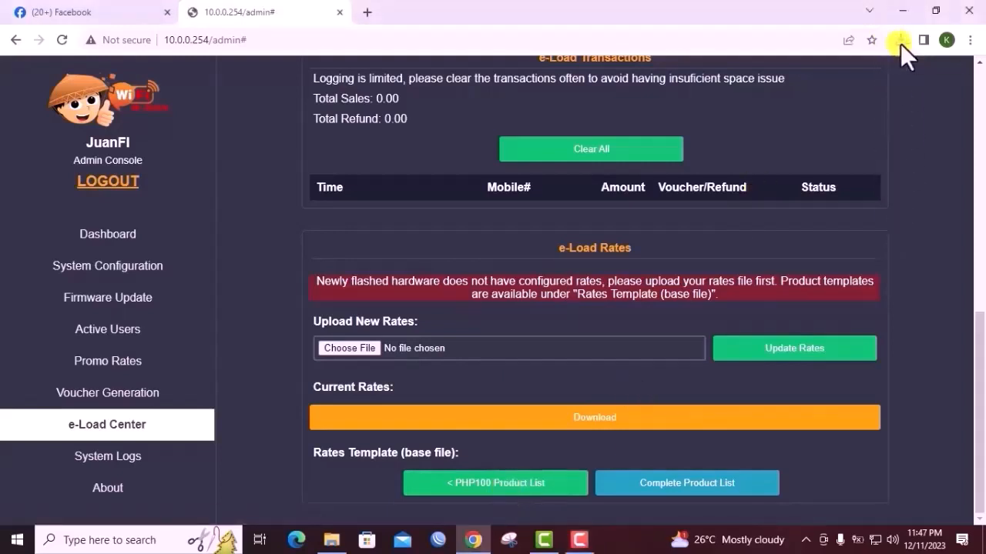
left_click(899, 42)
left_click(863, 100)
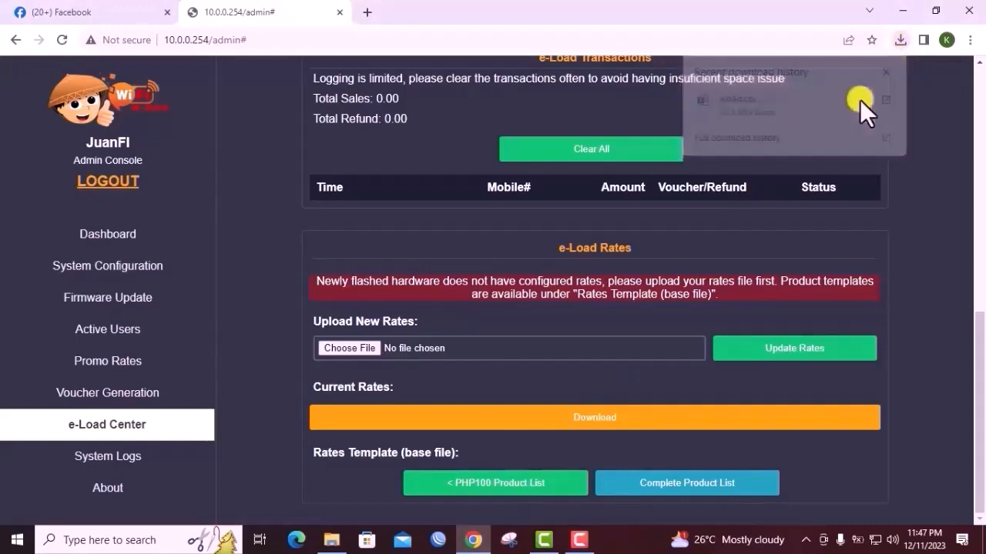
Open the downloaded eload file in Excel and dismiss the startup dialog
double_click(282, 187)
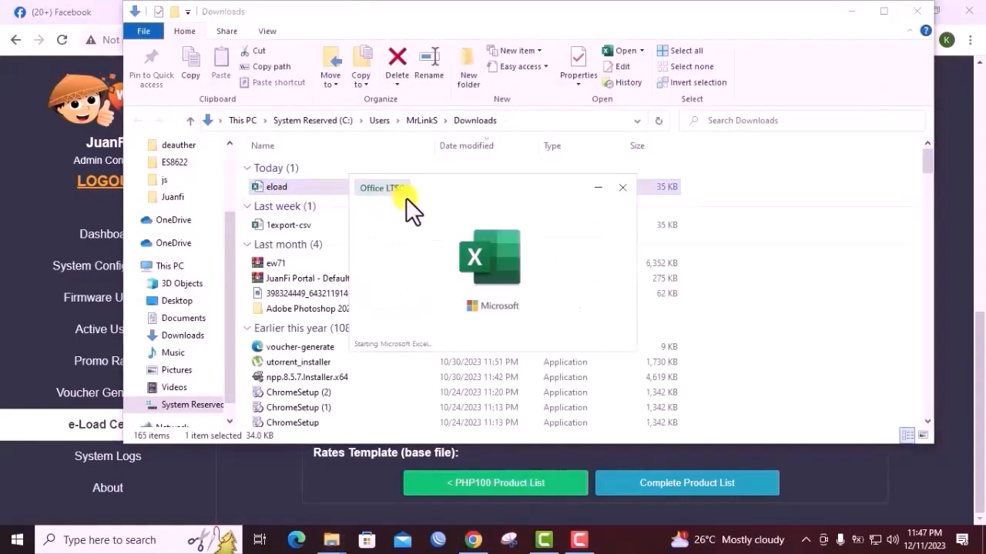
scroll(409, 195, "down", 2)
scroll(409, 195, "up", 2)
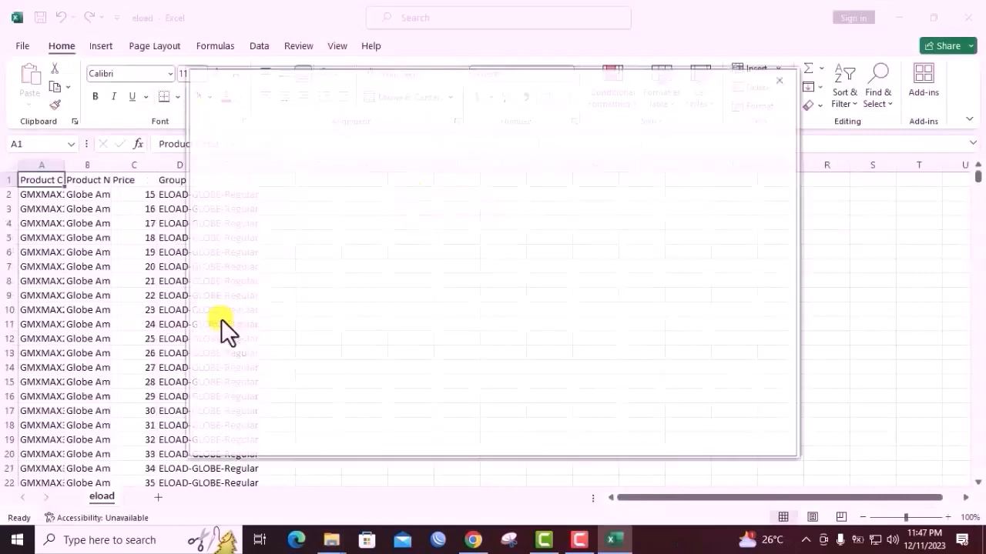
left_click(779, 79)
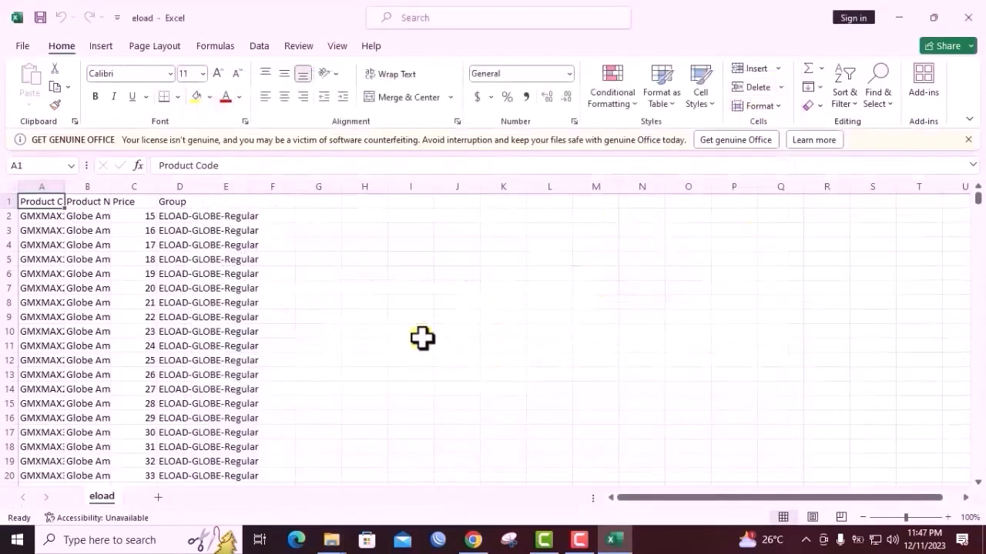
Widen the Product Code and Product Name columns so their full text fits
scroll(132, 379, "down", 5)
scroll(146, 372, "up", 5)
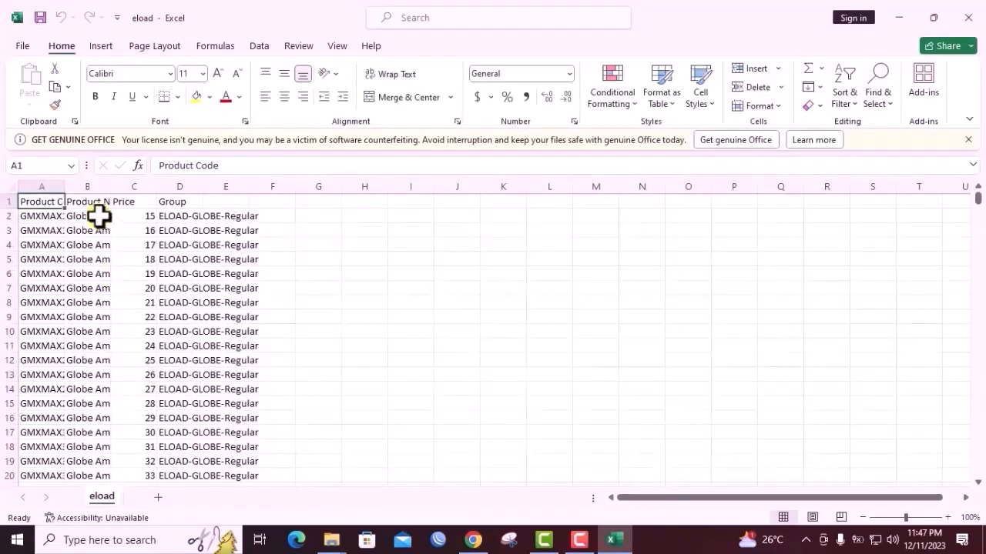
left_click_drag(65, 189, 186, 190)
Examine the product codes, names, prices and groups listed throughout the eload sheet
scroll(169, 244, "down", 20)
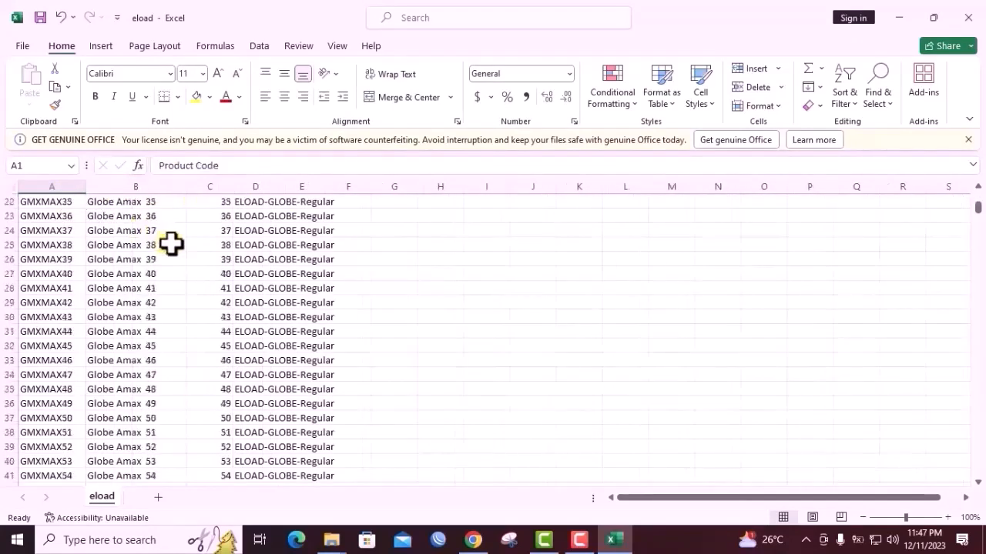
scroll(293, 315, "down", 17)
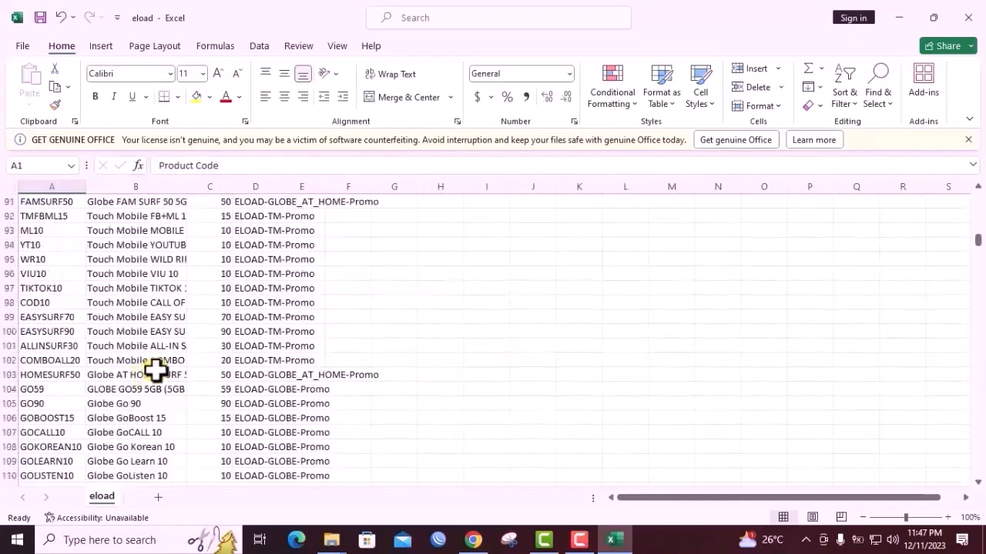
scroll(182, 375, "up", 20)
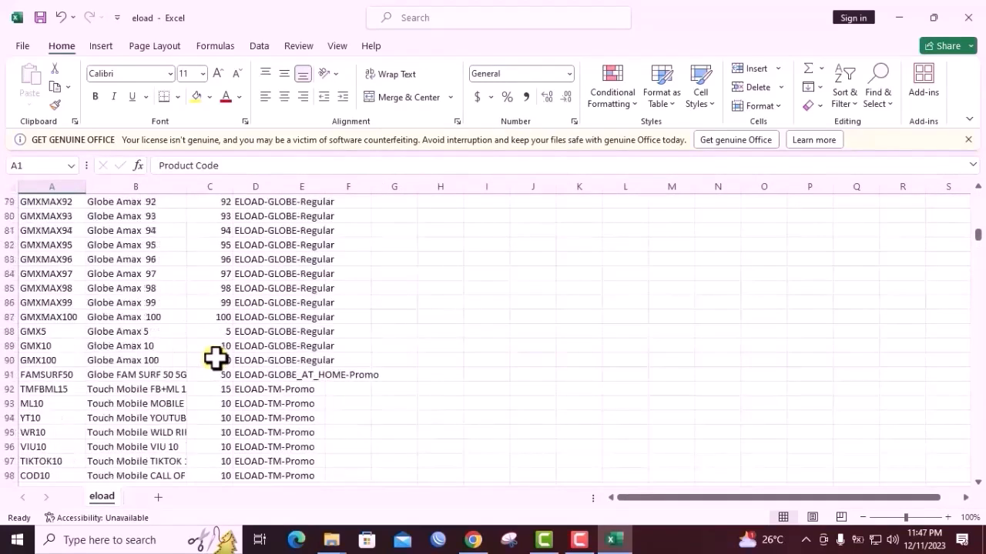
scroll(219, 355, "up", 8)
scroll(221, 353, "down", 19)
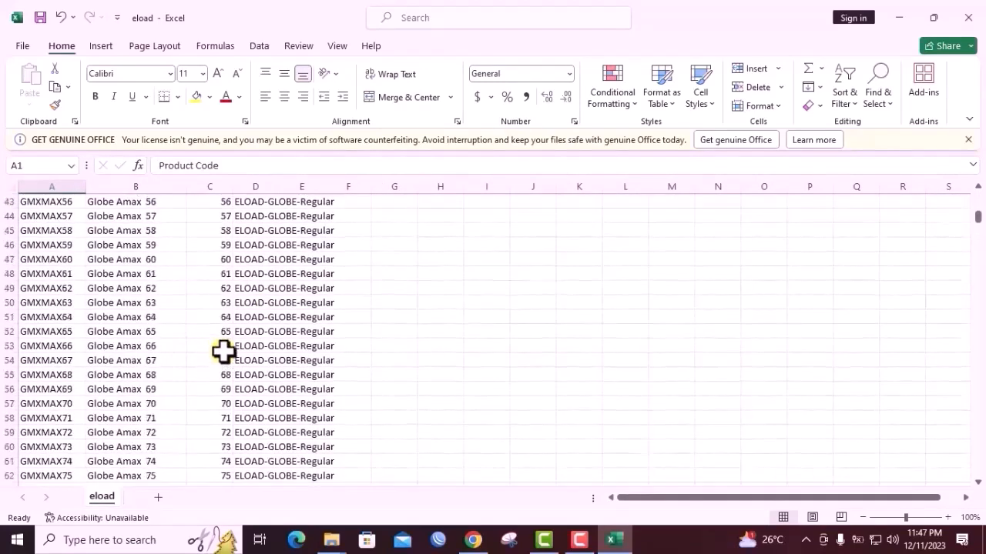
scroll(222, 358, "down", 3)
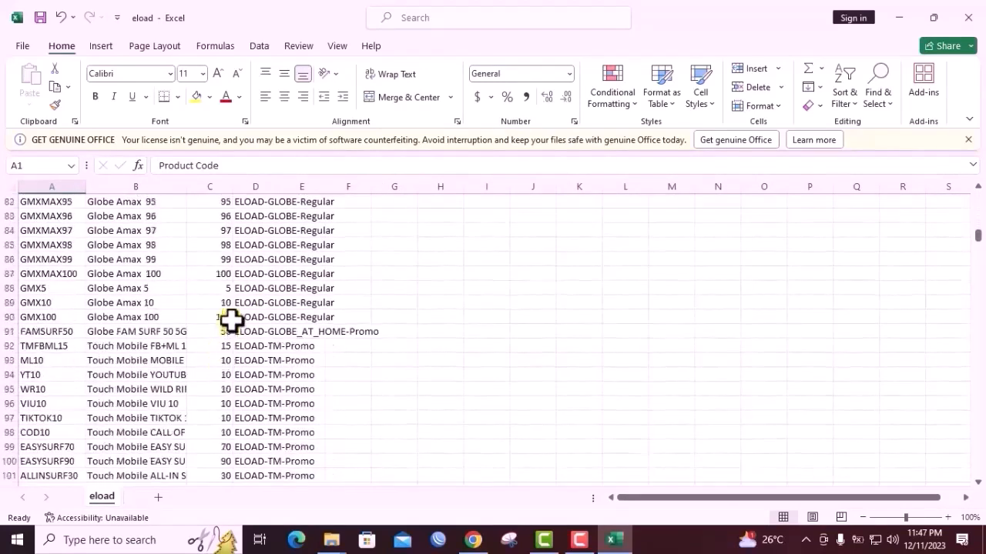
scroll(231, 321, "up", 9)
scroll(269, 328, "up", 15)
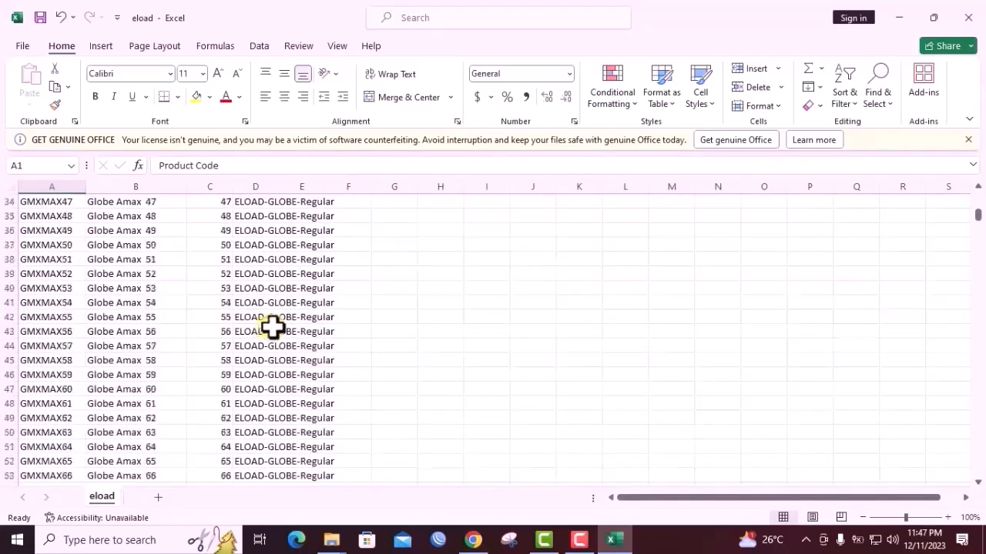
scroll(273, 328, "up", 2)
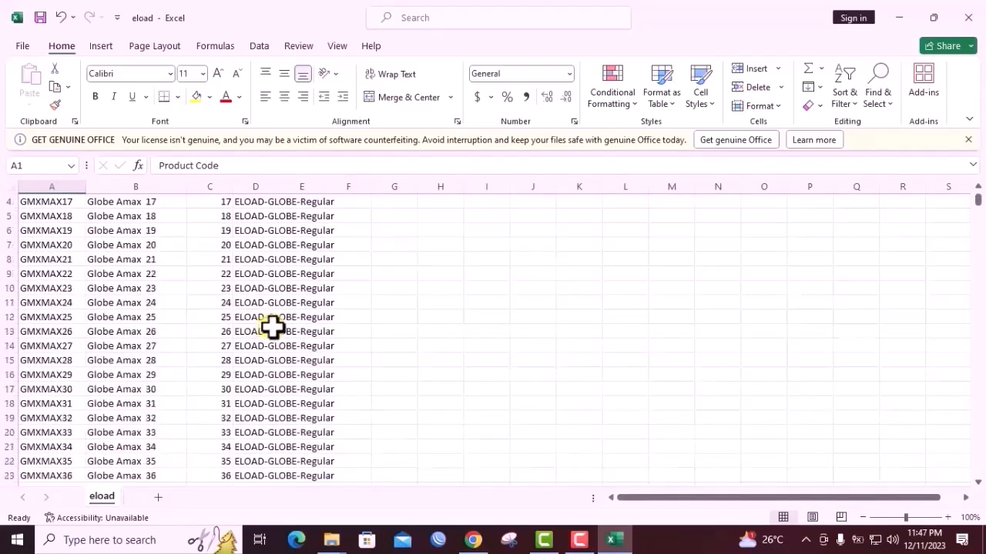
scroll(273, 328, "up", 1)
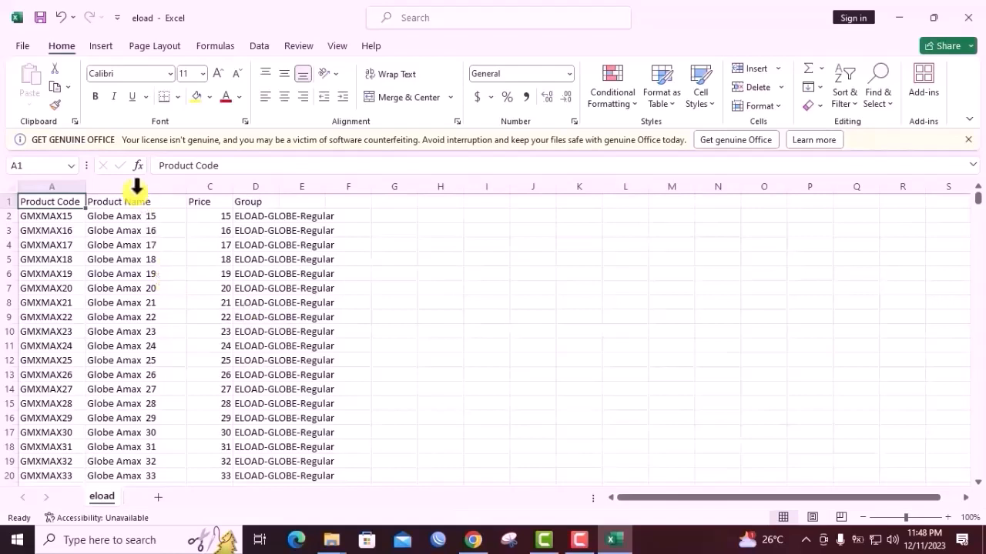
Compare the first Globe Amax product names with their prices, selecting the Price cells C2 to C14
left_click(221, 218)
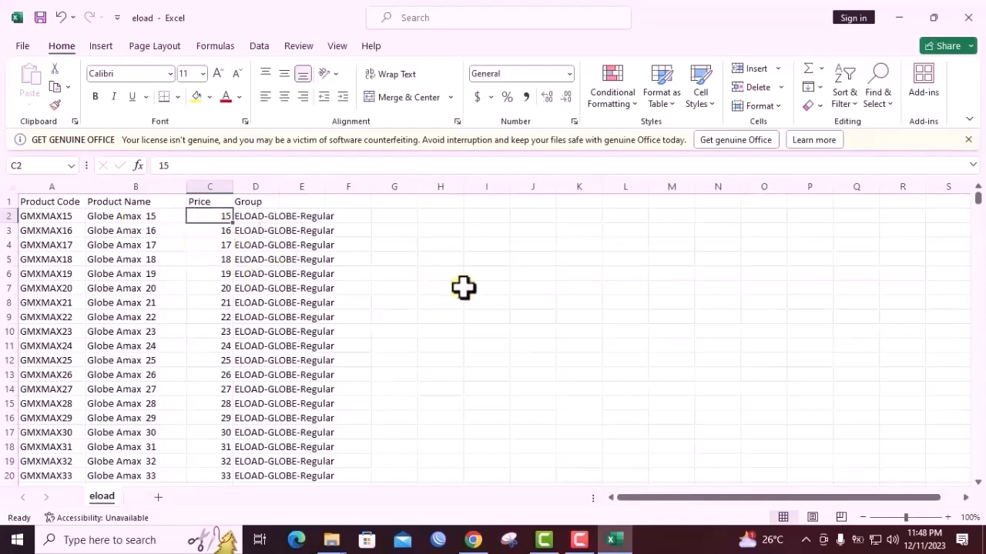
scroll(231, 296, "down", 7)
scroll(161, 342, "up", 7)
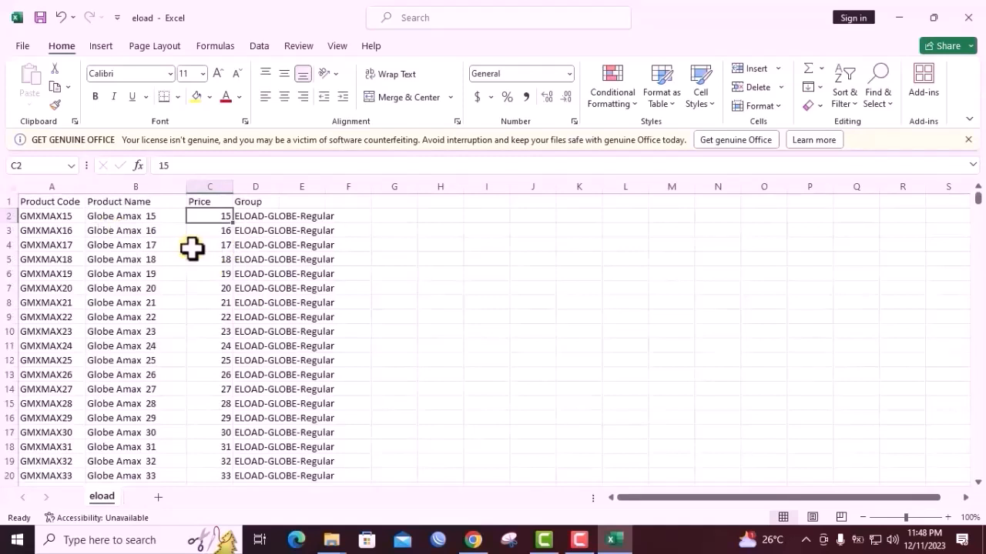
key("Left")
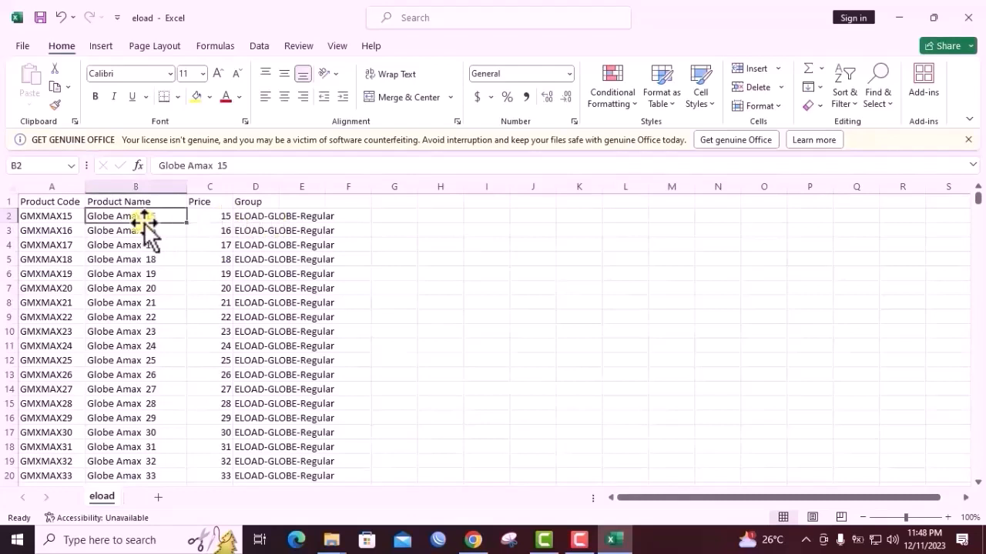
left_click(230, 220)
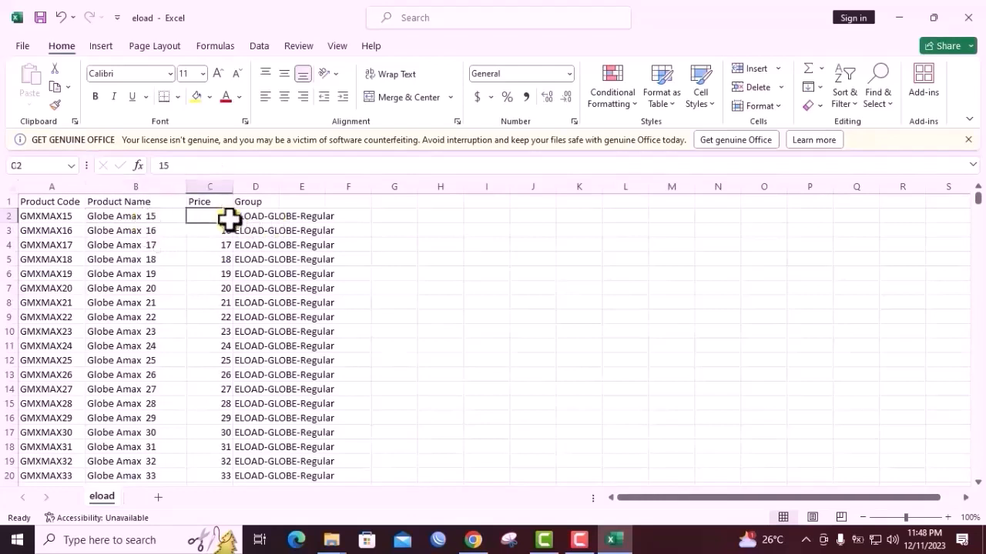
left_click(138, 229)
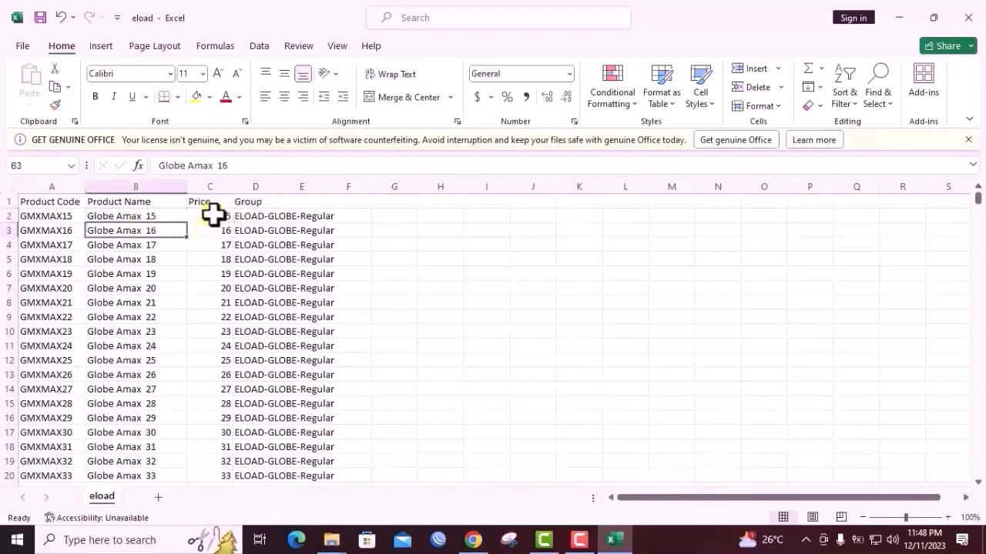
left_click_drag(214, 215, 200, 392)
scroll(221, 326, "down", 2)
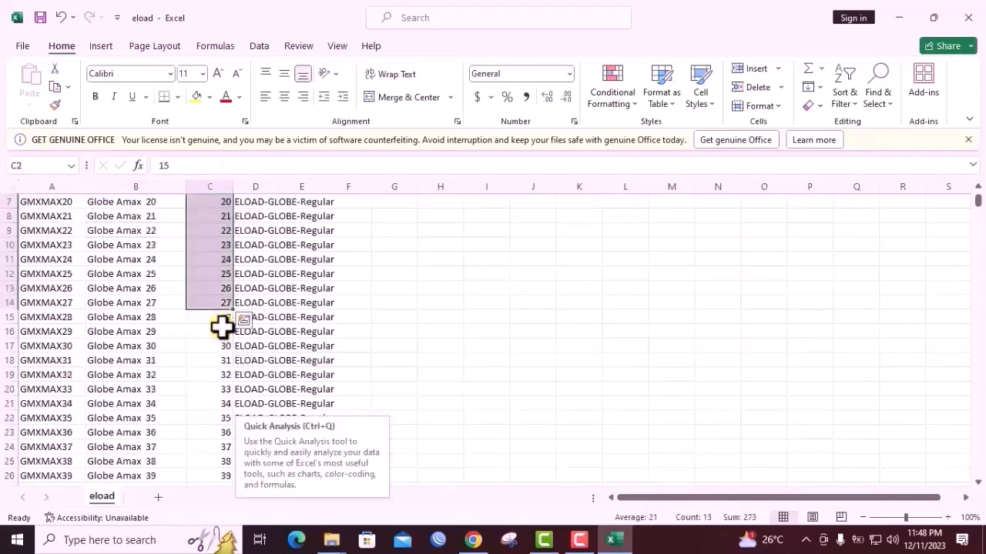
Try a price of 17 in cell C2 and 18 in cell C3, and undo both changes
scroll(223, 326, "up", 2)
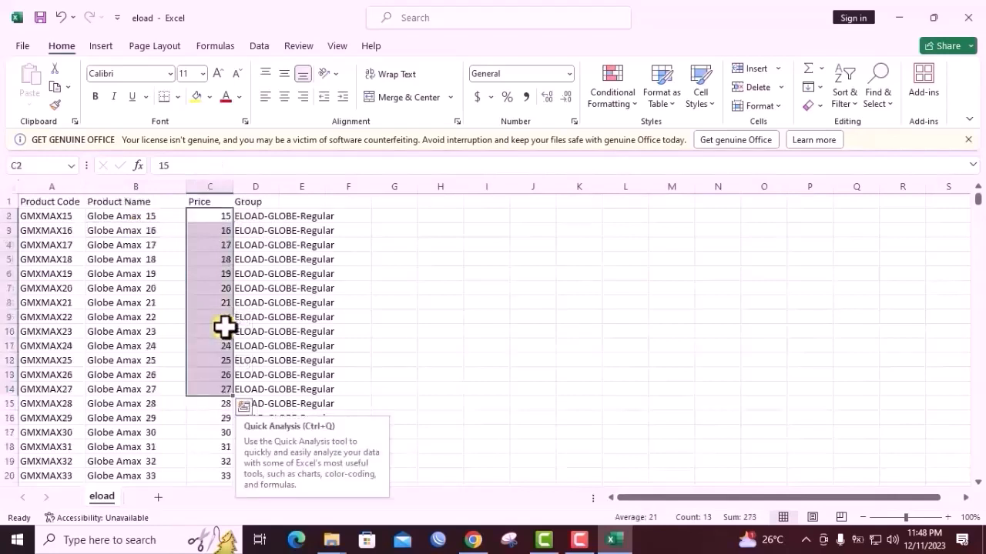
left_click(219, 248)
left_click(225, 219)
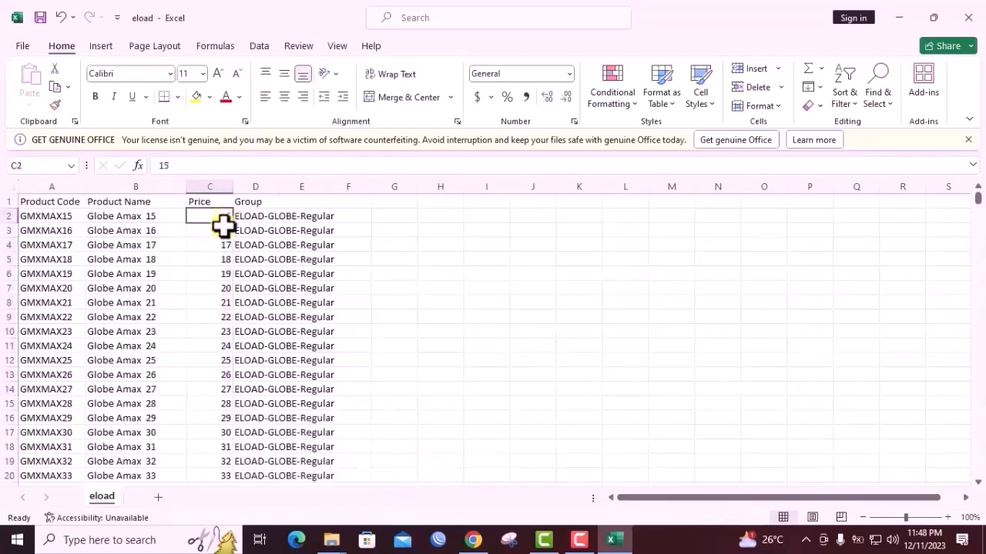
left_click(205, 166)
key("BackSpace")
type("7")
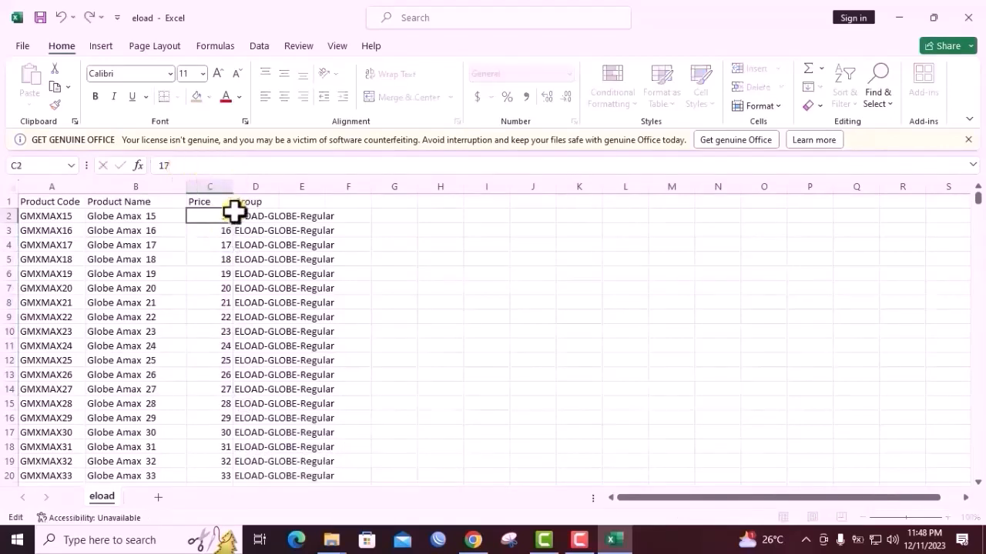
key("Return")
left_click(209, 168)
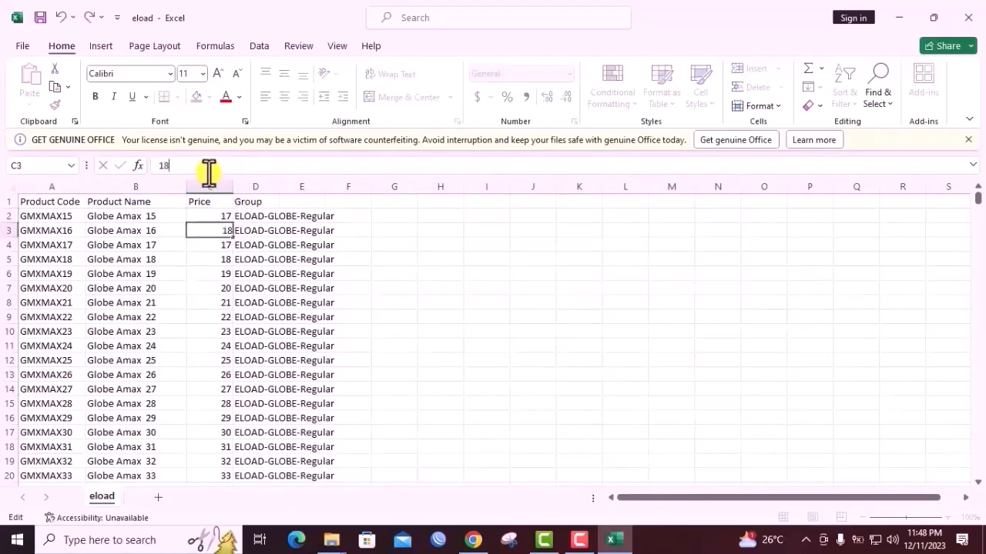
left_click(249, 248)
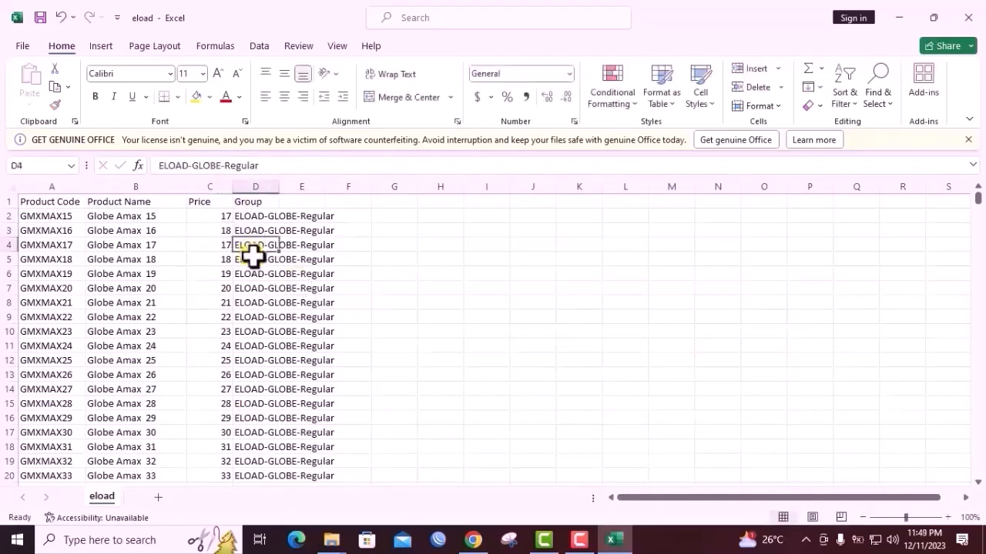
key("ctrl+z")
key("ctrl+z")
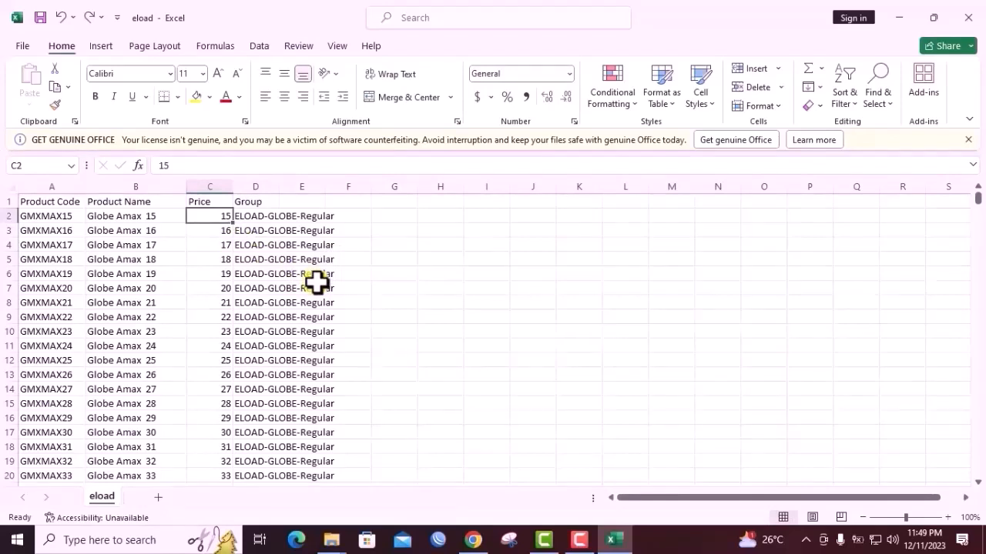
Examine how many Globe Amax product prices down the list would need a markup
scroll(242, 267, "down", 2)
scroll(242, 267, "up", 2)
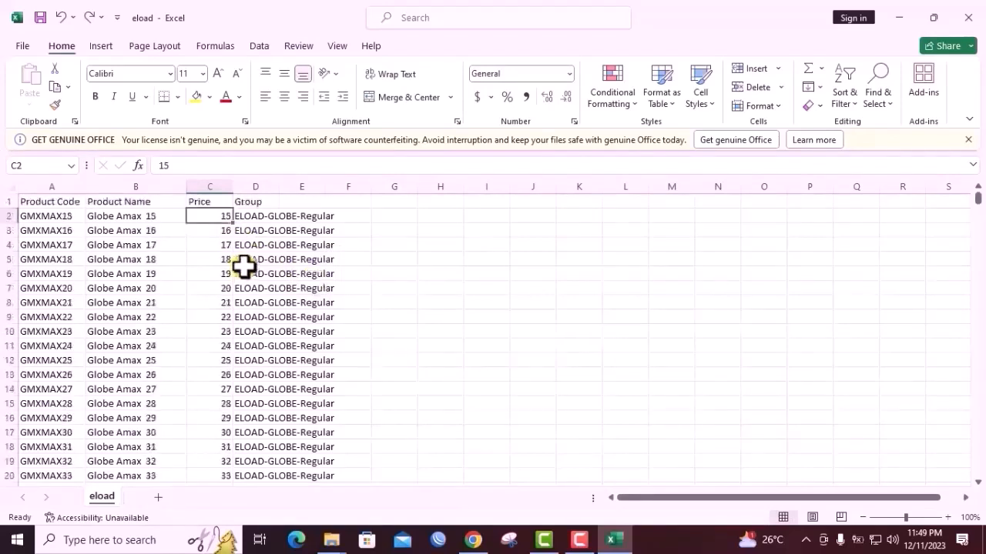
scroll(242, 266, "down", 15)
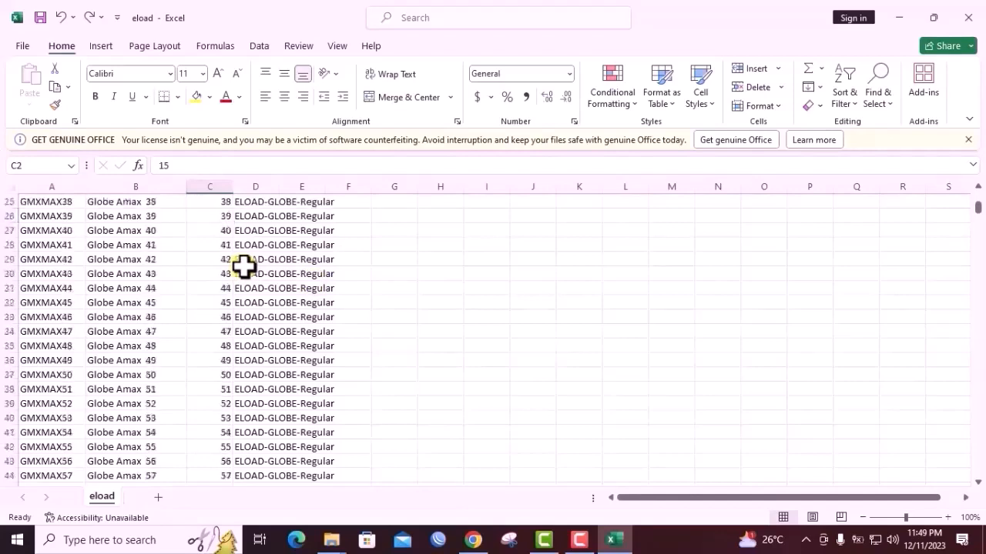
scroll(246, 297, "up", 13)
scroll(220, 308, "down", 3)
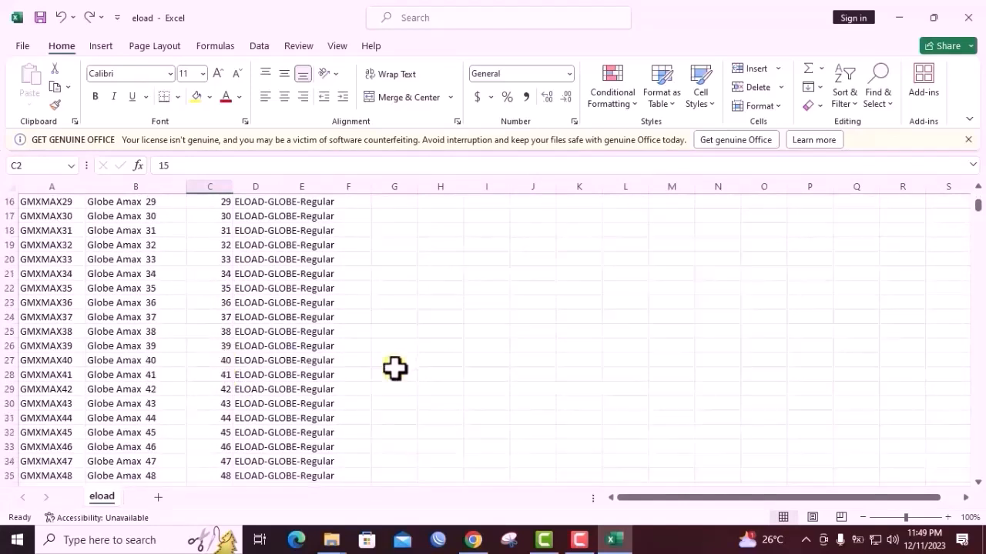
scroll(394, 369, "up", 4)
scroll(394, 368, "down", 2)
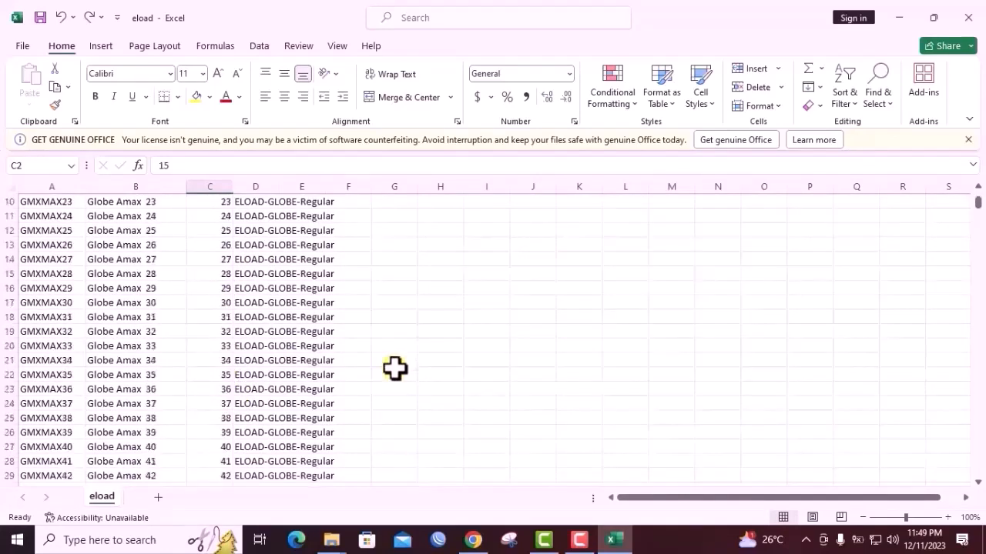
scroll(394, 369, "up", 3)
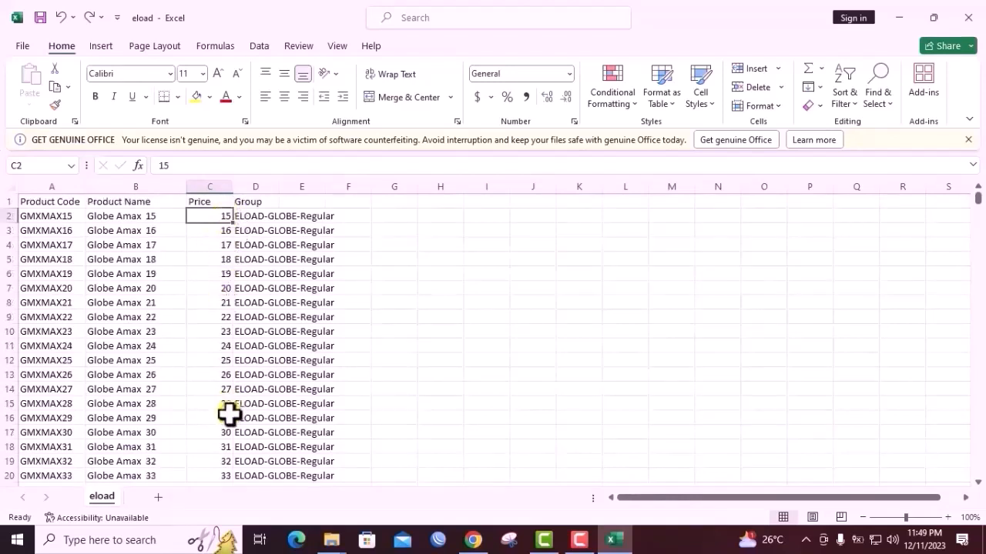
Enter the formula =C2+2 in cell G2 to add 2 to the first product's price
double_click(386, 217)
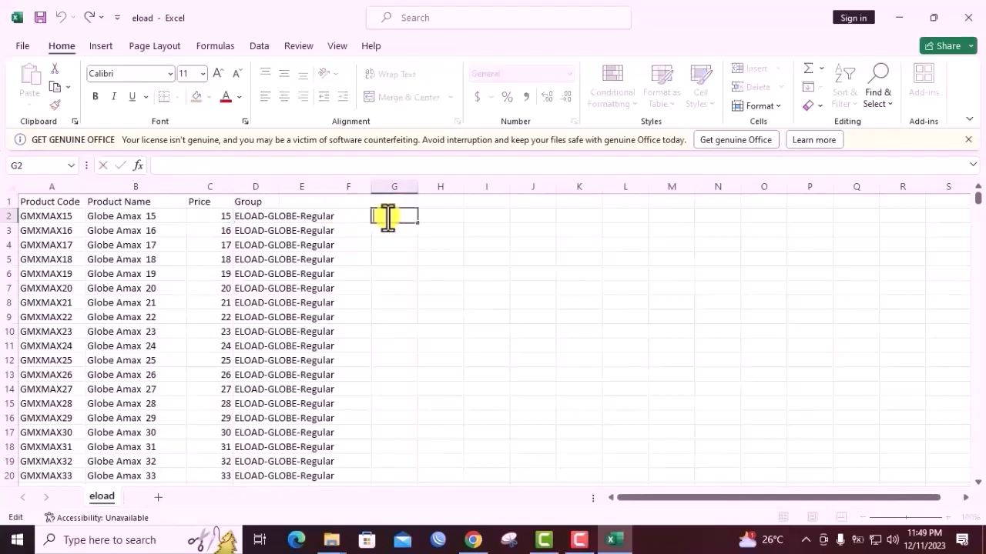
type("=")
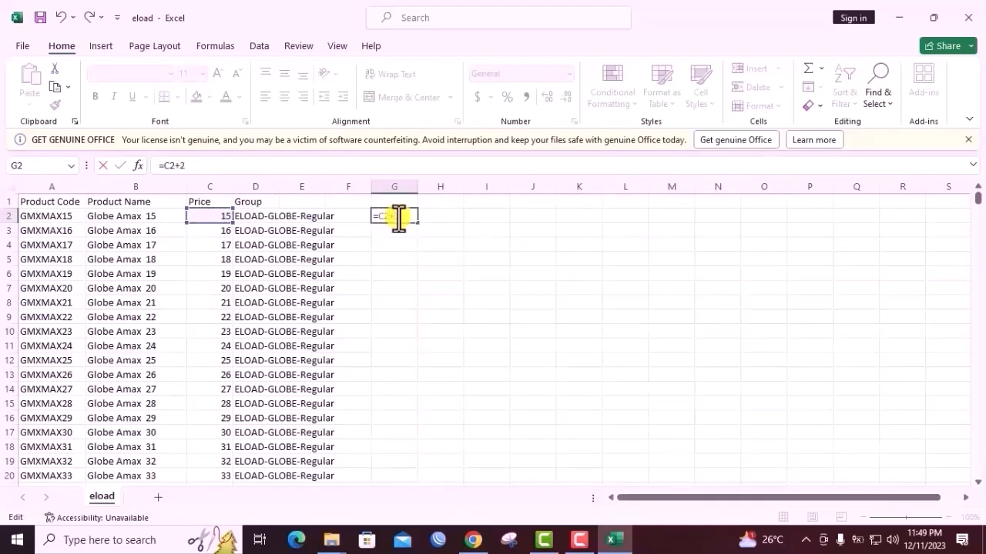
left_click(429, 216)
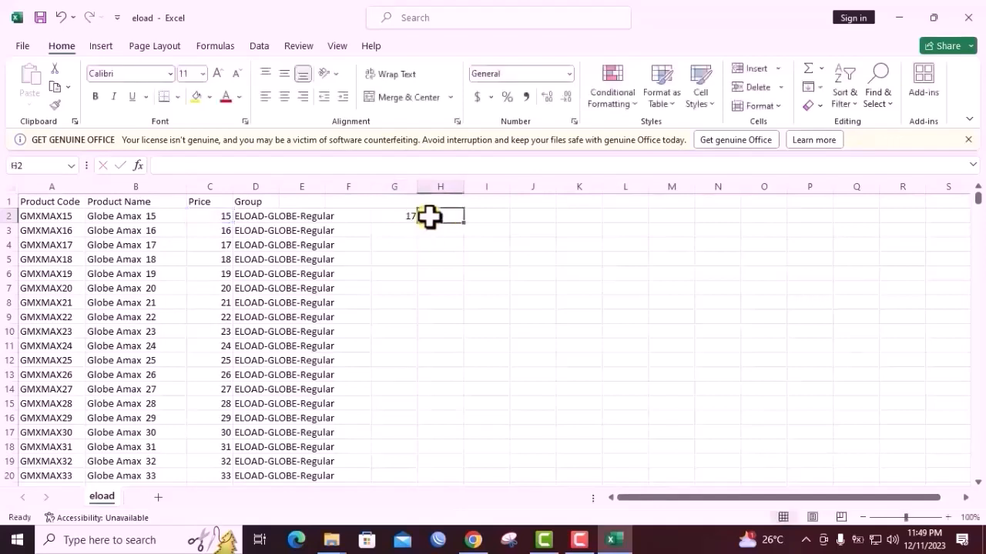
left_click(406, 217)
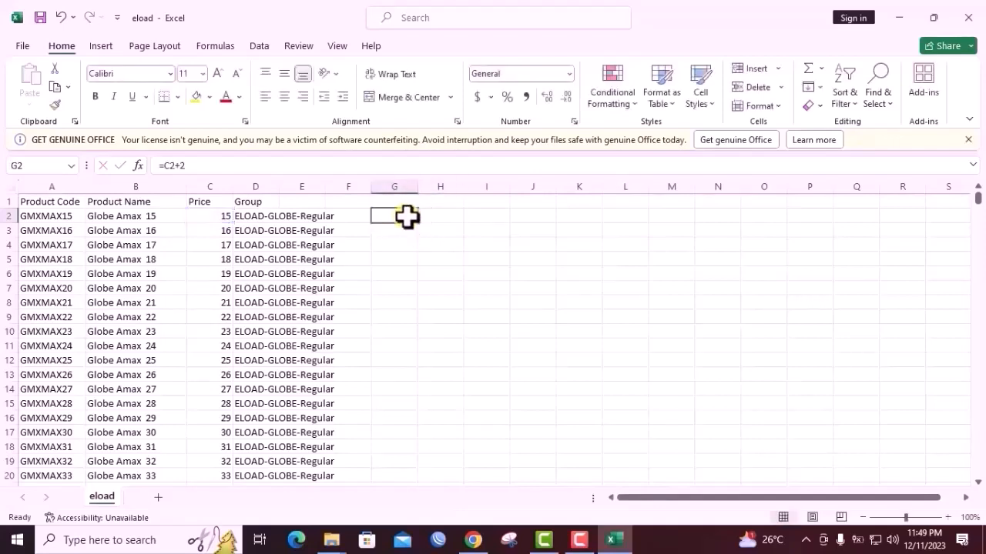
Fill the markup formula from G2 down to G27
scroll(349, 281, "down", 3)
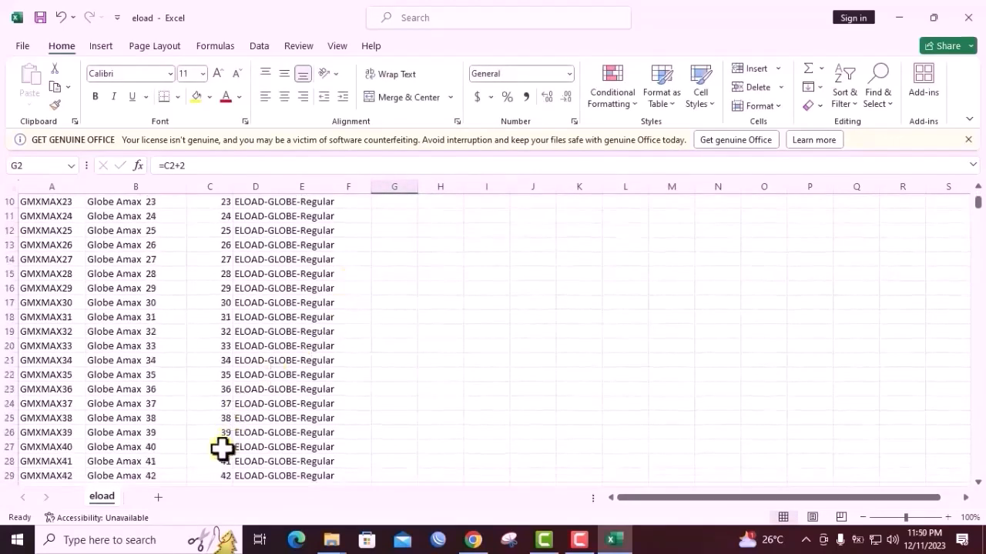
scroll(389, 365, "up", 3)
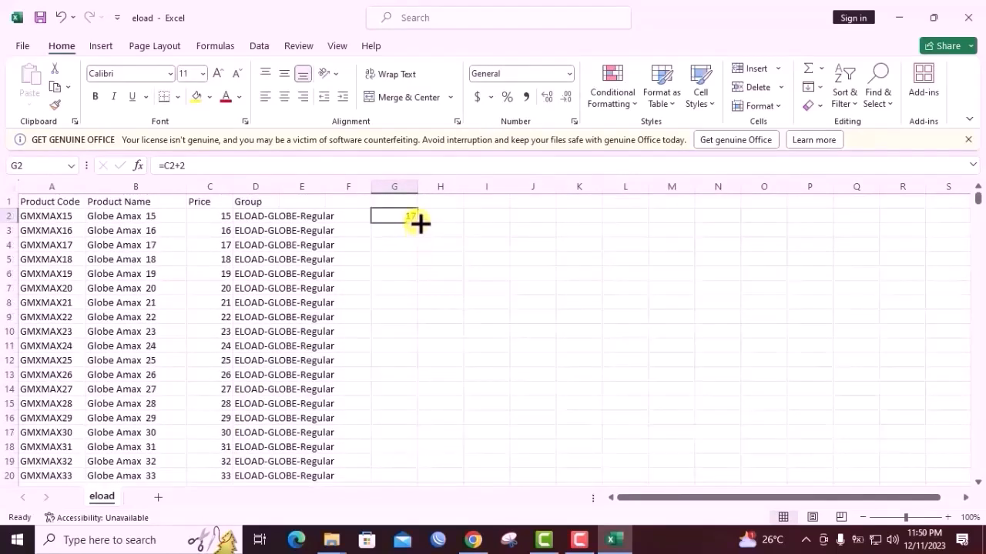
left_click_drag(418, 222, 419, 222)
left_click_drag(418, 224, 418, 223)
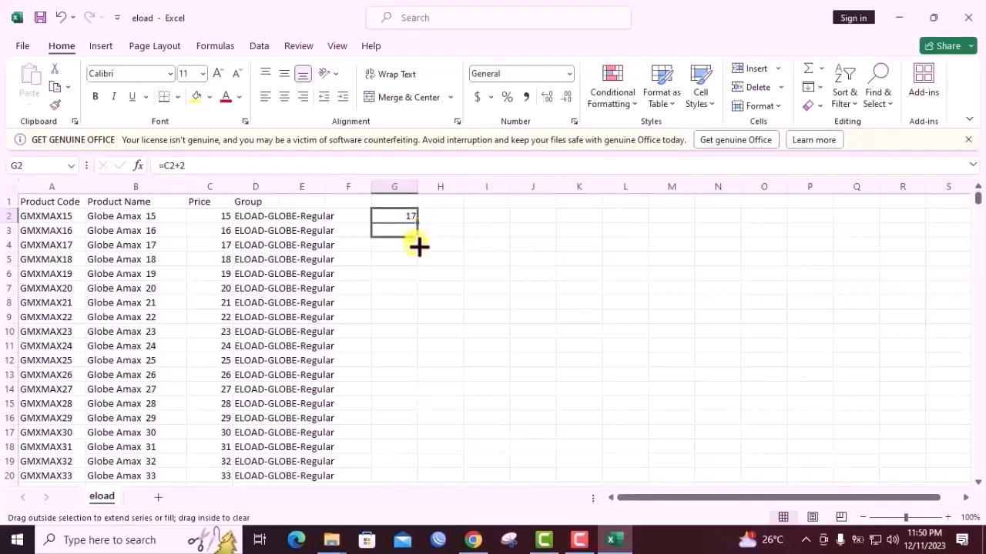
left_click_drag(418, 246, 418, 423)
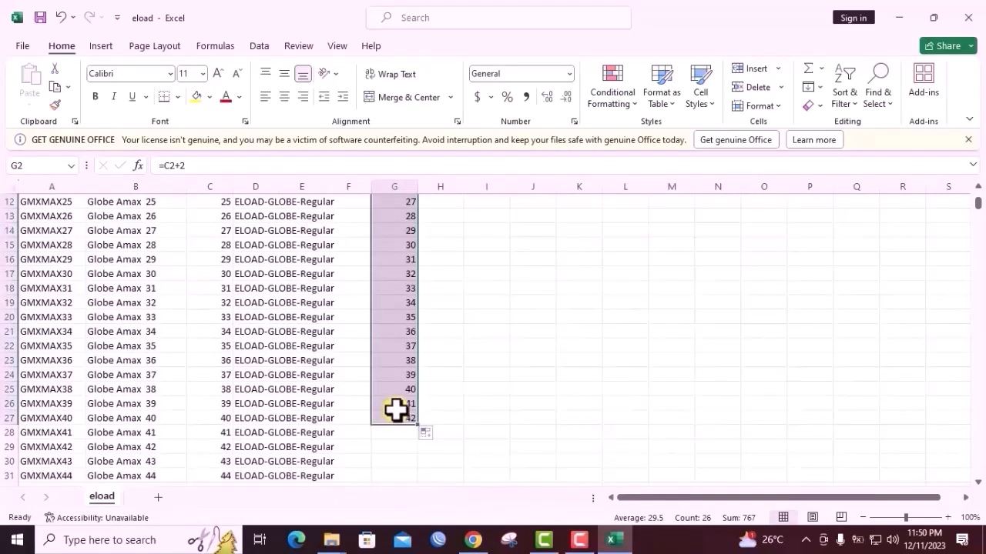
Compare the marked-up values in column G with the original prices in column C
scroll(395, 408, "up", 4)
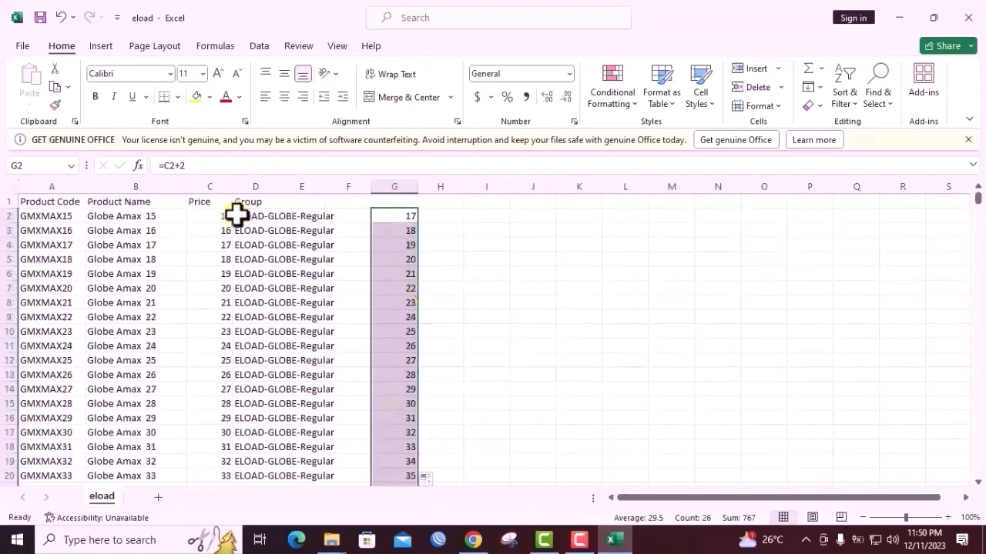
left_click(447, 266)
left_click_drag(410, 219, 411, 477)
left_click(409, 217)
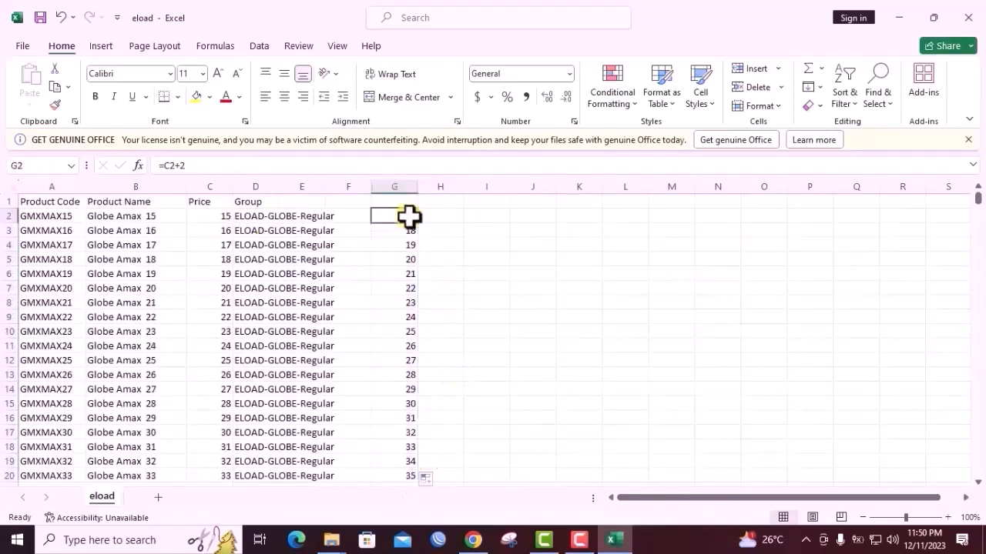
left_click(209, 217)
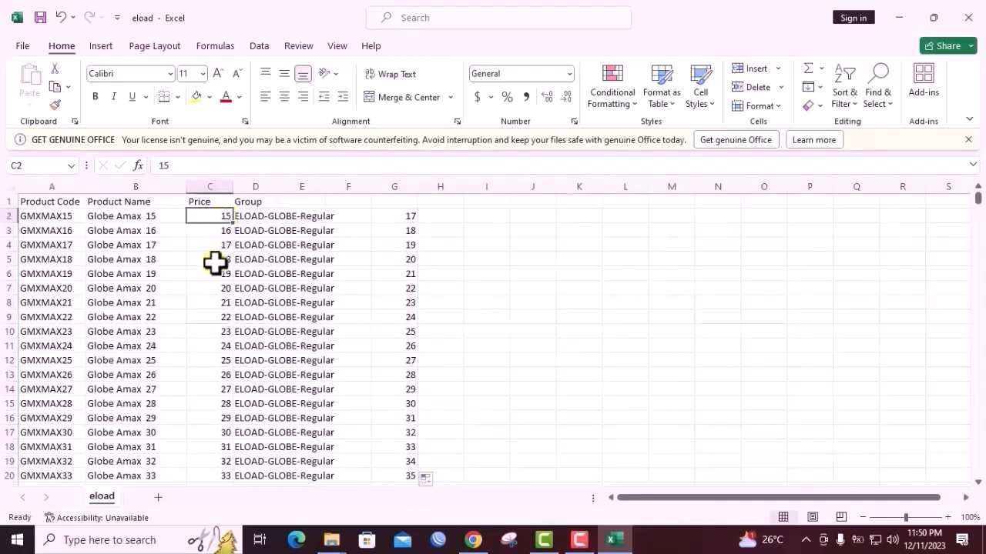
scroll(377, 339, "down", 2)
scroll(410, 344, "down", 2)
scroll(412, 344, "up", 4)
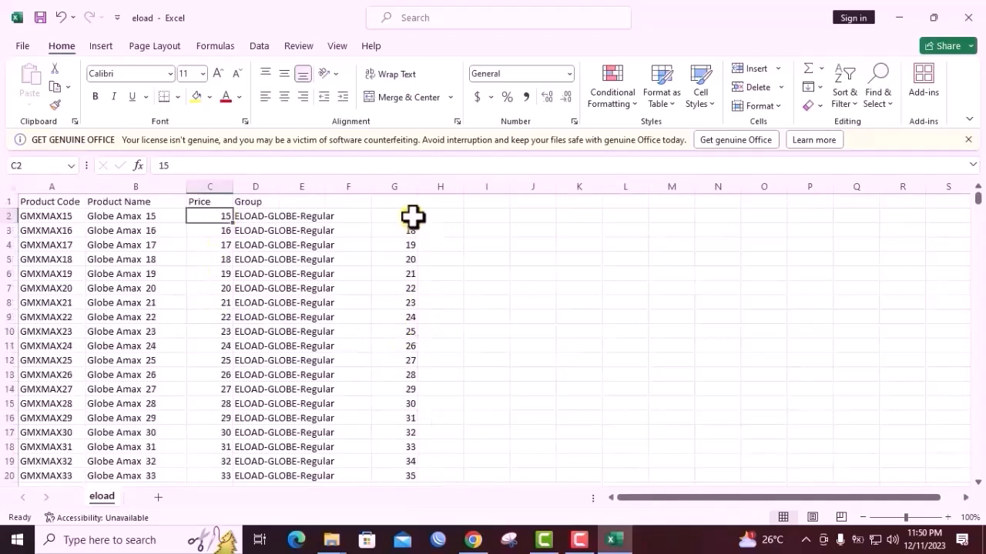
Select the marked-up values in G2 to G27 and copy them
left_click_drag(412, 218, 404, 465)
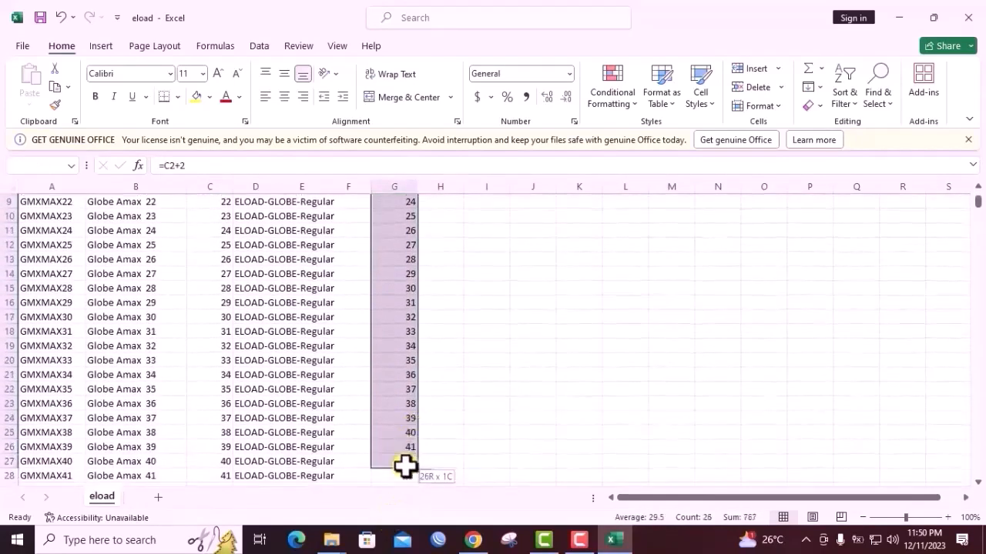
right_click(398, 323)
left_click(443, 171)
scroll(331, 254, "up", 3)
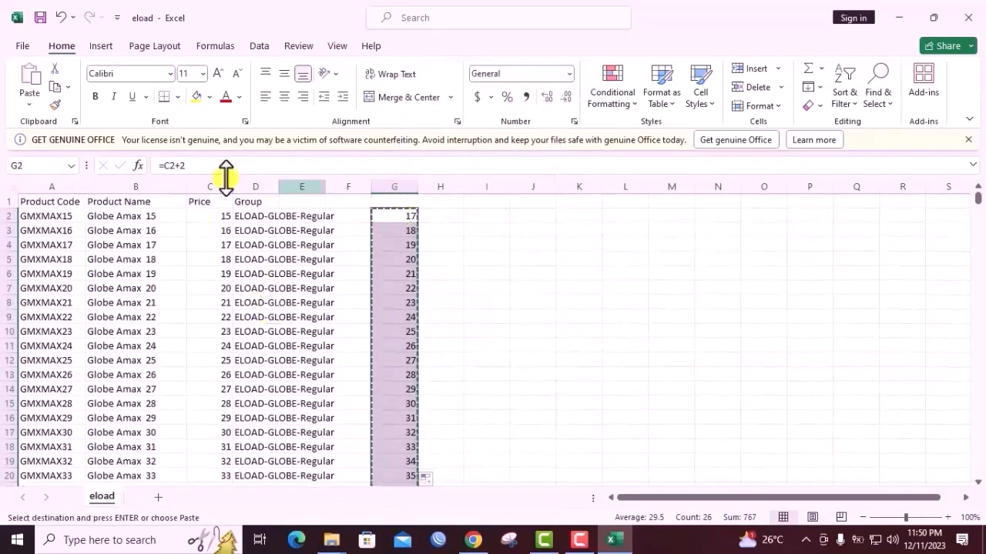
left_click_drag(211, 169, 148, 174)
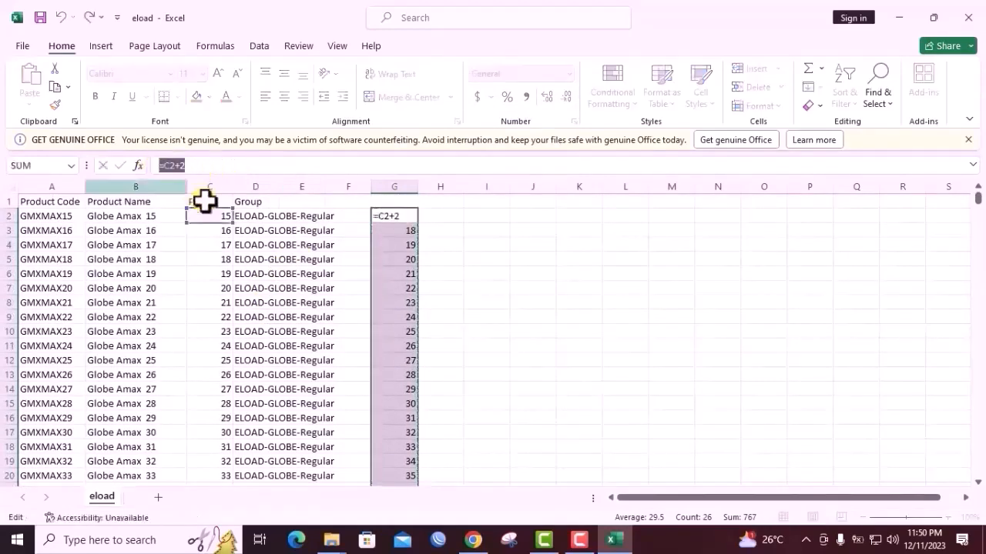
left_click_drag(216, 216, 225, 348)
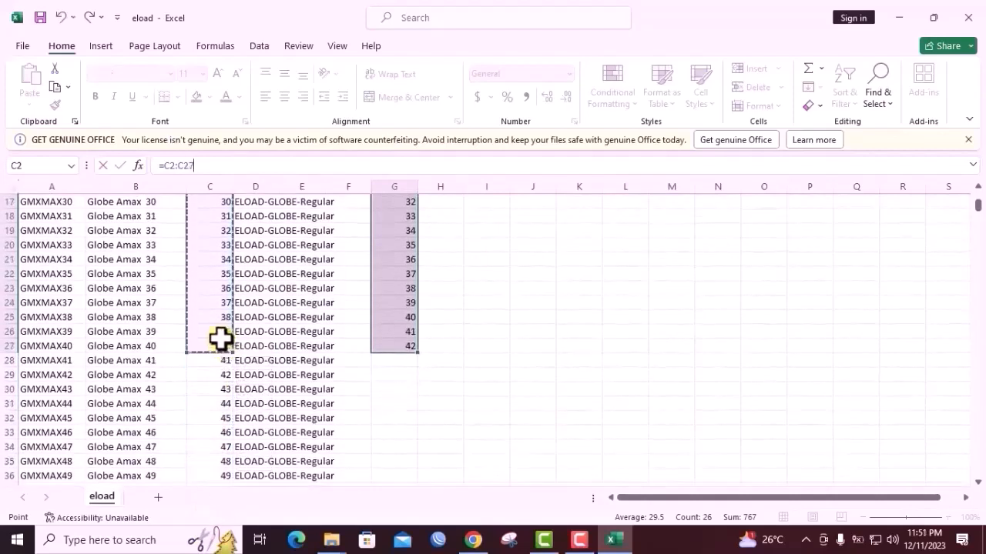
left_click(223, 348)
left_click(484, 344)
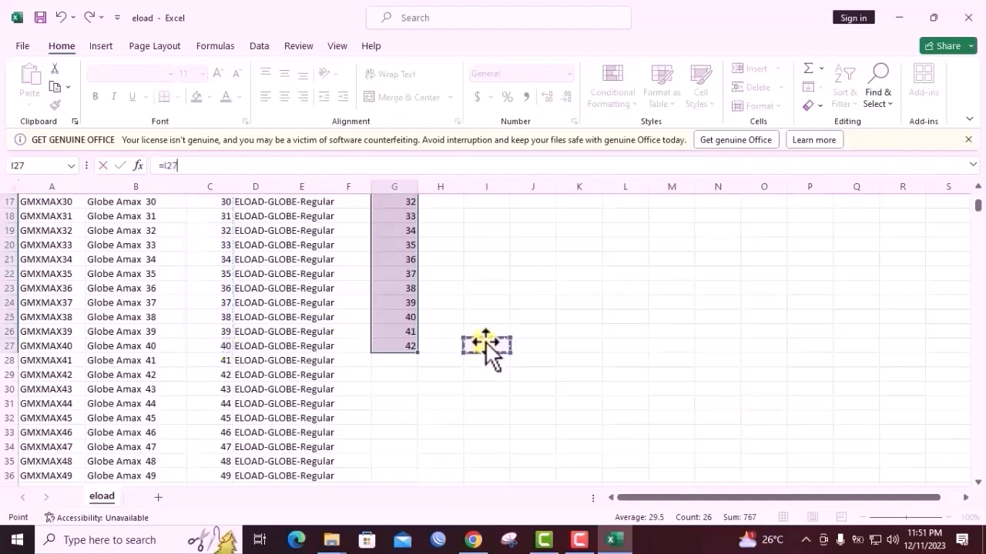
scroll(484, 345, "up", 5)
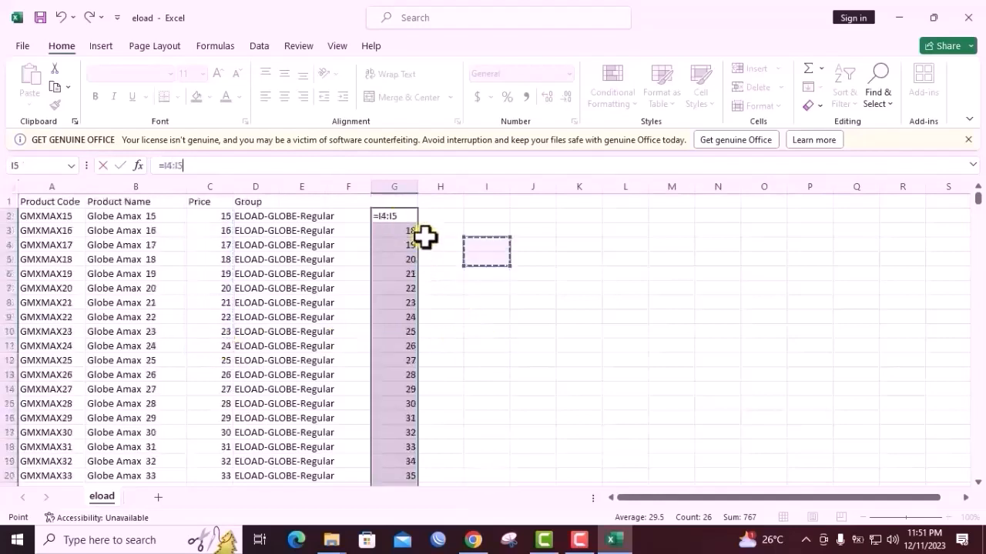
left_click(392, 204)
key("Escape")
Copy the calculated cells G2 to G27 to the clipboard
key("ctrl+c")
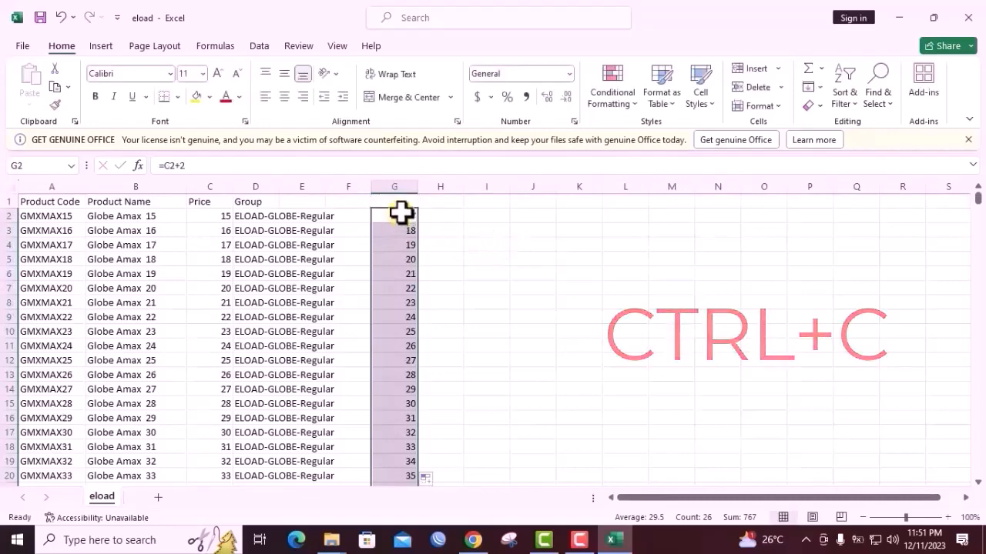
left_click_drag(399, 213, 401, 458)
key("ctrl+c")
scroll(377, 365, "up", 3)
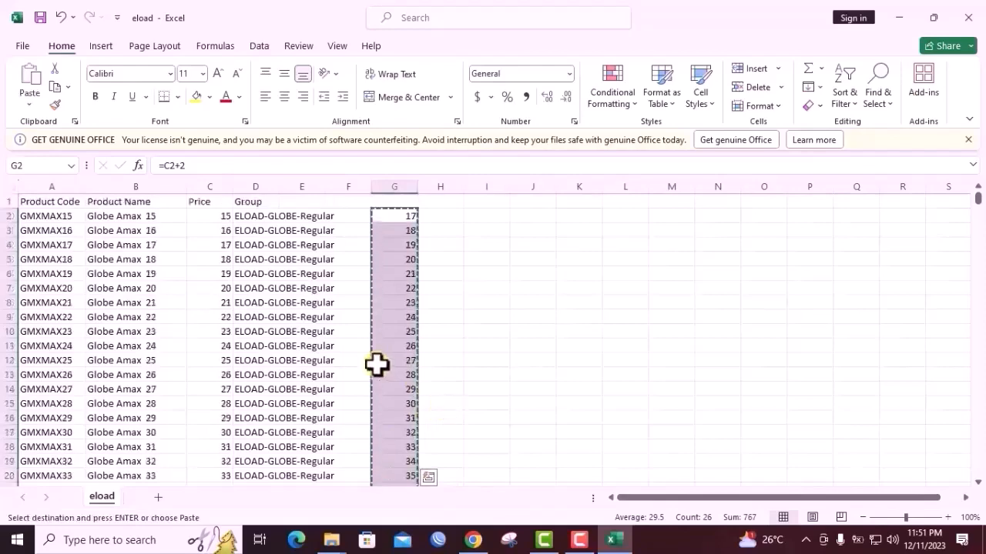
Try to paste the copied cells over the Price range C2 to C27, and undo the paste
left_click_drag(218, 221, 269, 283)
scroll(270, 283, "down", 4)
scroll(265, 289, "up", 7)
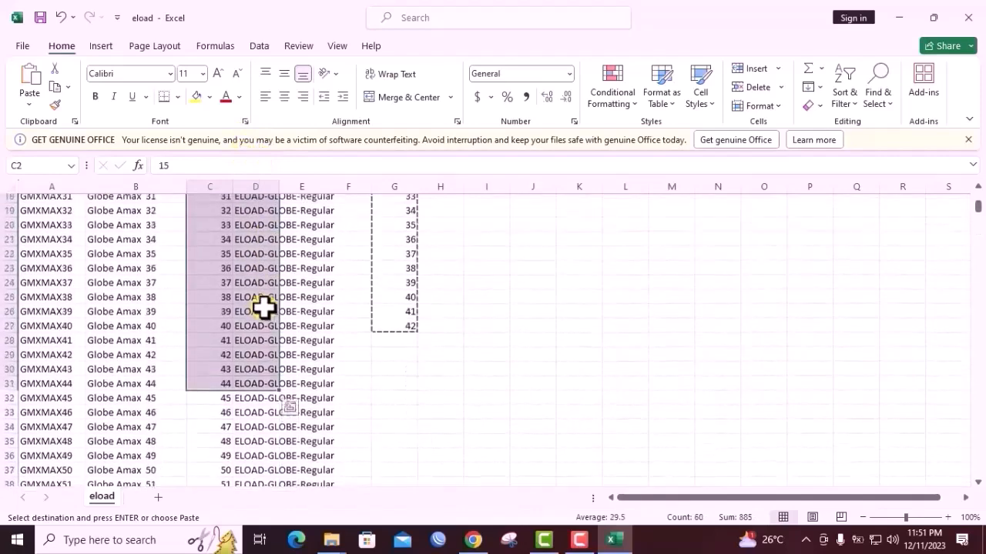
left_click_drag(214, 221, 223, 372)
key("ctrl+v")
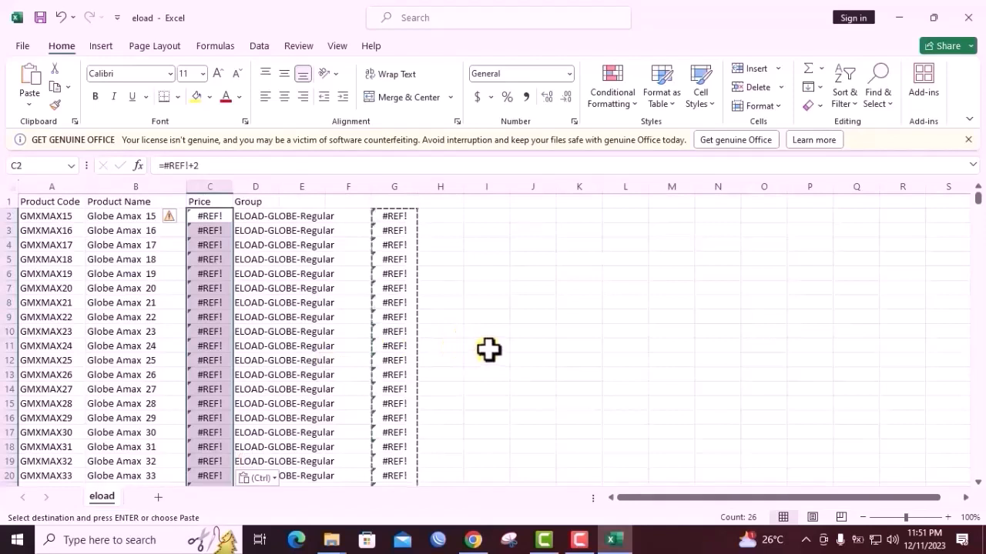
key("ctrl+z")
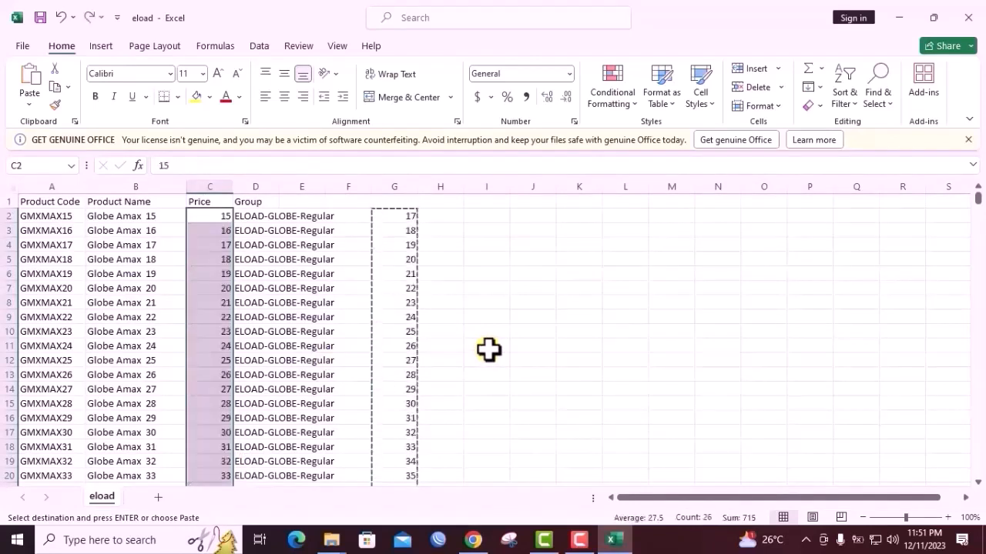
left_click(487, 318)
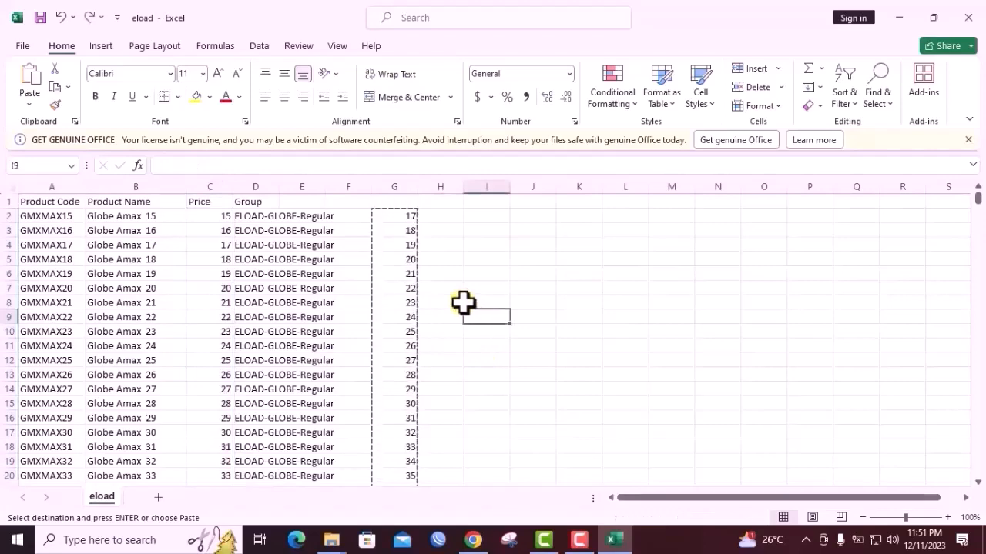
Select the calculated cells G2 to G27 and paste the copied values as plain text into a new Notepad document
left_click_drag(409, 214, 399, 460)
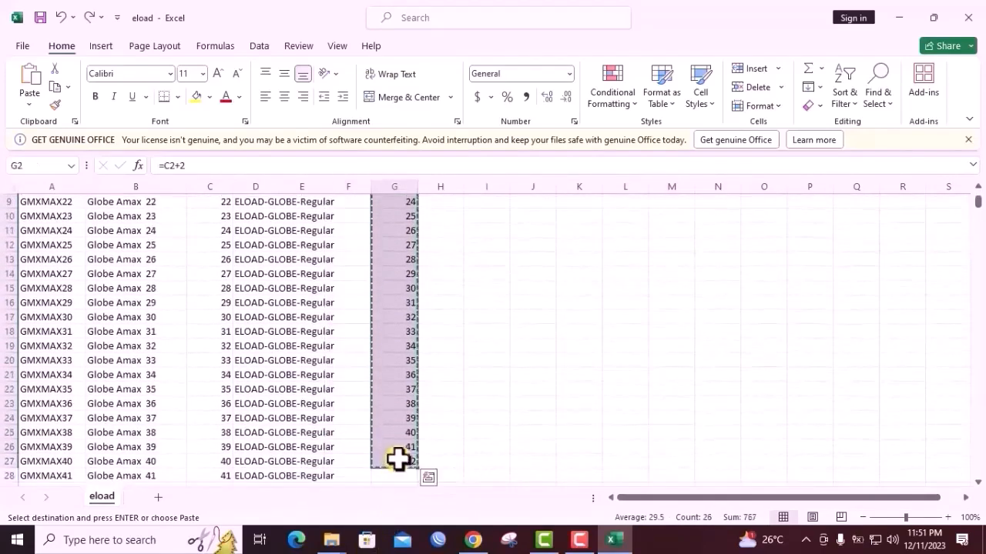
left_click(131, 539)
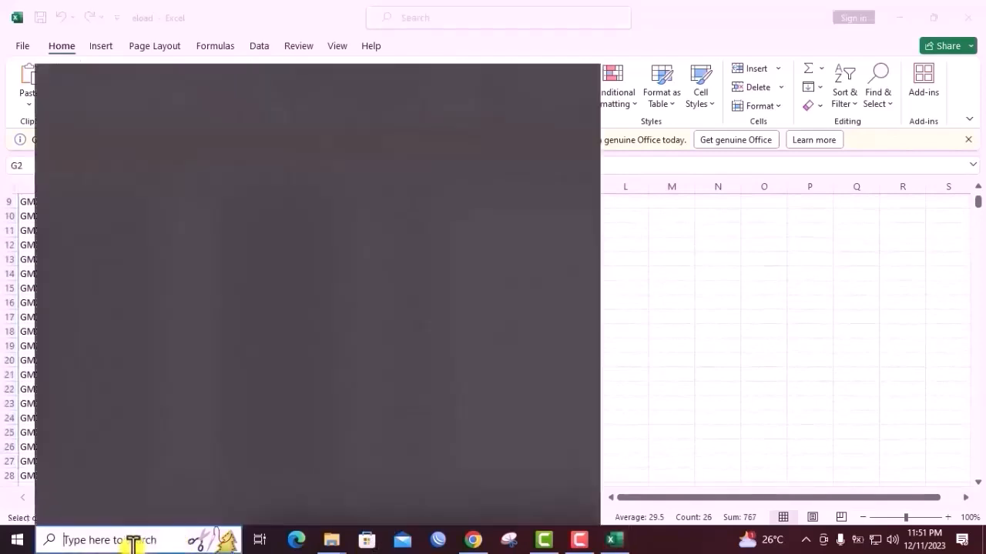
type("nt")
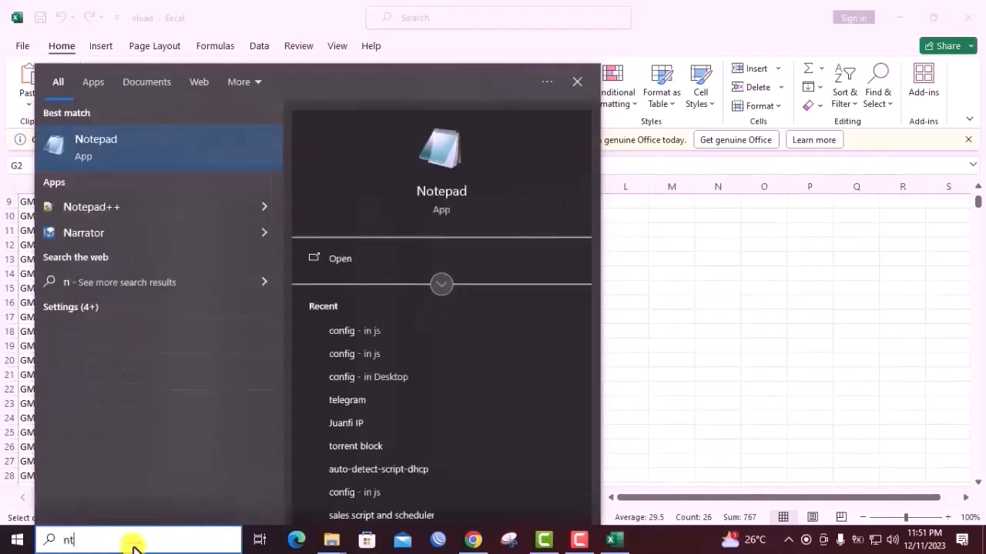
type("otepad")
key("Return")
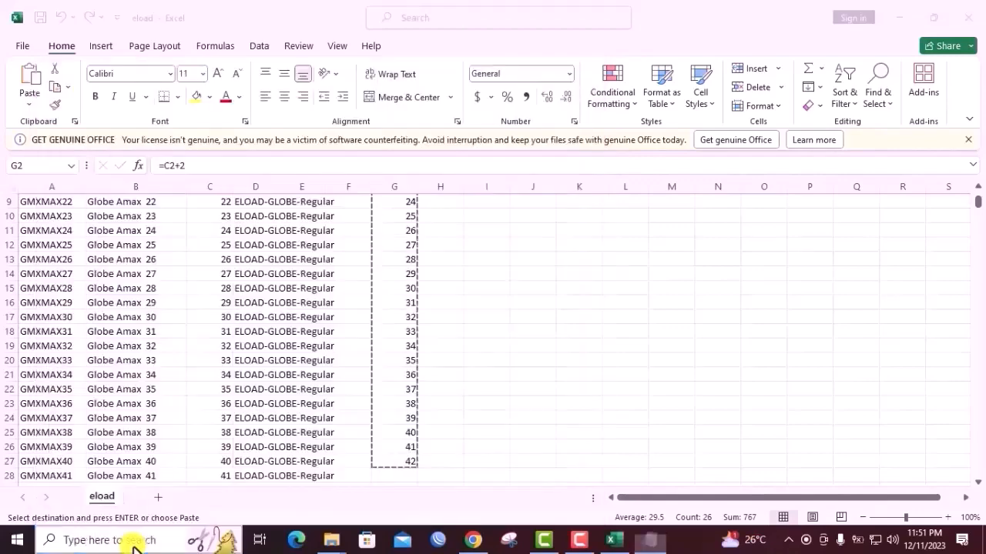
key("ctrl+v")
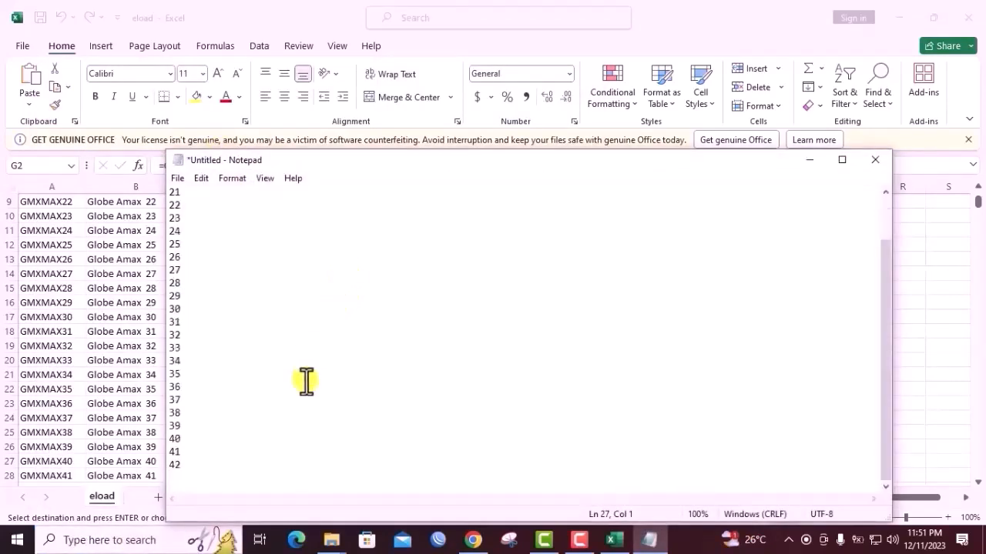
Select the full list of plain values from 17 to 42 in the Notepad document and copy it
left_click_drag(339, 159, 601, 112)
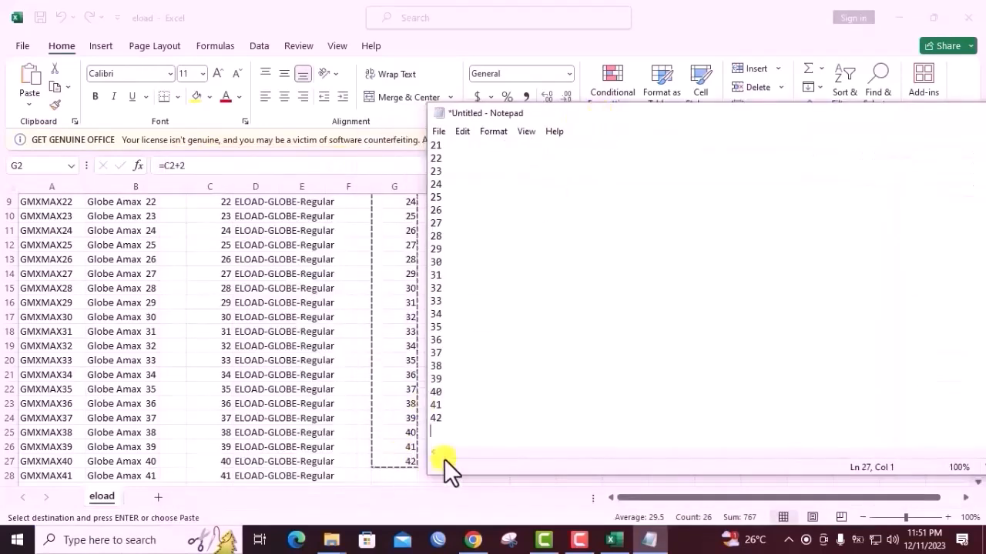
scroll(477, 283, "up", 2)
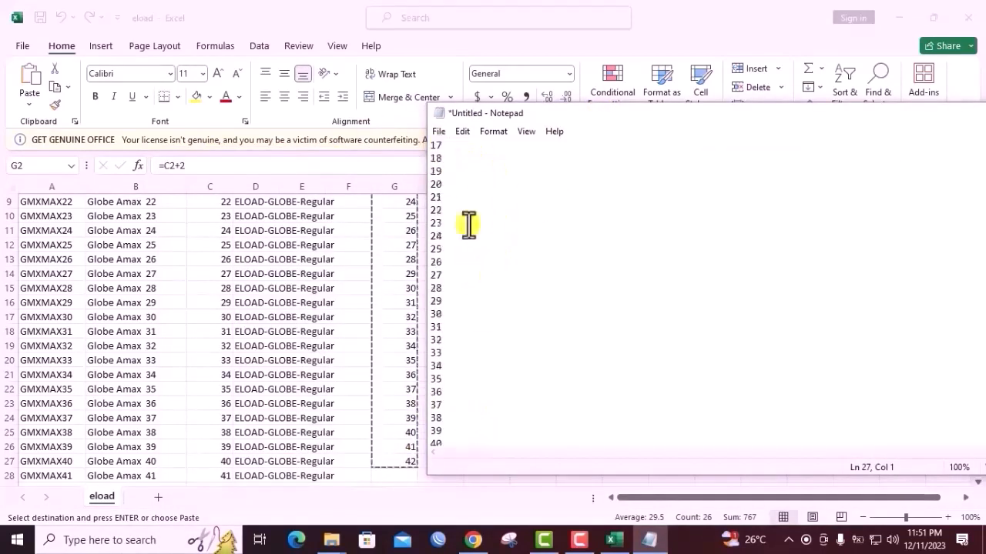
left_click_drag(431, 145, 465, 408)
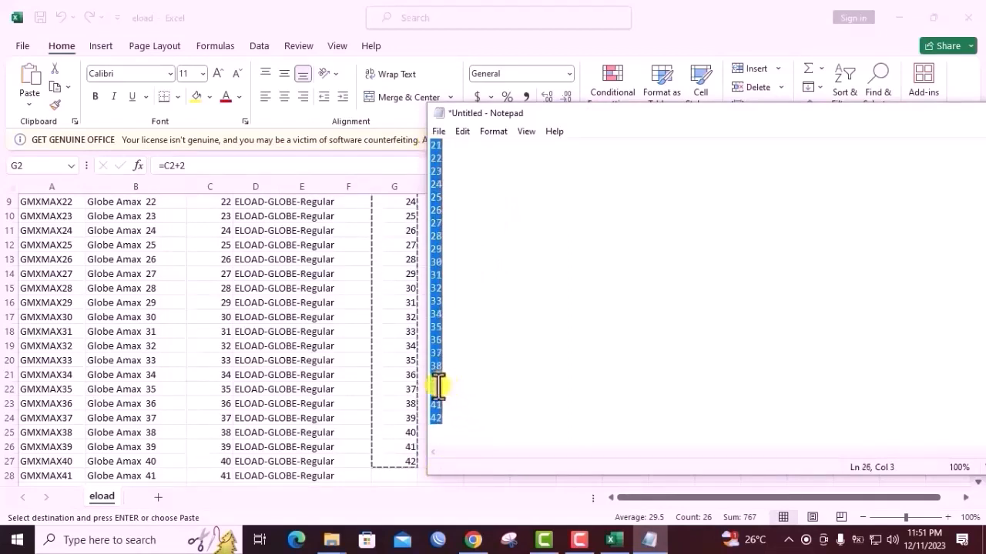
key("ctrl+c")
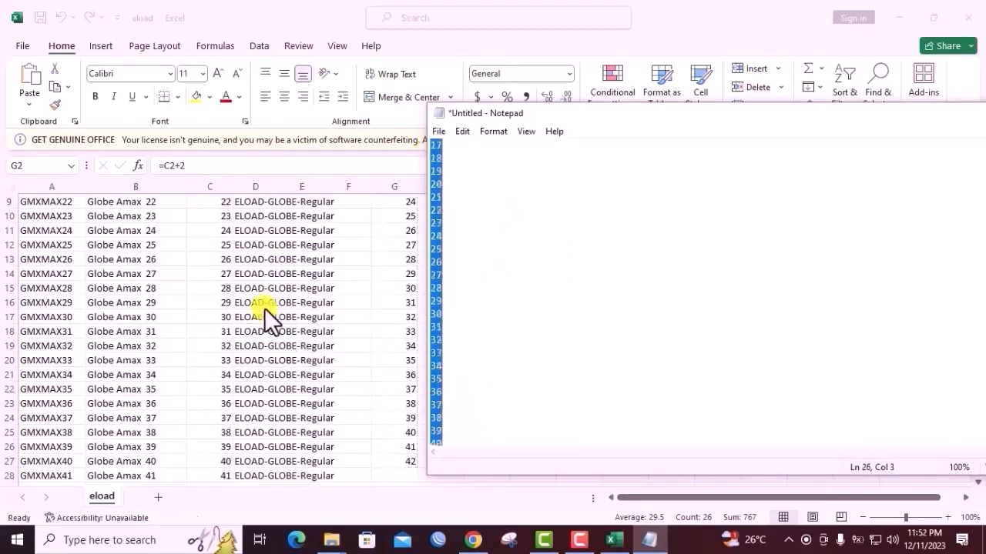
Switch back to the eload workbook in Excel and select the first price cell, C2
scroll(263, 305, "up", 3)
left_click(225, 247)
left_click(221, 220)
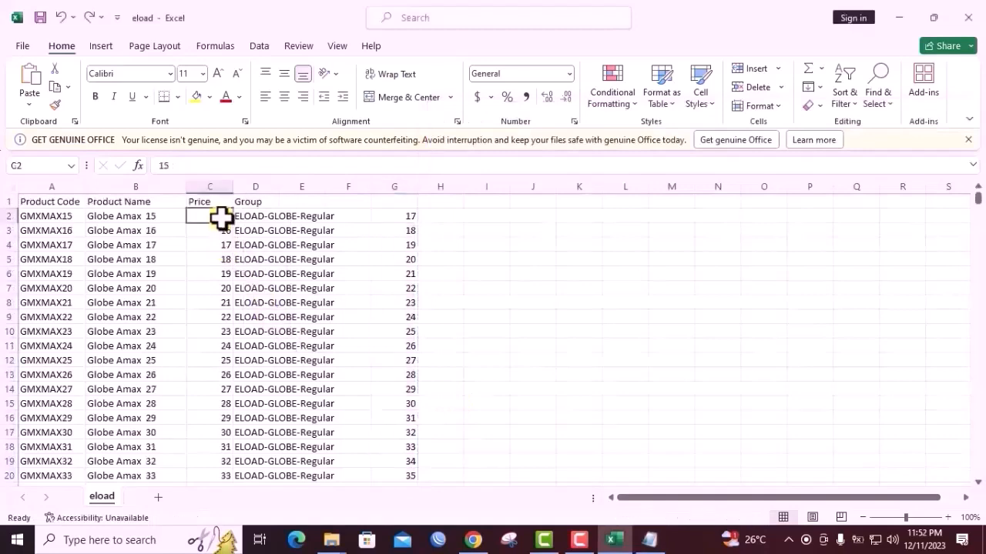
left_click_drag(218, 217, 225, 316)
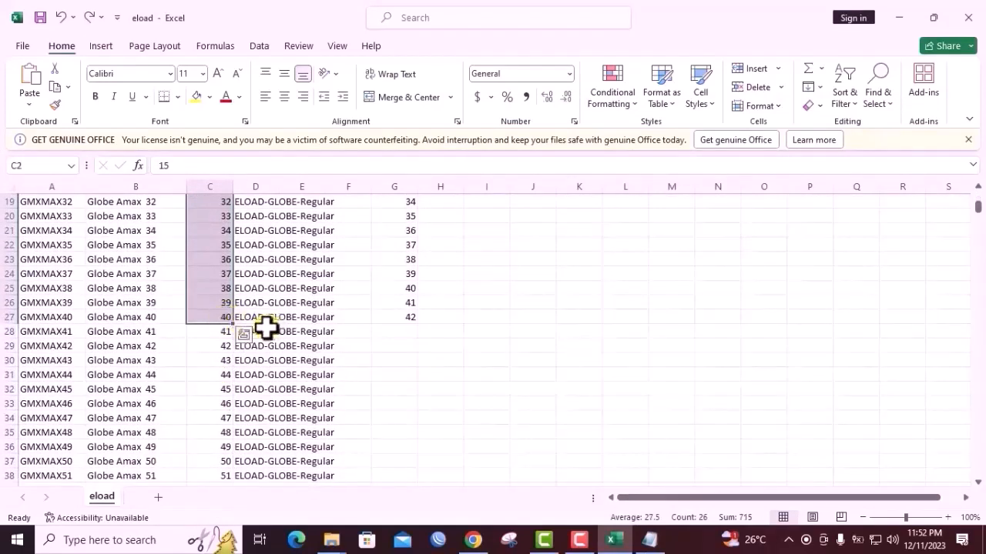
left_click(243, 334)
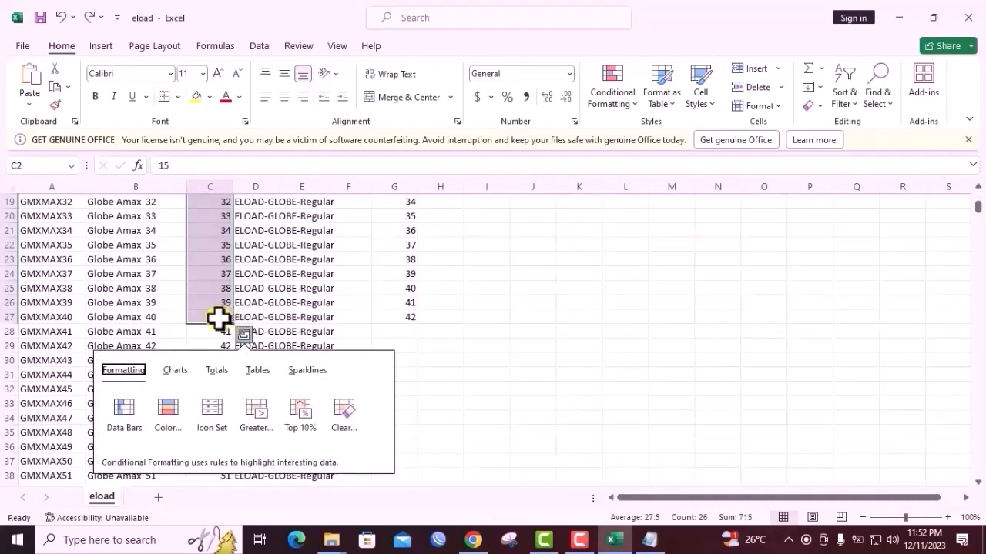
left_click(221, 316)
scroll(227, 314, "up", 6)
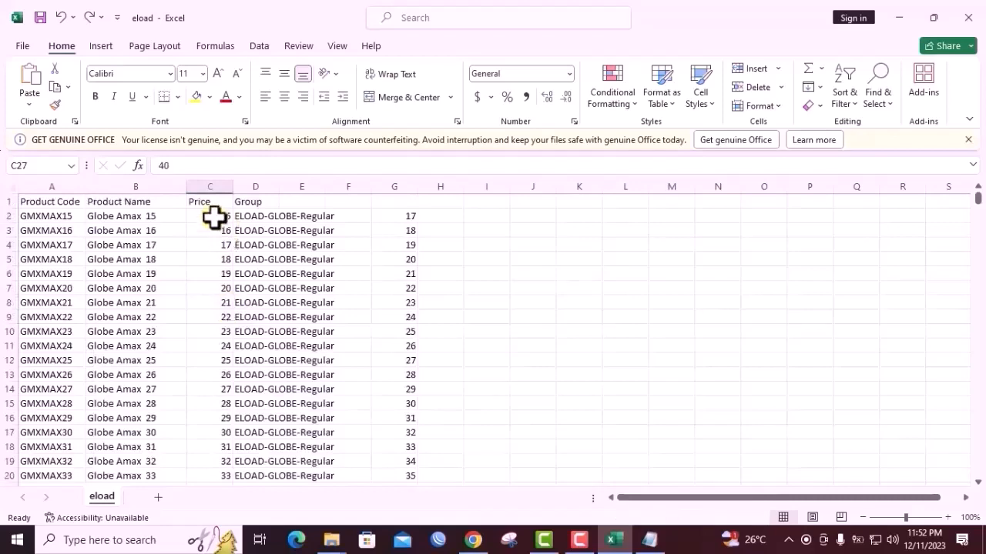
Paste the copied plain values over the prices in C2 to C27
left_click_drag(214, 217, 224, 446)
key("ctrl+v")
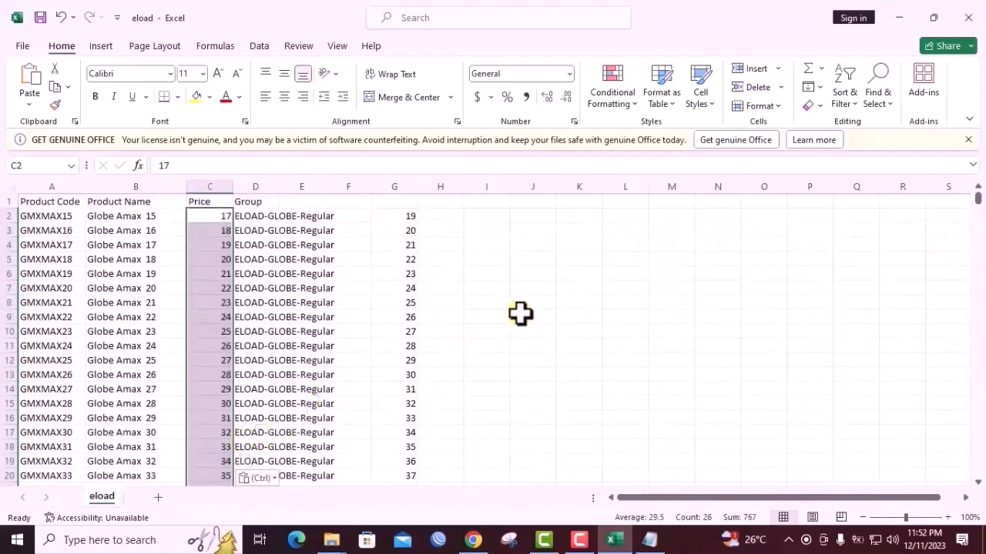
left_click(499, 302)
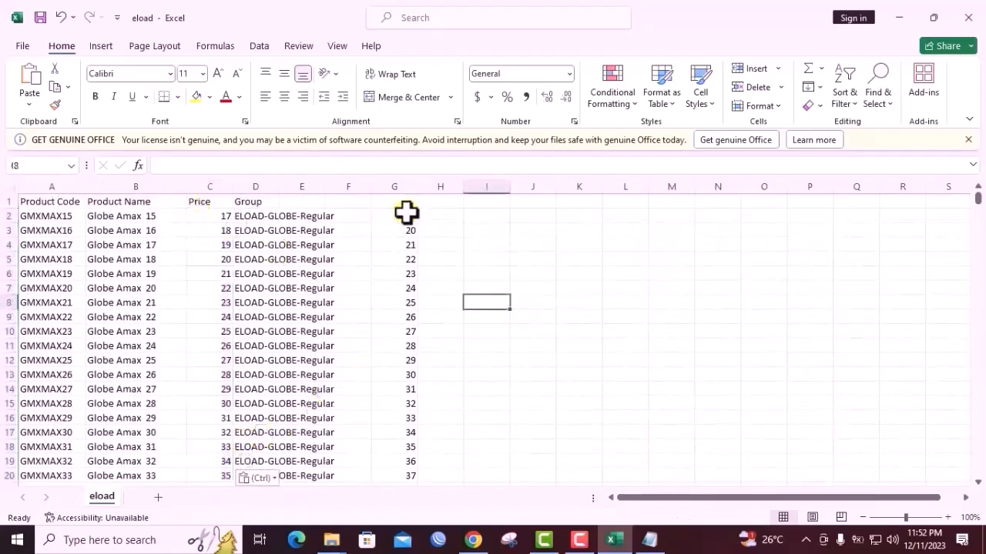
Delete the helper formulas in G2 to G27 and look over the Price column
left_click_drag(405, 214, 402, 430)
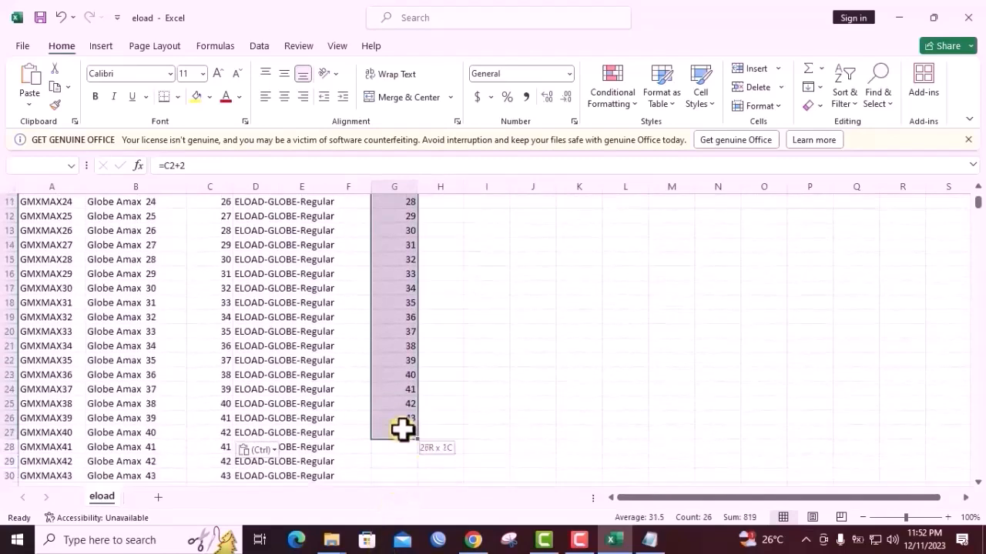
key("Delete")
scroll(403, 429, "up", 4)
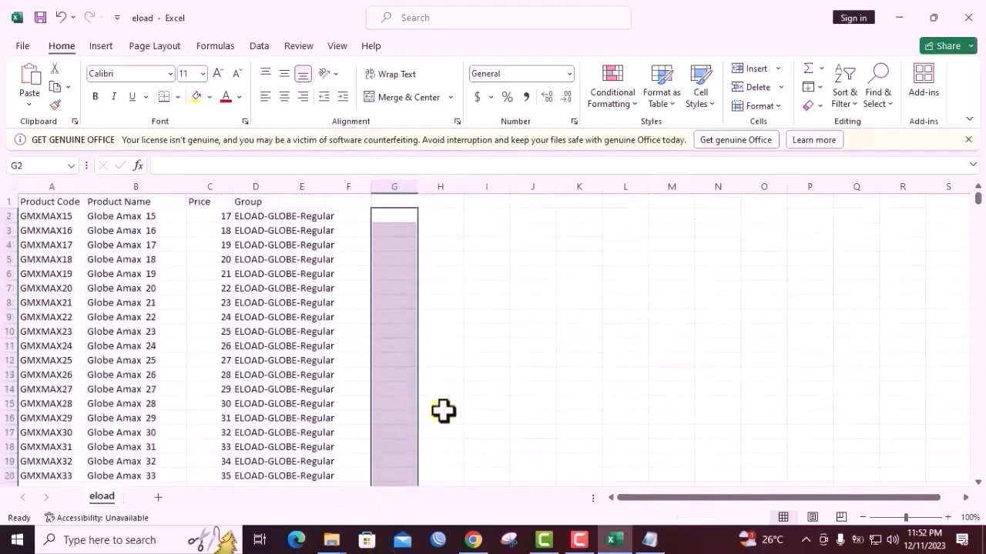
left_click(537, 383)
scroll(538, 382, "down", 3)
scroll(290, 352, "down", 7)
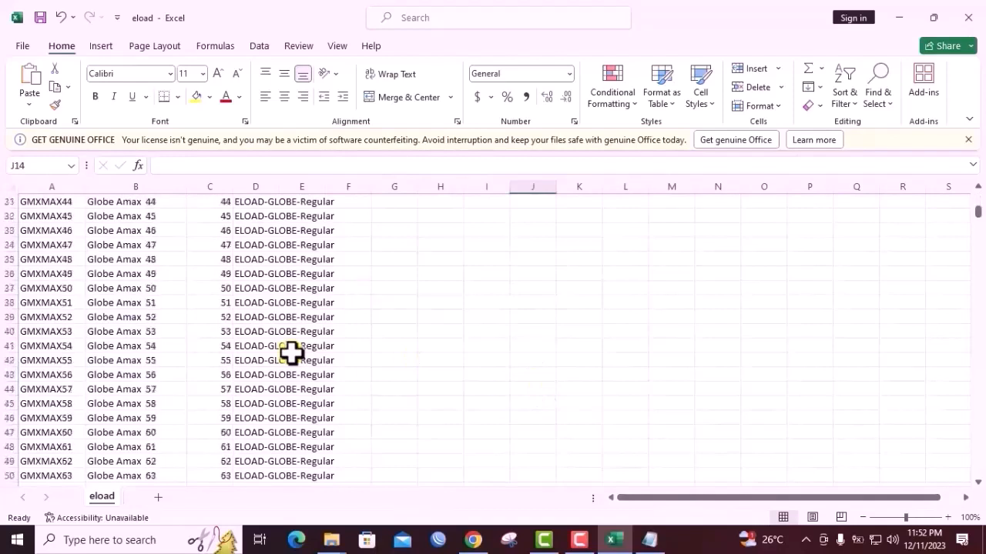
scroll(354, 356, "up", 10)
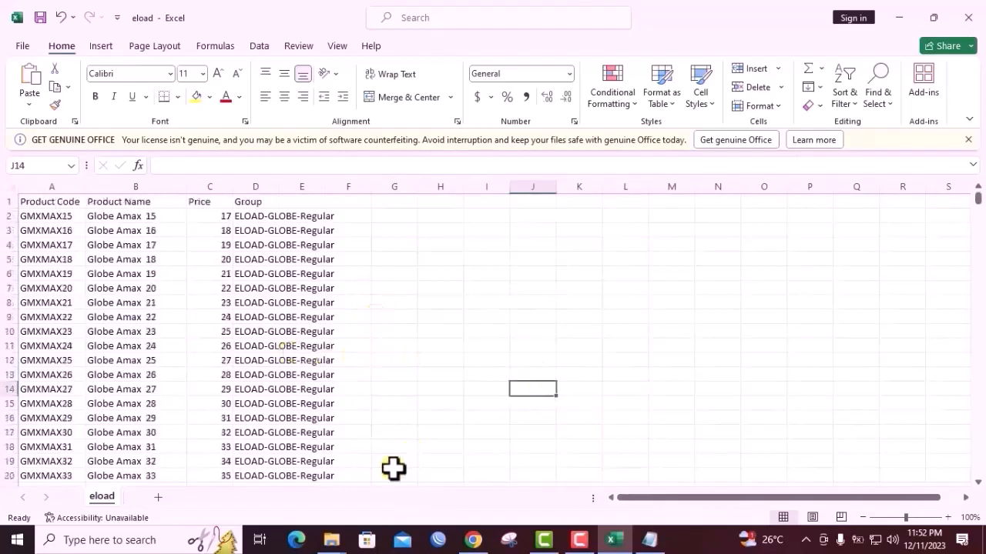
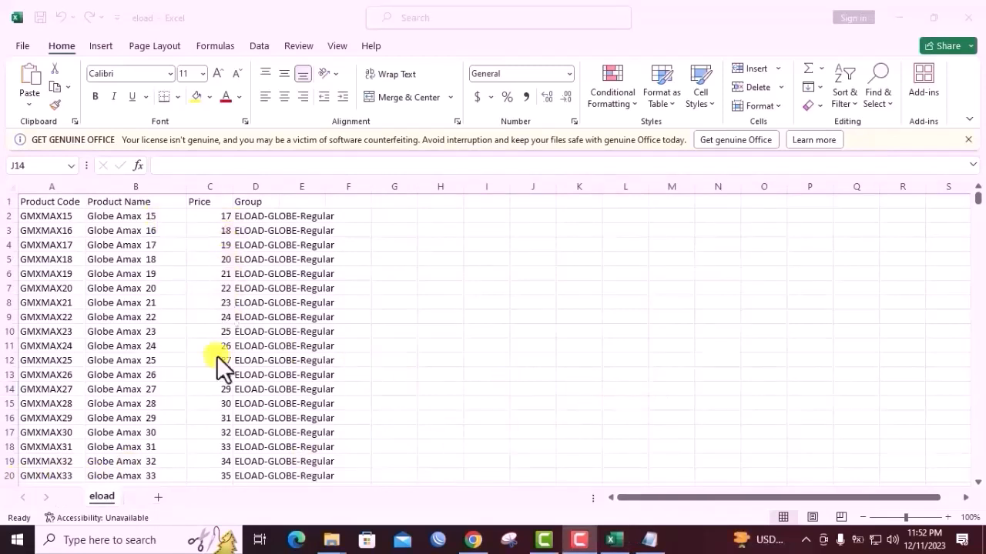
Check the Price column down to the Globe Amax 100 row and locate where the marked-up prices end
scroll(231, 362, "down", 5)
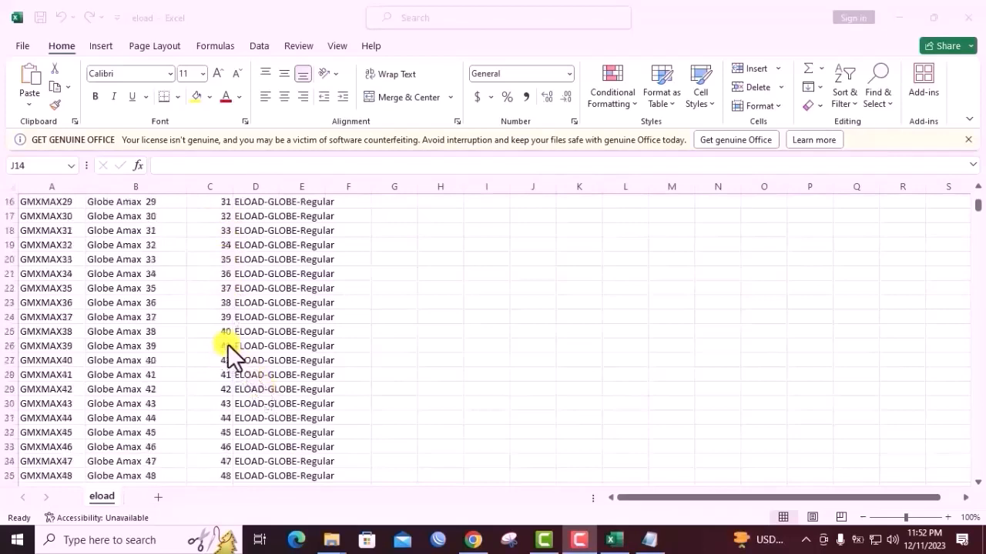
scroll(235, 351, "down", 7)
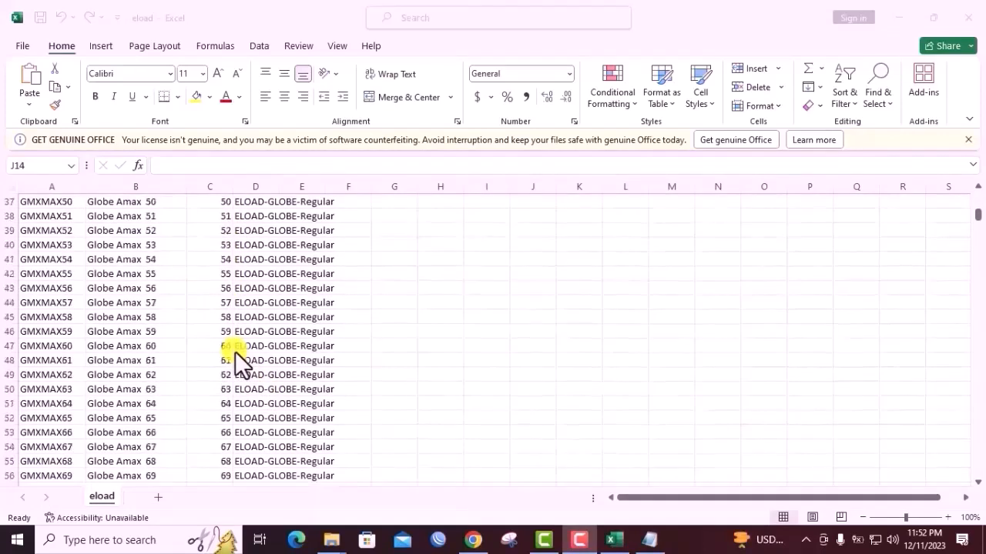
scroll(234, 351, "down", 7)
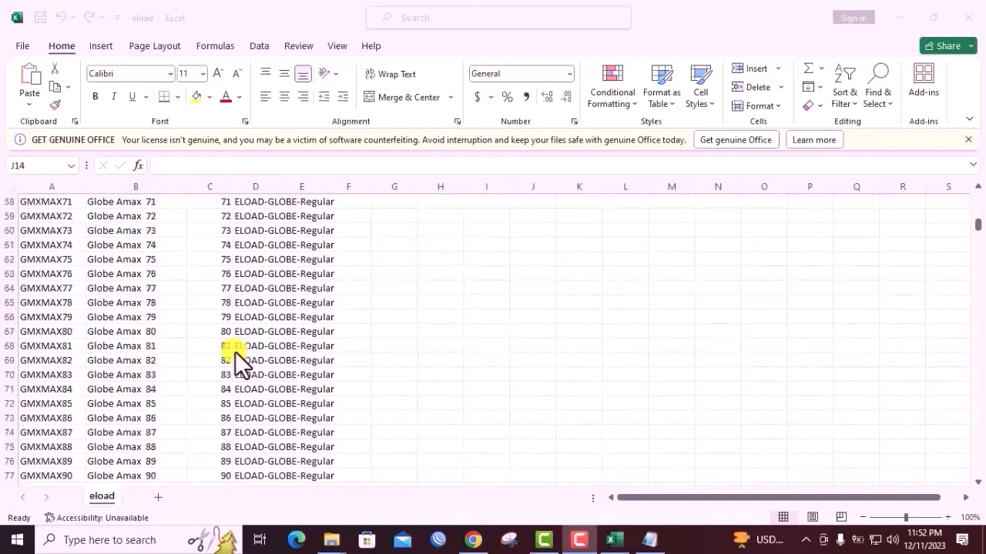
scroll(235, 351, "down", 5)
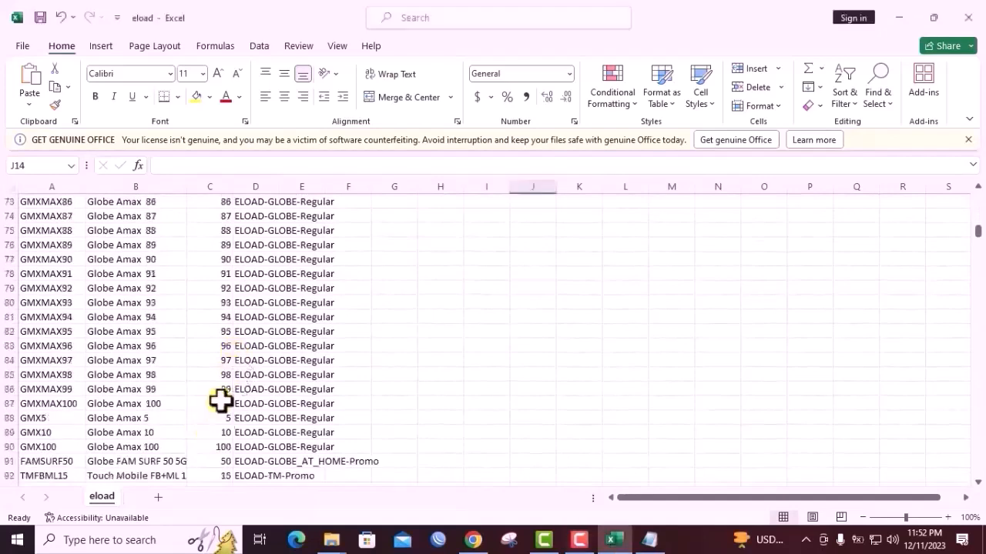
left_click(227, 402)
scroll(267, 391, "up", 4)
scroll(267, 391, "up", 14)
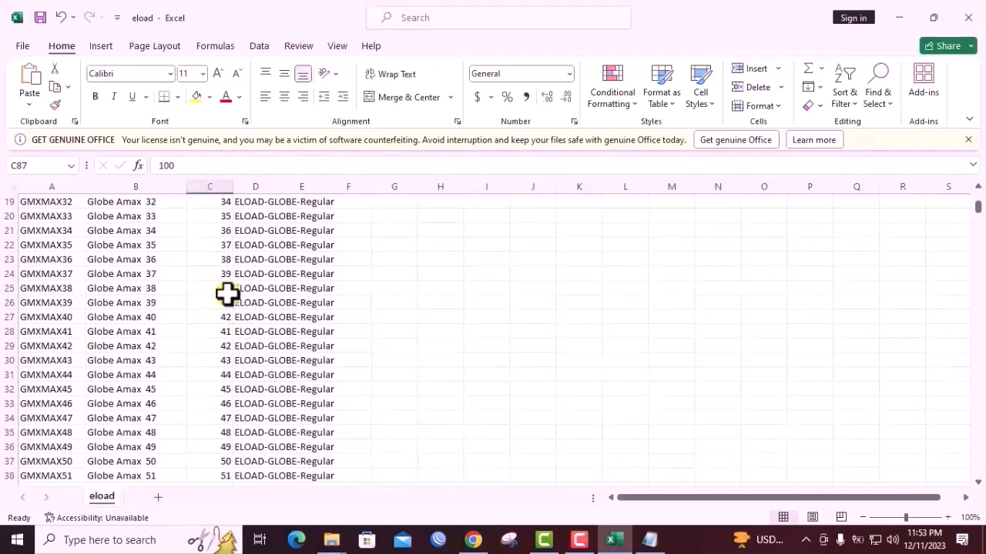
scroll(271, 332, "down", 2)
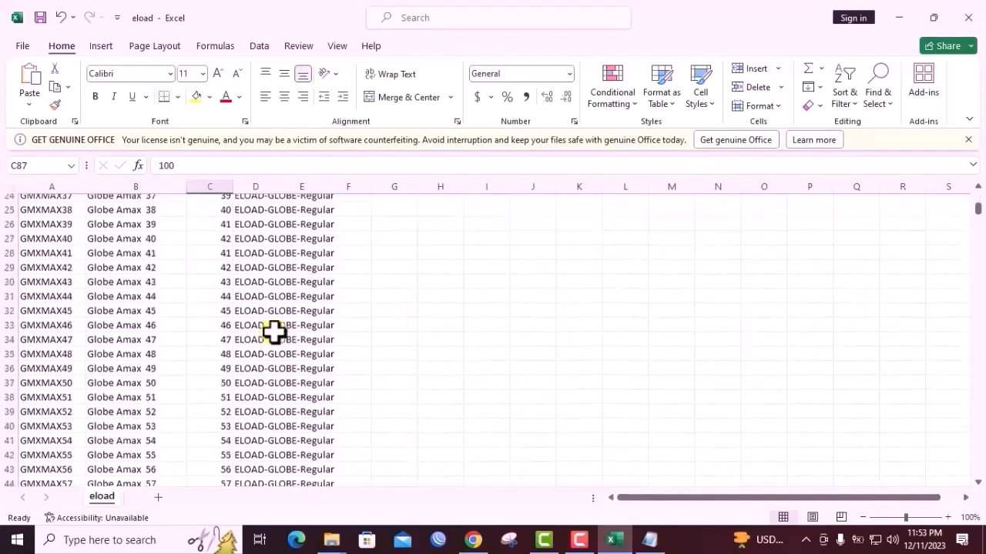
scroll(271, 331, "up", 2)
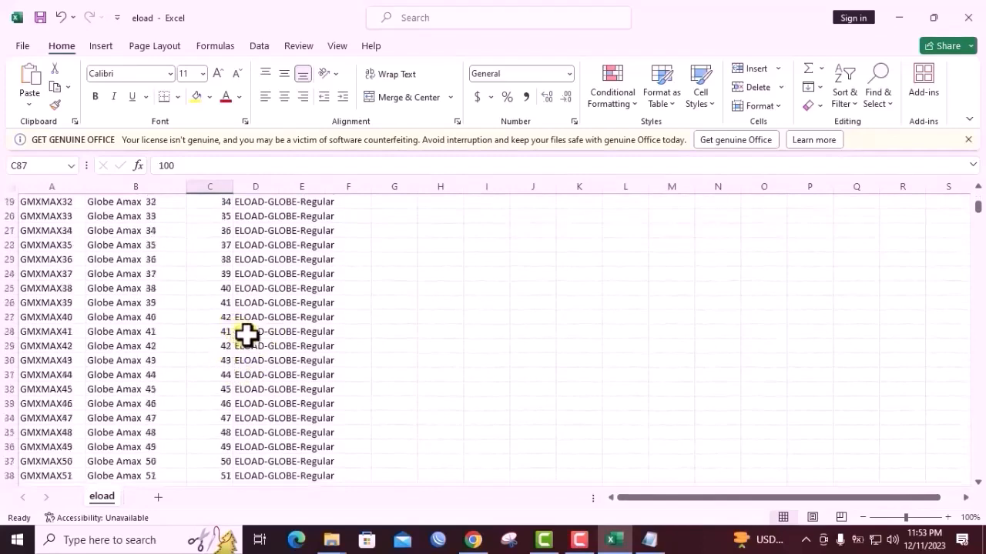
scroll(246, 334, "up", 1)
scroll(246, 335, "up", 1)
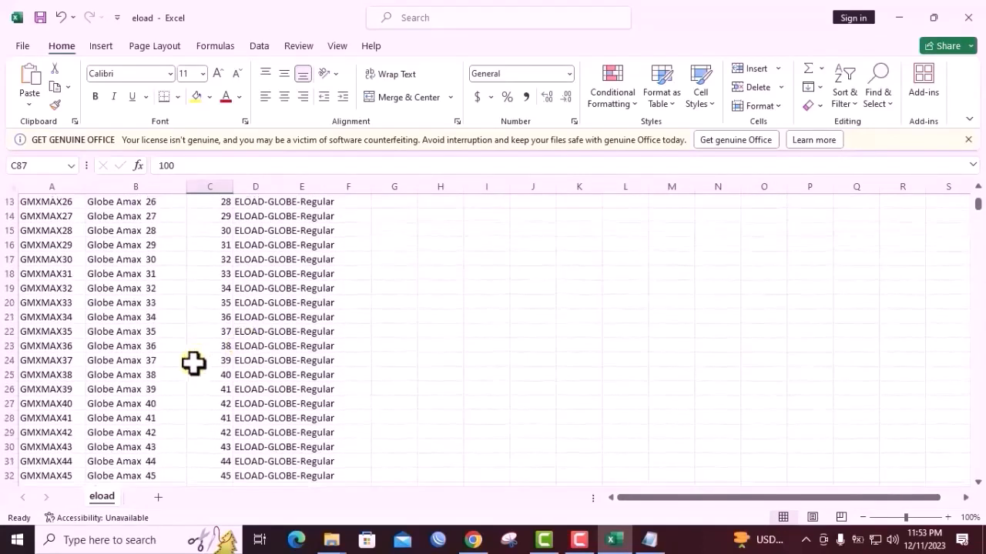
left_click(225, 404)
scroll(242, 401, "down", 1)
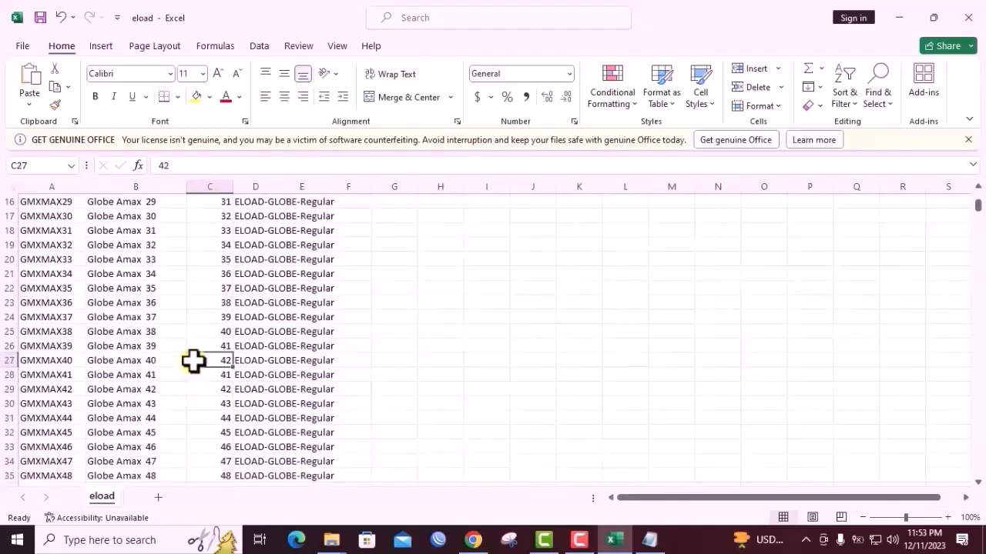
Enter the helper formula =C28+3 in G28 to add 3 to the Globe Amax 41 price
left_click(222, 375)
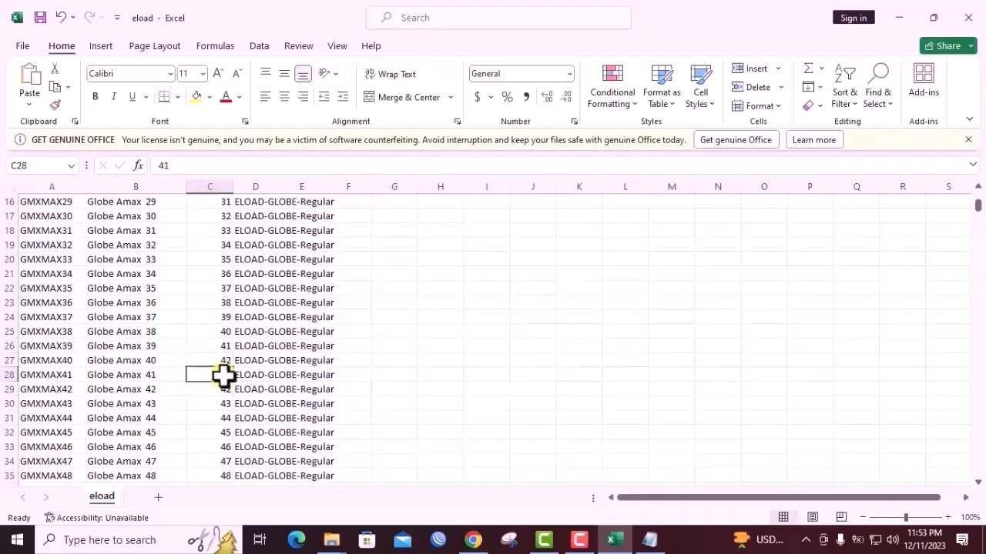
double_click(404, 375)
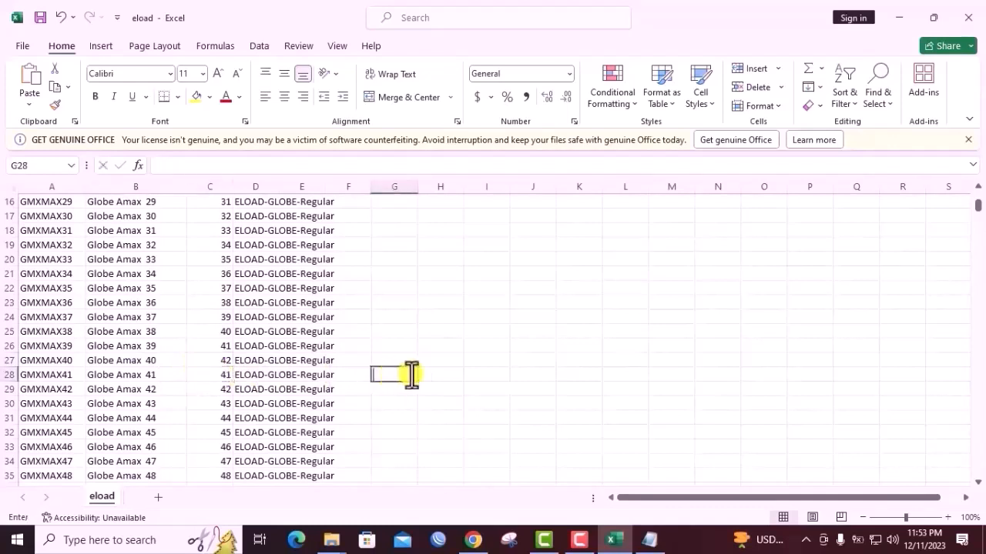
type("=")
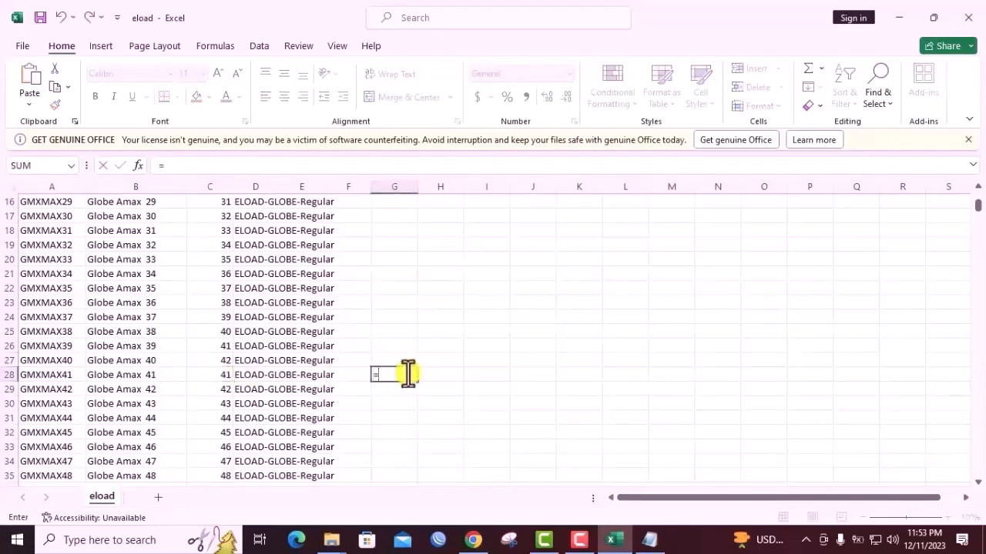
left_click(224, 376)
left_click(397, 375)
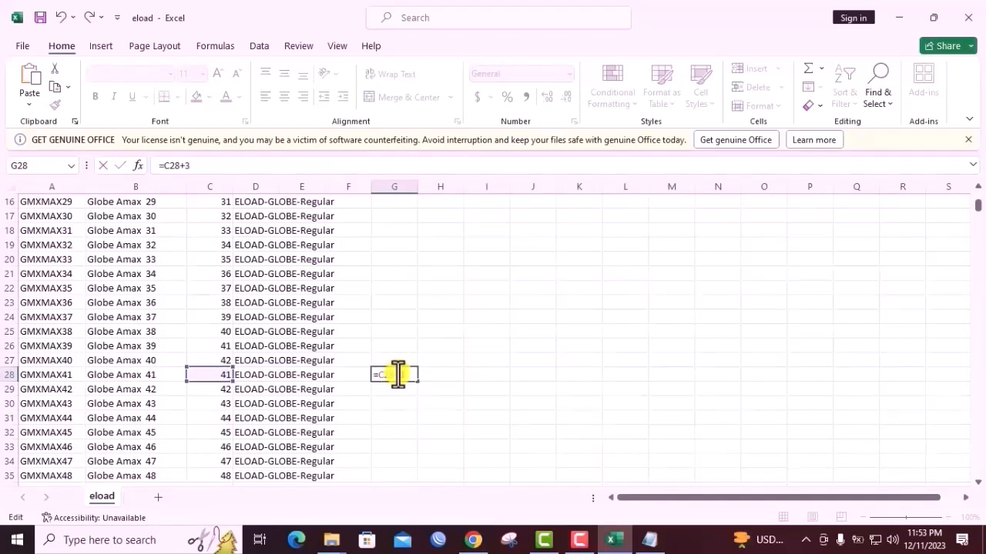
left_click(446, 375)
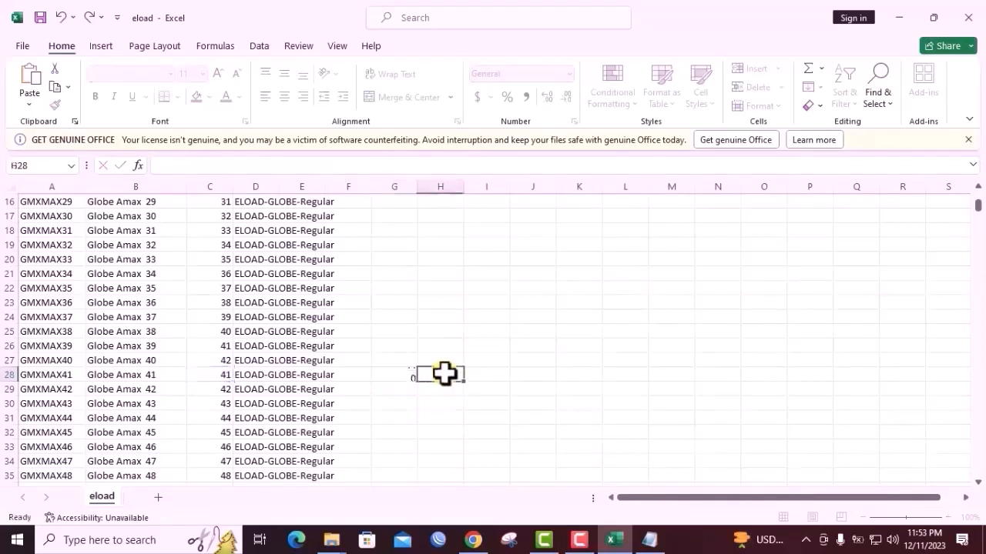
Fill the G28 formula down to G87, the Globe Amax 100 row
left_click(400, 374)
left_click(418, 381)
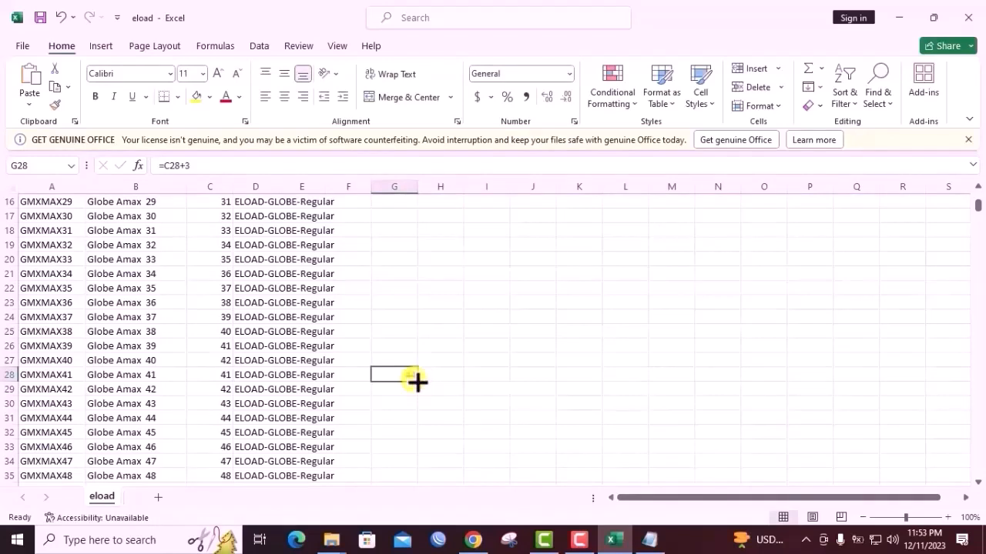
left_click_drag(417, 382, 418, 382)
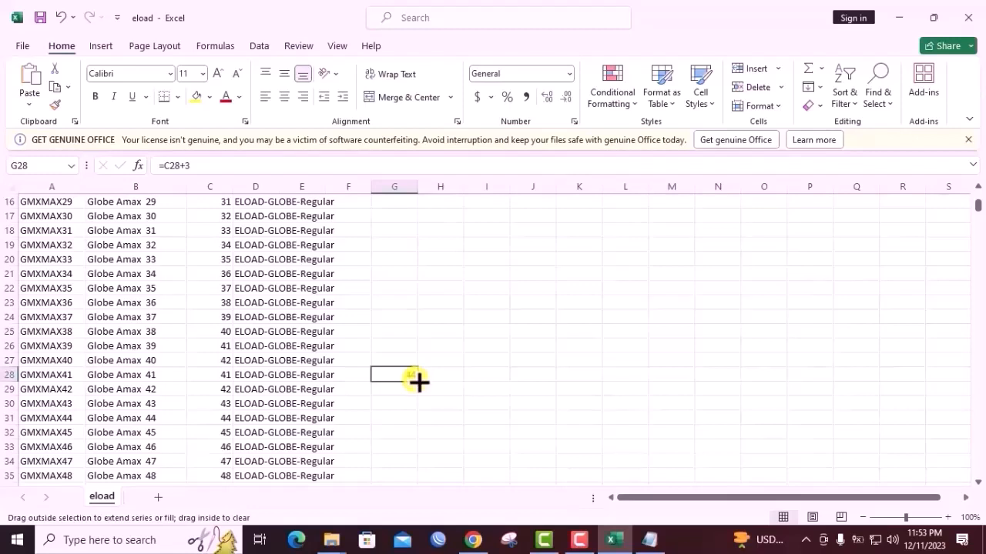
left_click_drag(419, 385, 411, 420)
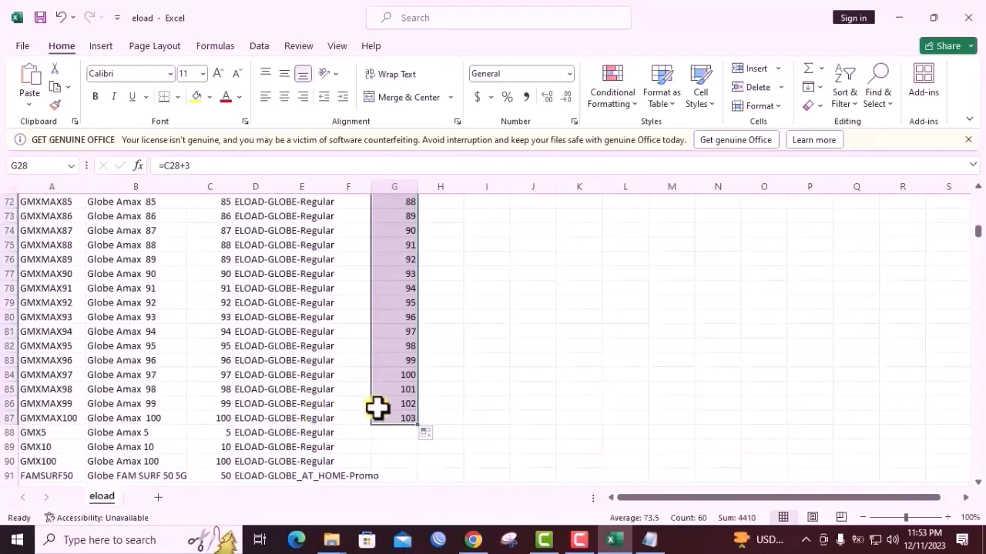
Copy the calculated prices in G28 to G87
scroll(397, 319, "up", 5)
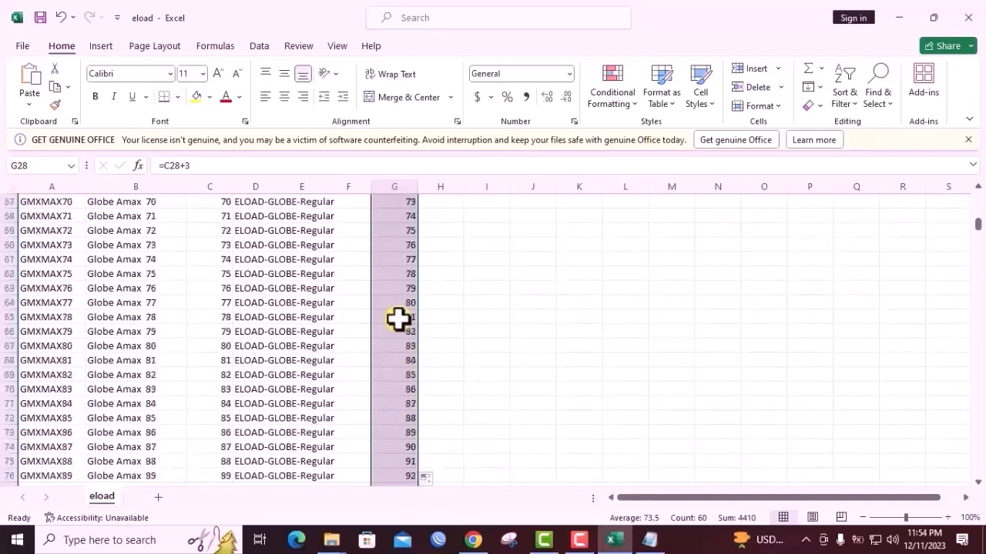
scroll(398, 319, "up", 11)
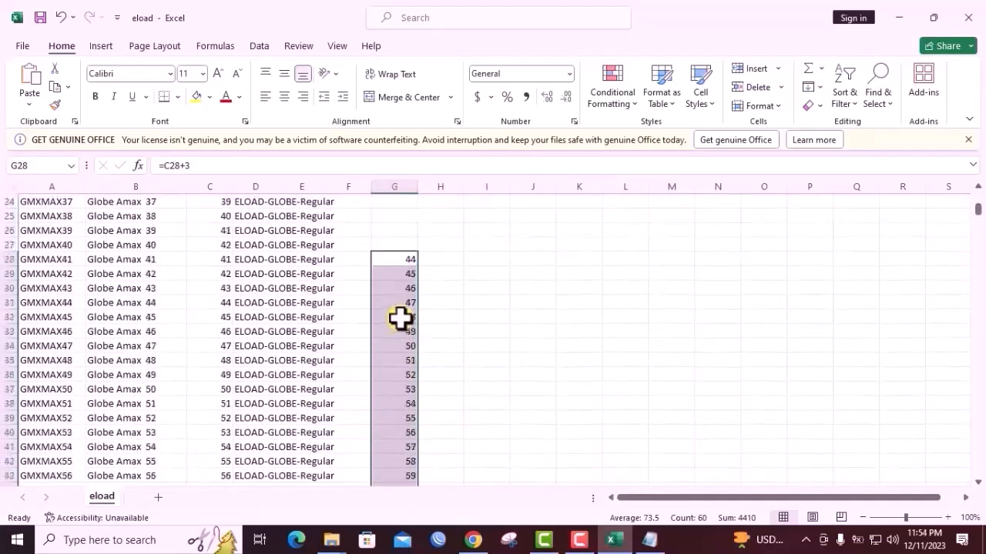
scroll(399, 318, "up", 1)
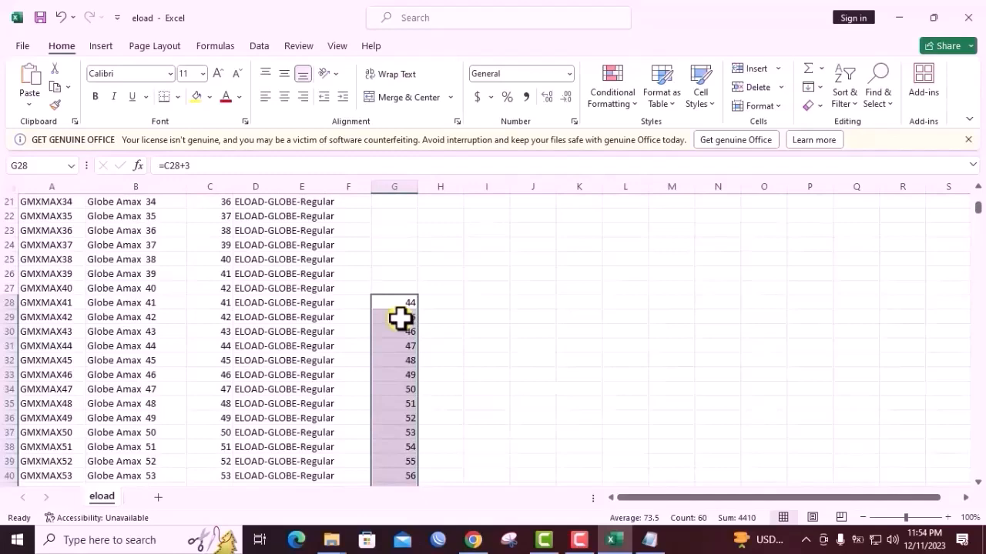
key("ctrl+c")
right_click(398, 302)
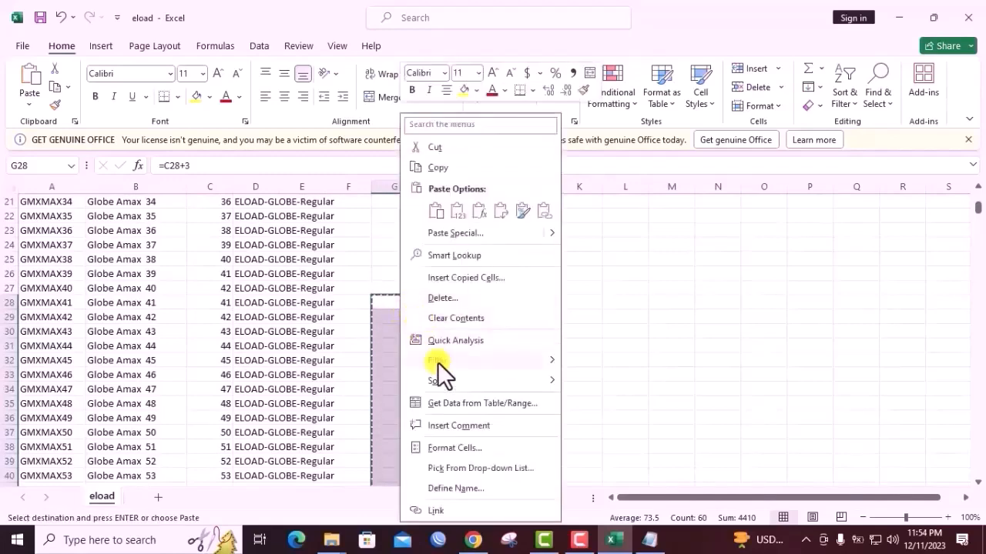
left_click(452, 173)
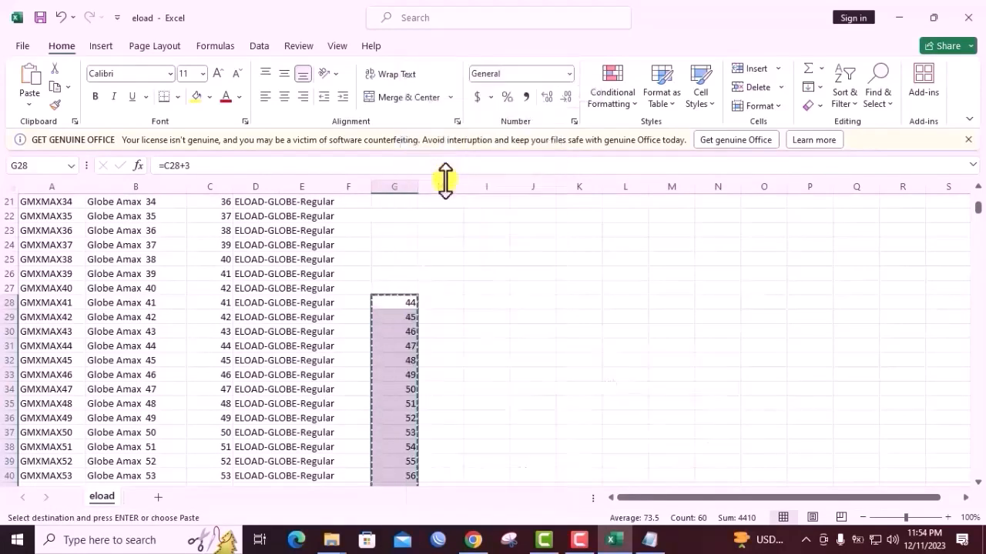
Switch to the blank Notepad document and paste the copied prices as plain text
scroll(444, 370, "down", 2)
left_click(649, 541)
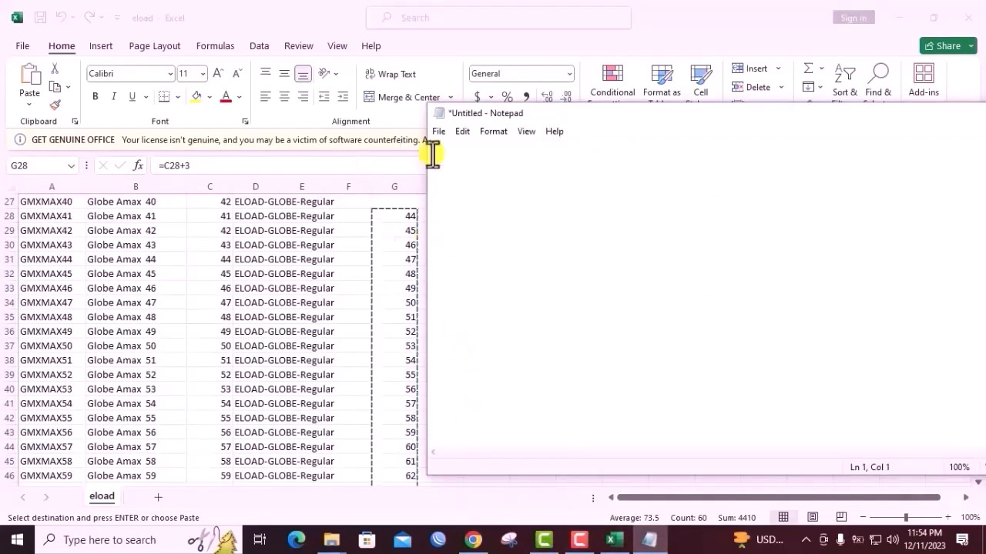
left_click(462, 131)
left_click(471, 205)
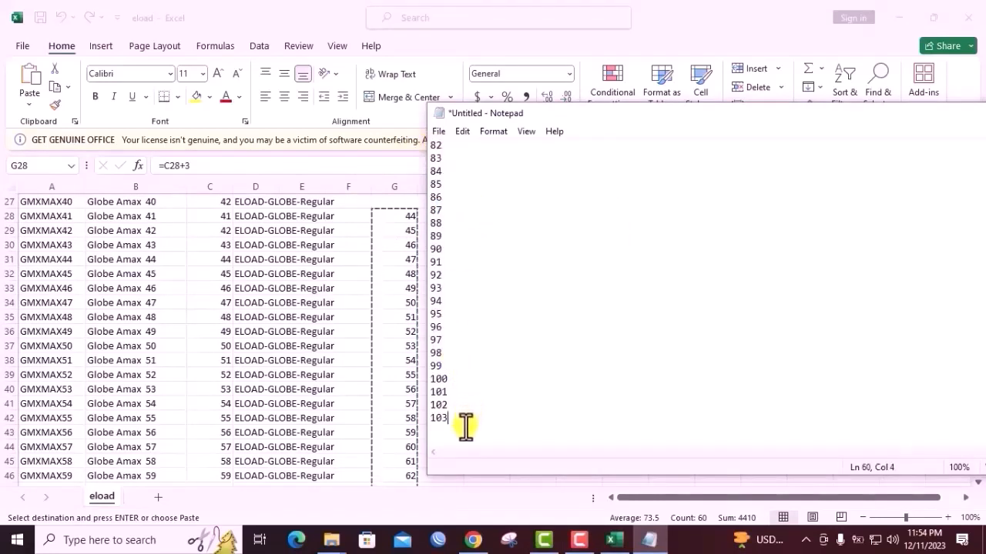
Select and copy all plain values from 44 to 103 in Notepad, and return to the eload workbook in Excel
left_click_drag(455, 418, 398, 111)
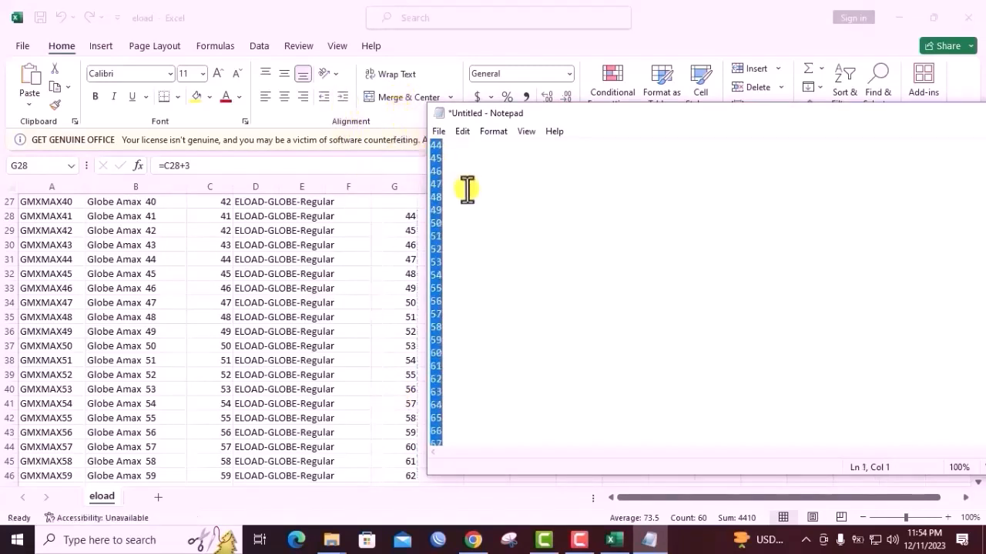
right_click(444, 161)
left_click(486, 207)
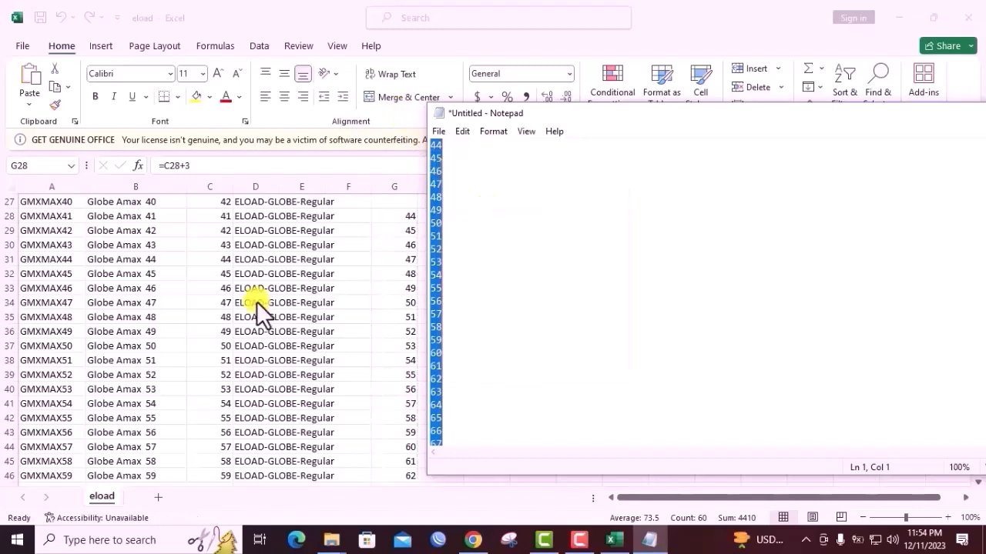
key("alt+Tab")
scroll(224, 273, "up", 2)
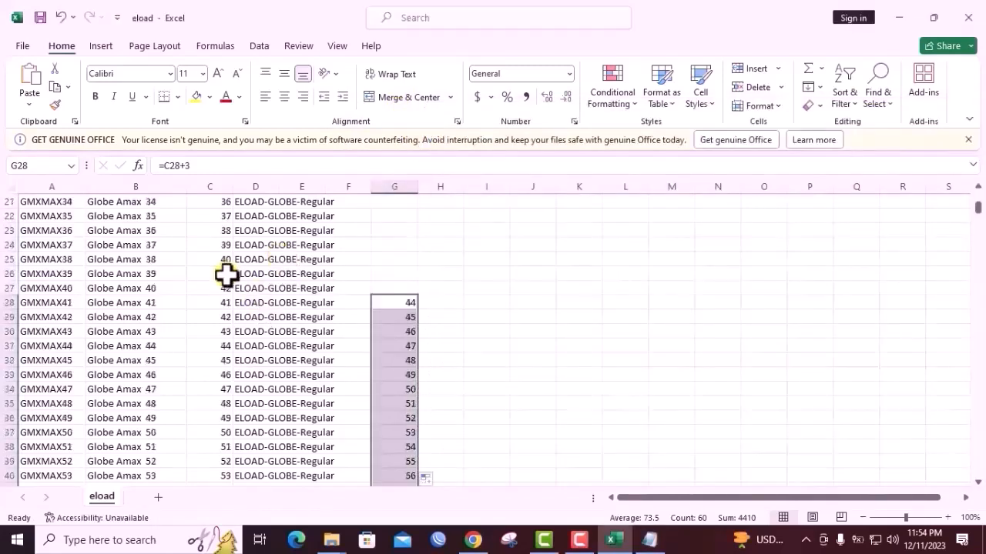
Try to paste the copied plain values over the prices in C28 to C90
left_click(172, 301)
left_click_drag(219, 302, 224, 245)
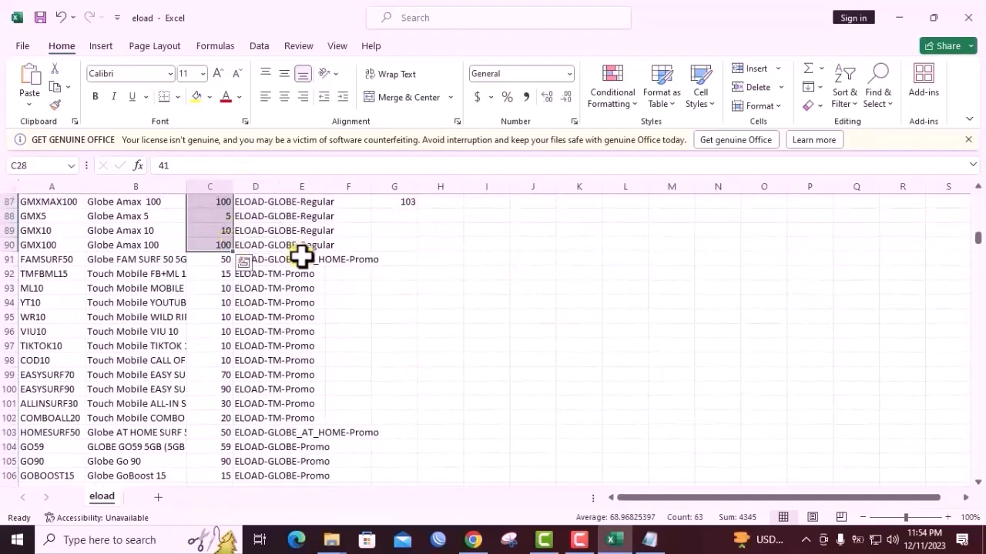
key("ctrl+v")
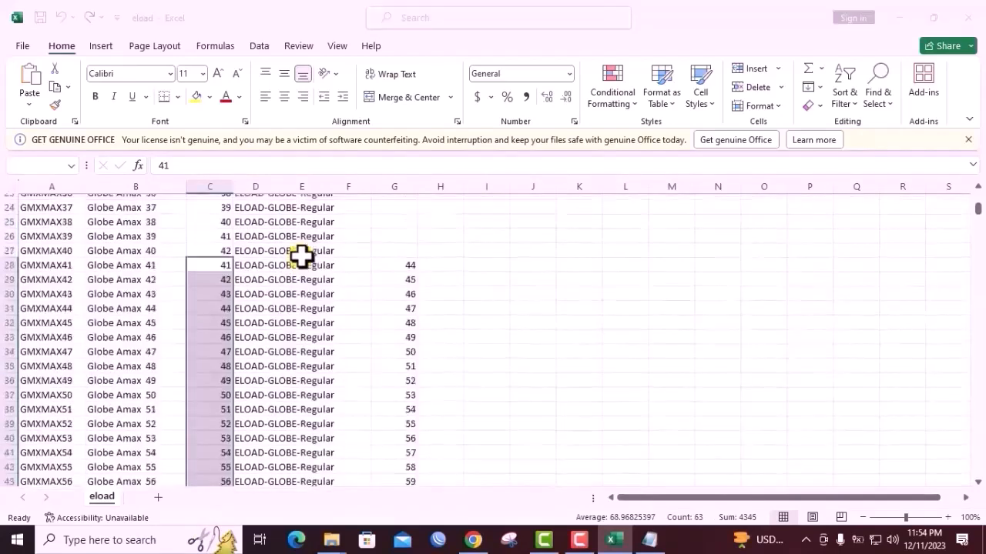
left_click(551, 310)
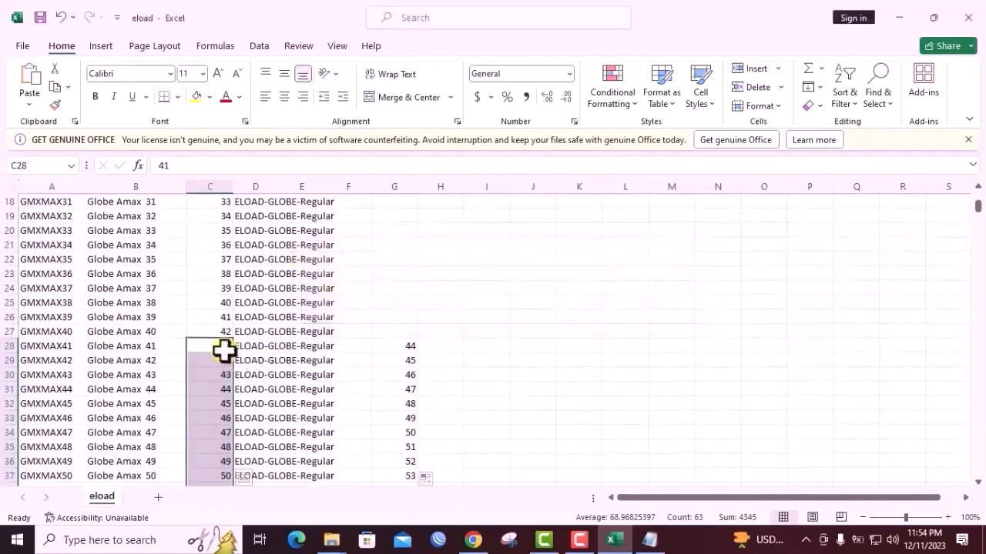
Select the prices in C28 to C87 and paste the copied plain values over them
left_click_drag(224, 348, 220, 224)
right_click(220, 224)
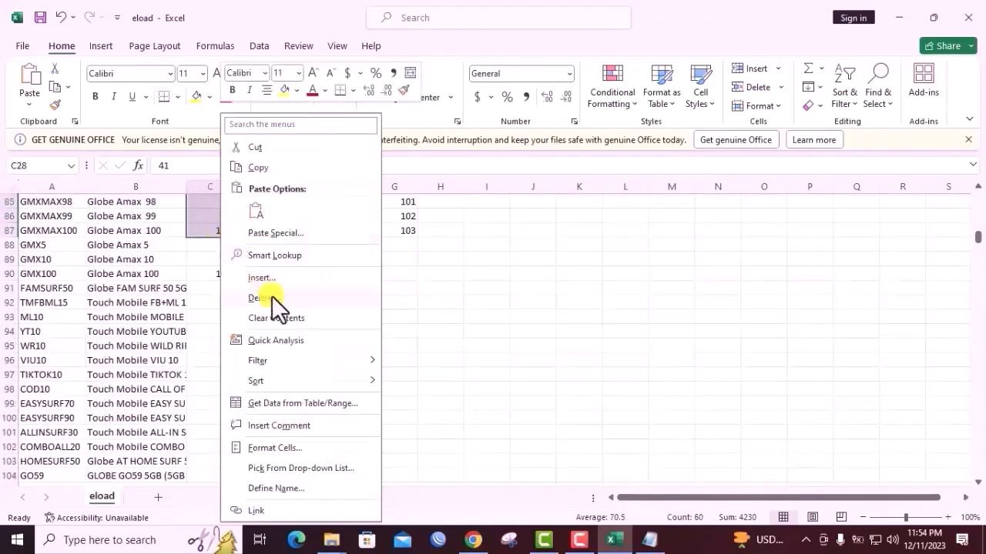
left_click(254, 212)
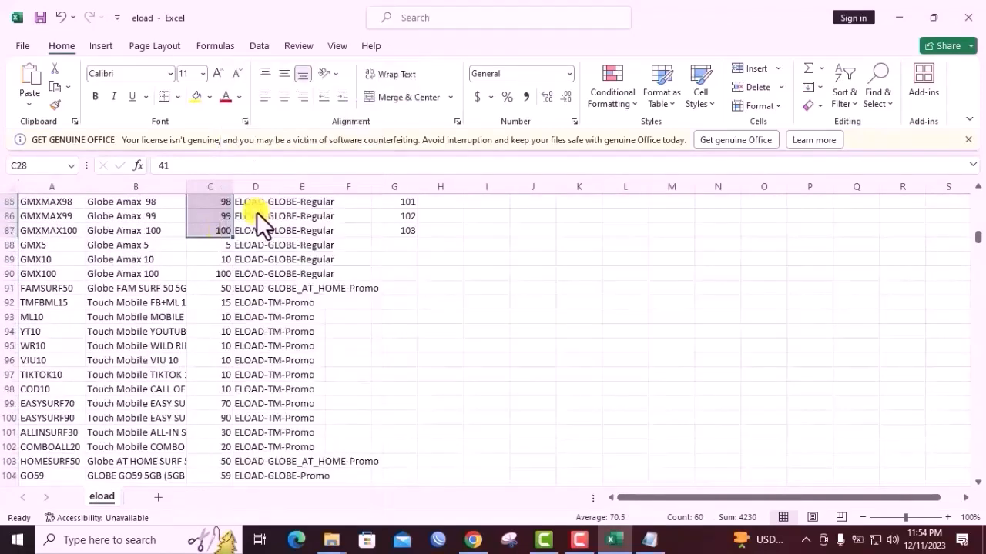
left_click(221, 352)
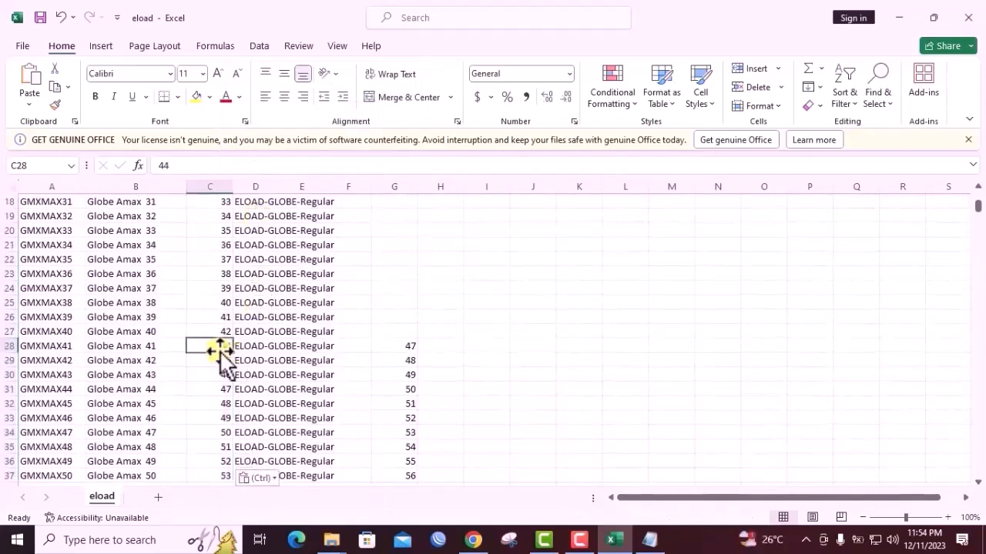
Clear the helper formula values in G28 to G87 of the eload sheet
scroll(221, 350, "down", 2)
scroll(225, 327, "up", 2)
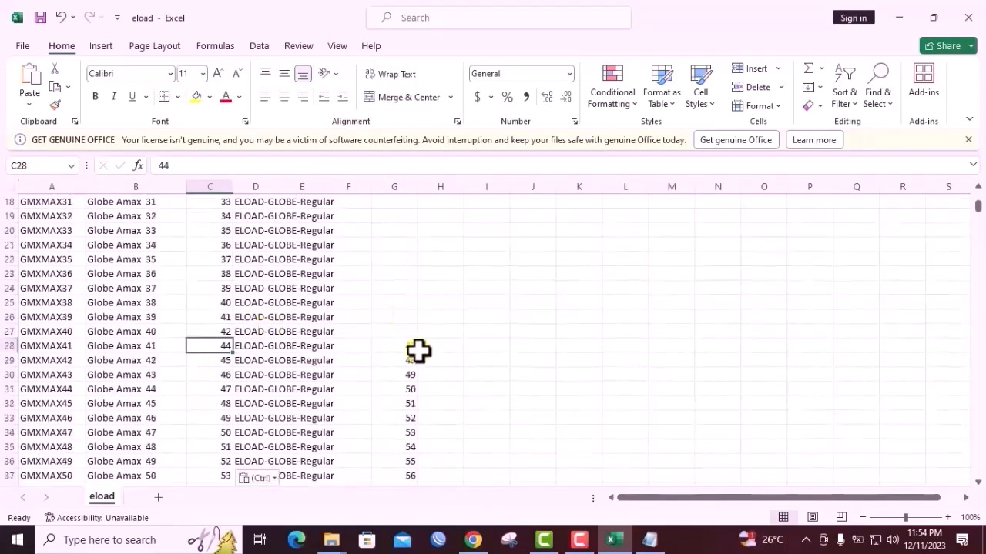
left_click_drag(418, 348, 407, 449)
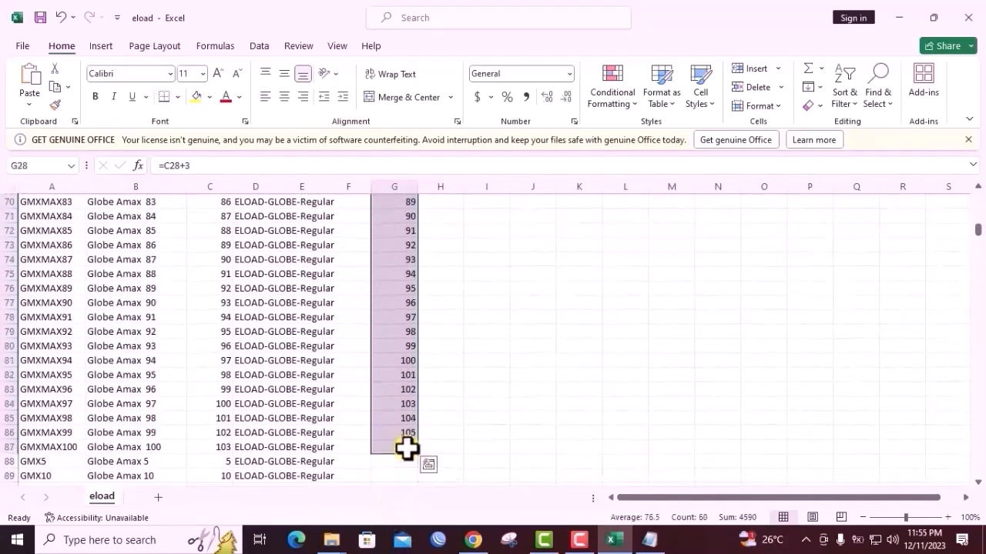
key("Delete")
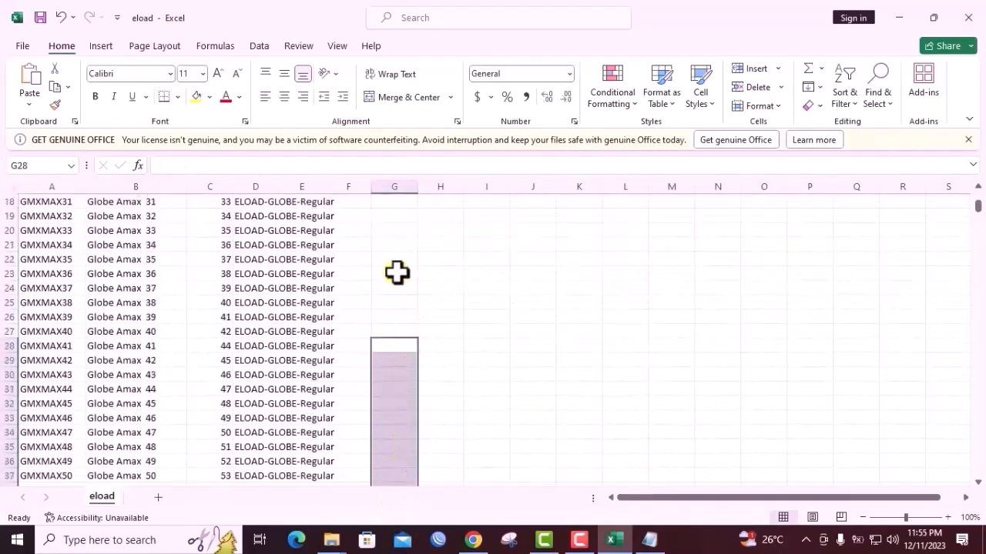
Review the Globe Amax prices in column C, checking the marked-up rows and the products that follow them
scroll(387, 285, "up", 4)
scroll(404, 292, "up", 2)
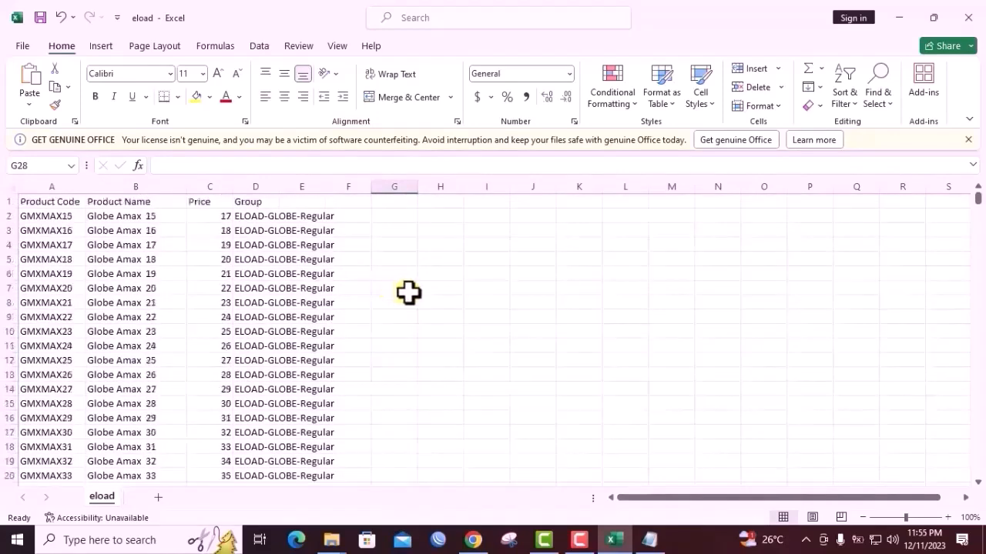
scroll(141, 259, "down", 20)
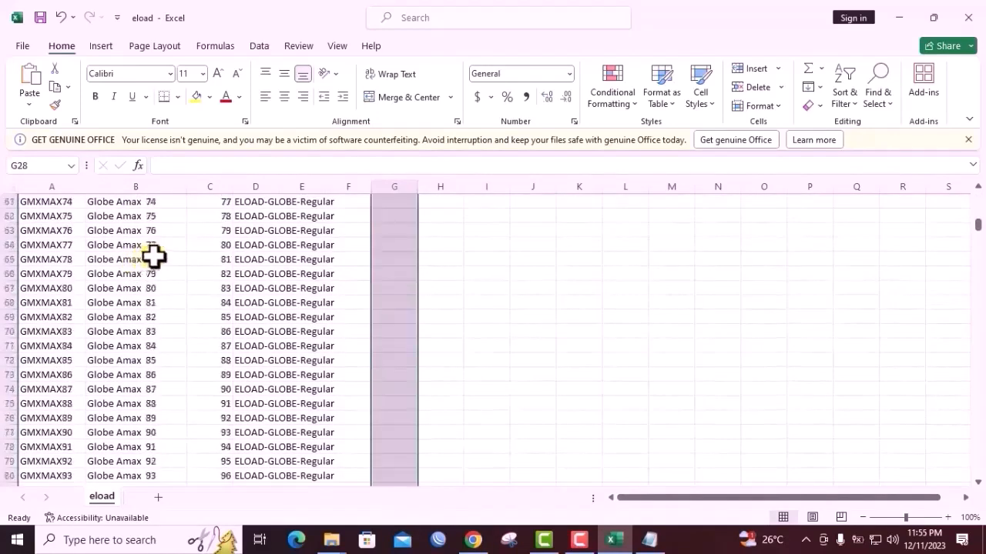
scroll(153, 258, "down", 6)
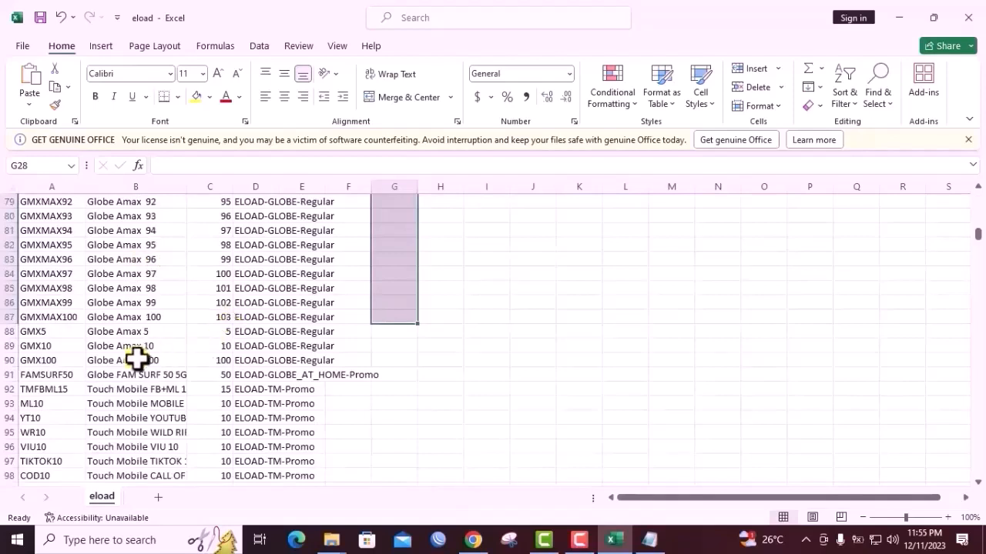
scroll(241, 365, "up", 4)
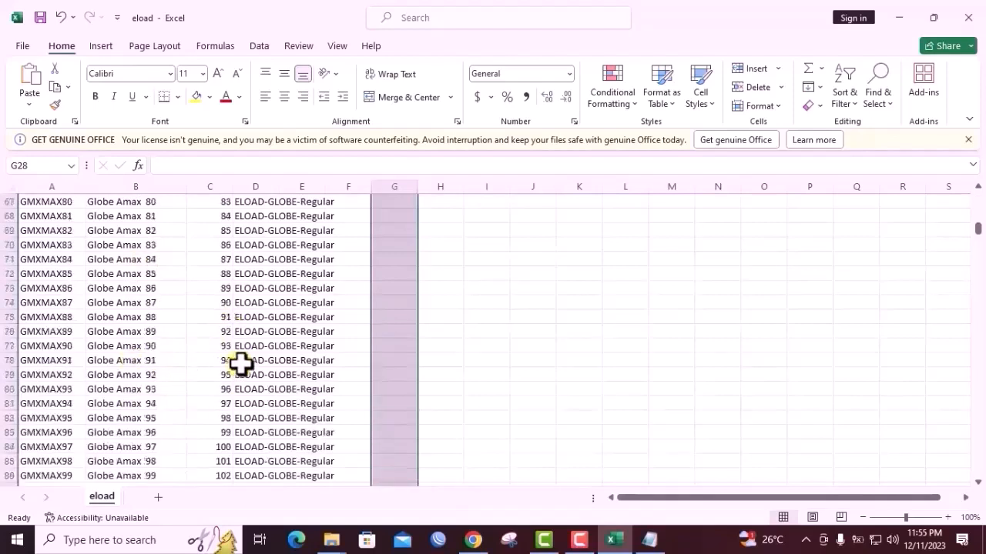
scroll(241, 365, "up", 8)
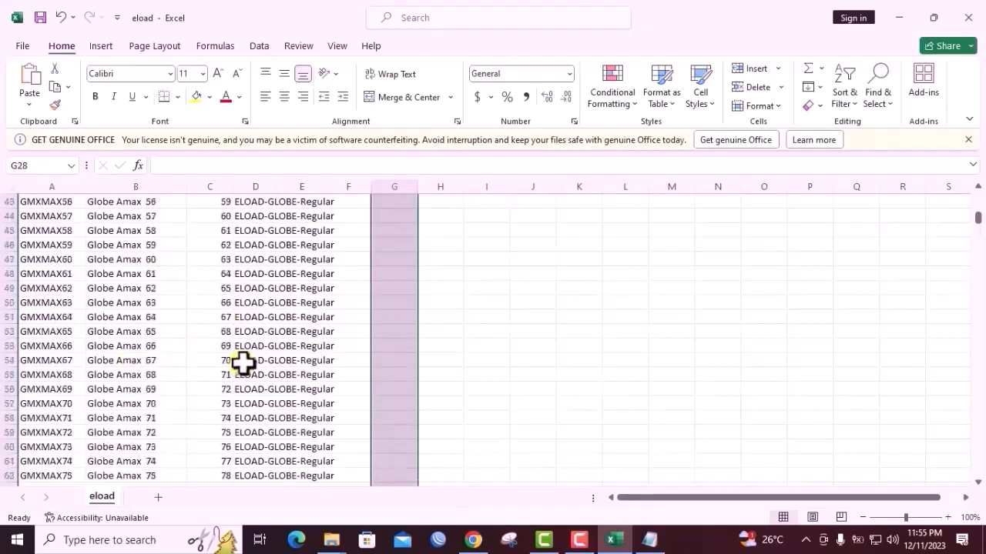
scroll(242, 363, "up", 4)
scroll(243, 362, "up", 4)
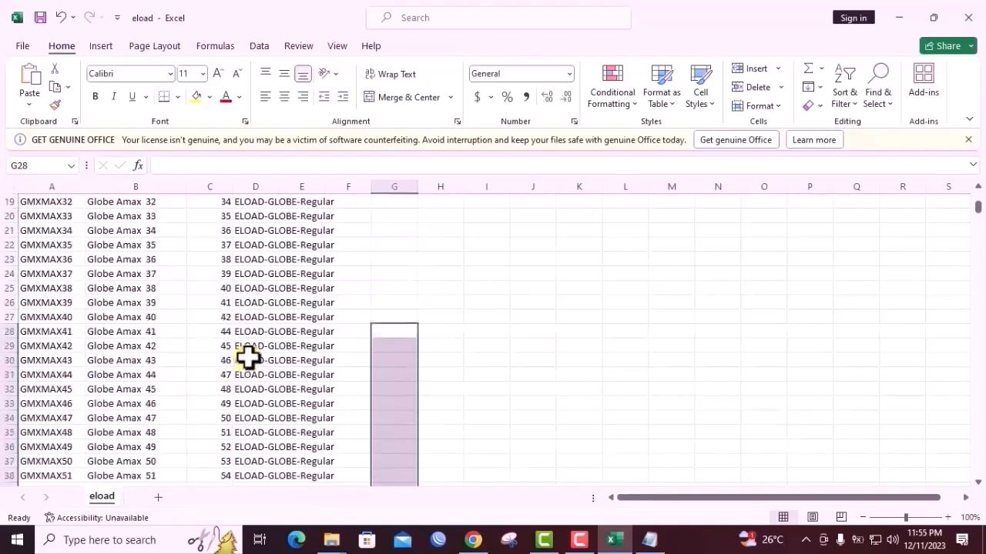
scroll(247, 358, "down", 1)
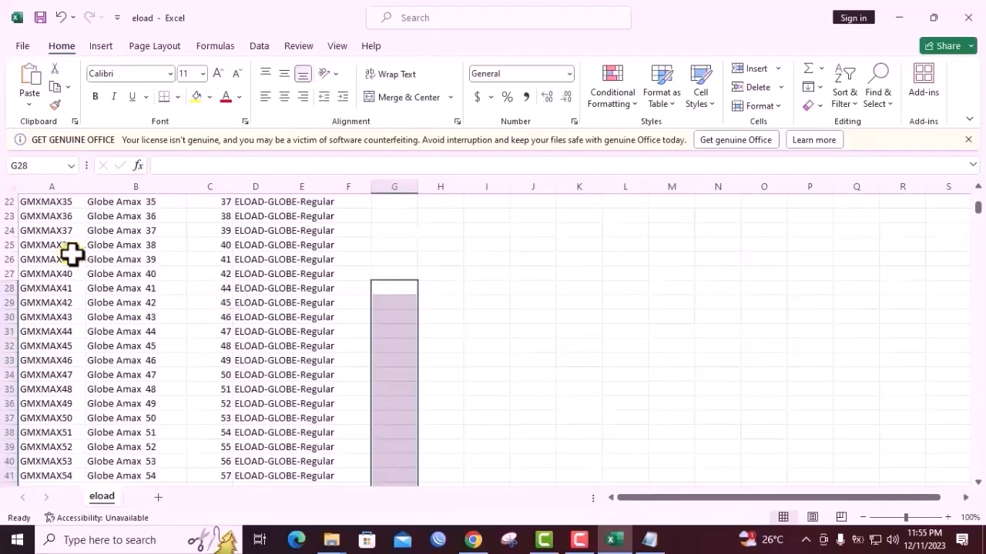
scroll(48, 255, "up", 2)
scroll(230, 315, "up", 2)
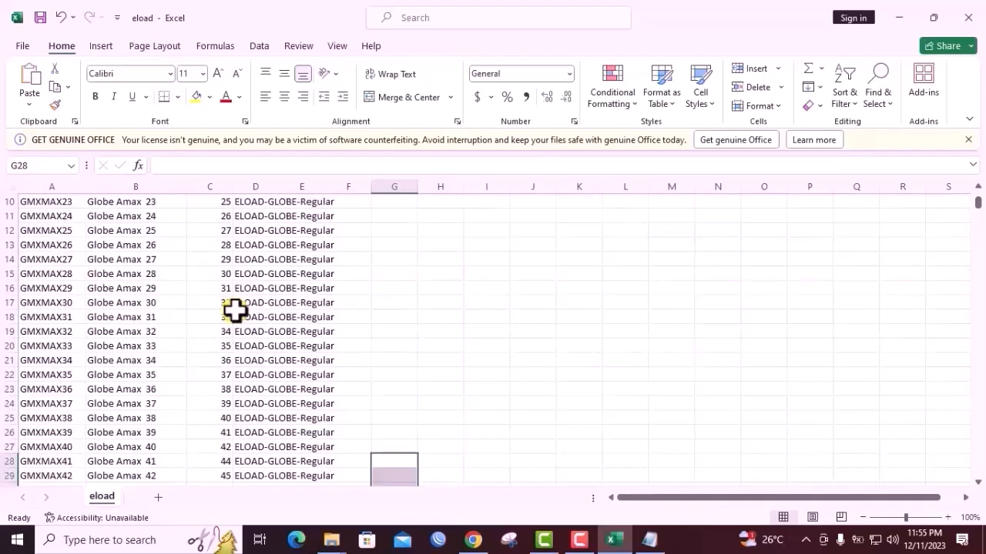
scroll(308, 321, "down", 3)
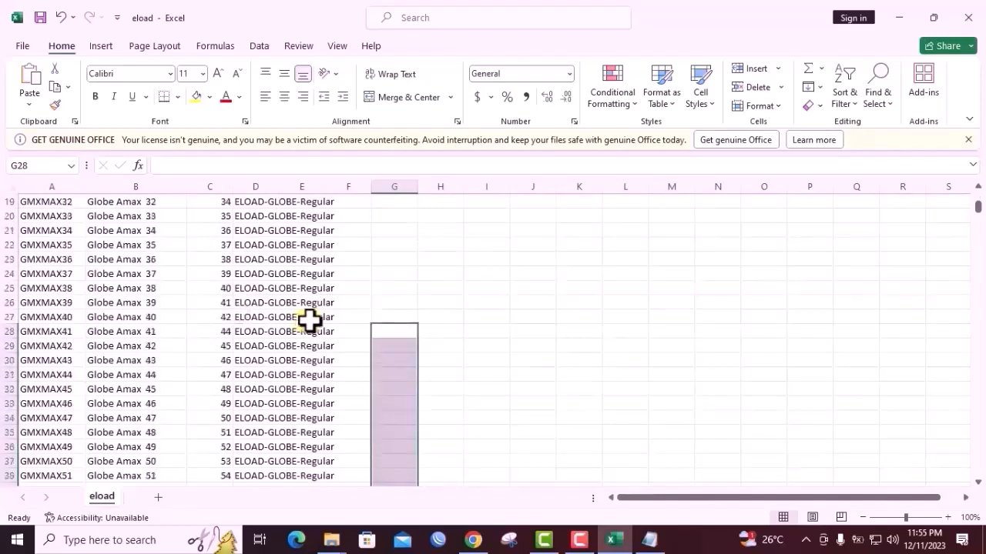
left_click(423, 304)
scroll(423, 304, "up", 4)
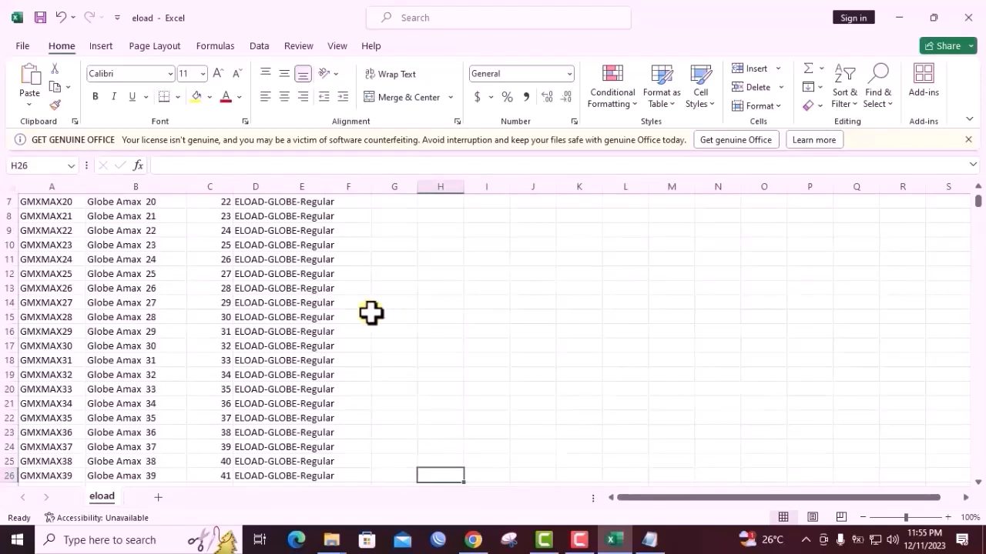
scroll(370, 312, "up", 2)
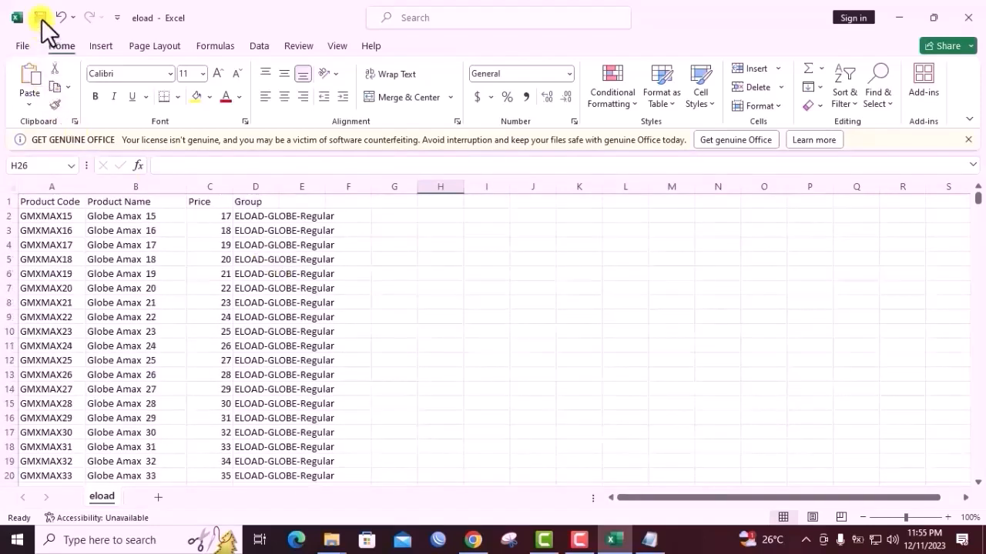
Close the eload workbook and close the untitled Notepad document without saving it
left_click(966, 16)
left_click_drag(974, 121, 770, 127)
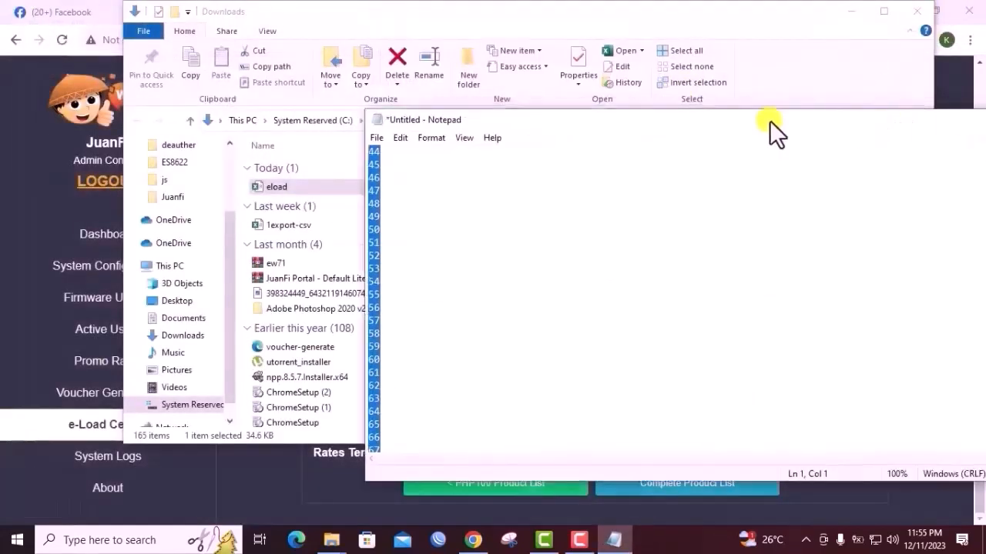
left_click(926, 120)
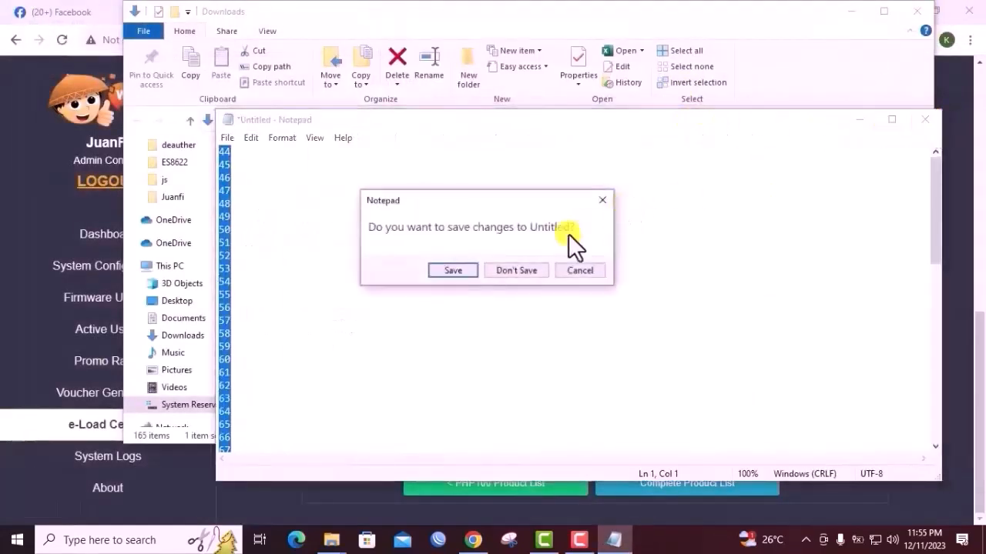
left_click(502, 272)
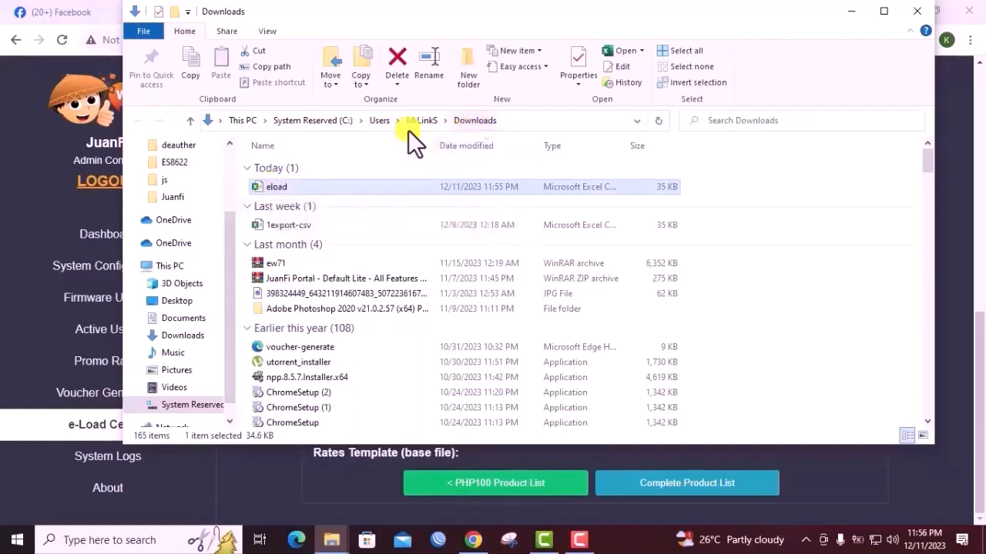
Return to the JuanFi e-Load Center in Chrome and update the e-Load rates with eload.csv from Downloads
scroll(187, 165, "up", 2)
left_click(206, 164)
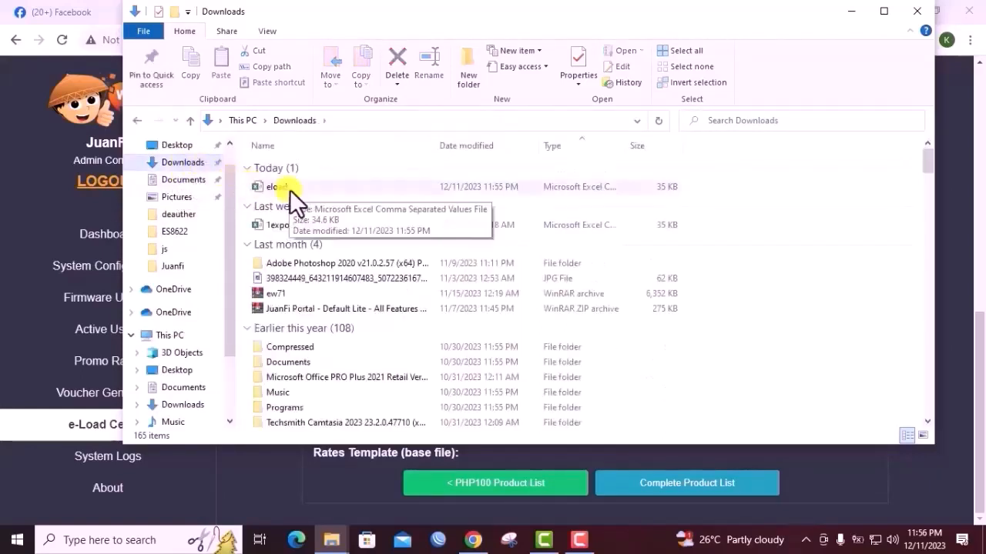
left_click(246, 476)
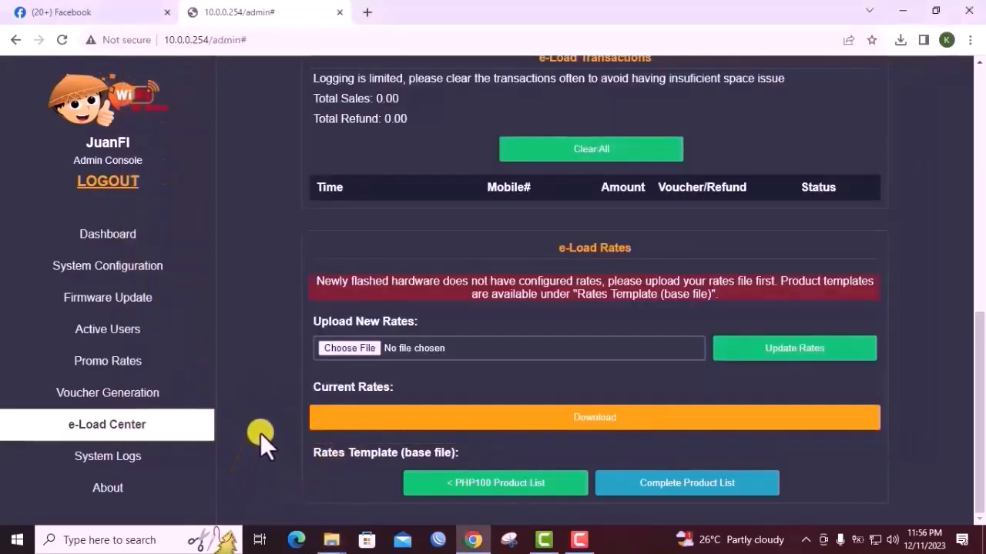
left_click(353, 350)
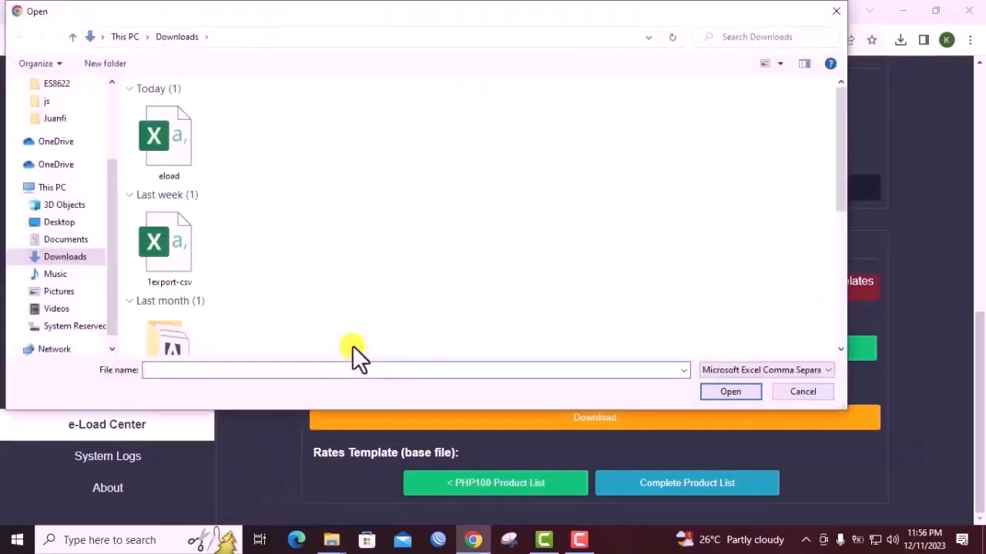
double_click(176, 163)
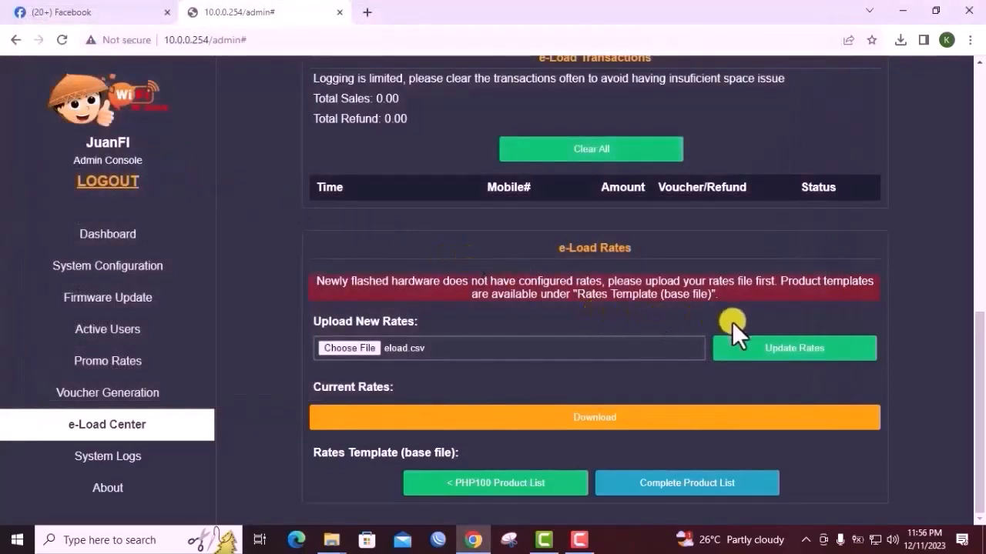
left_click(802, 348)
left_click(565, 123)
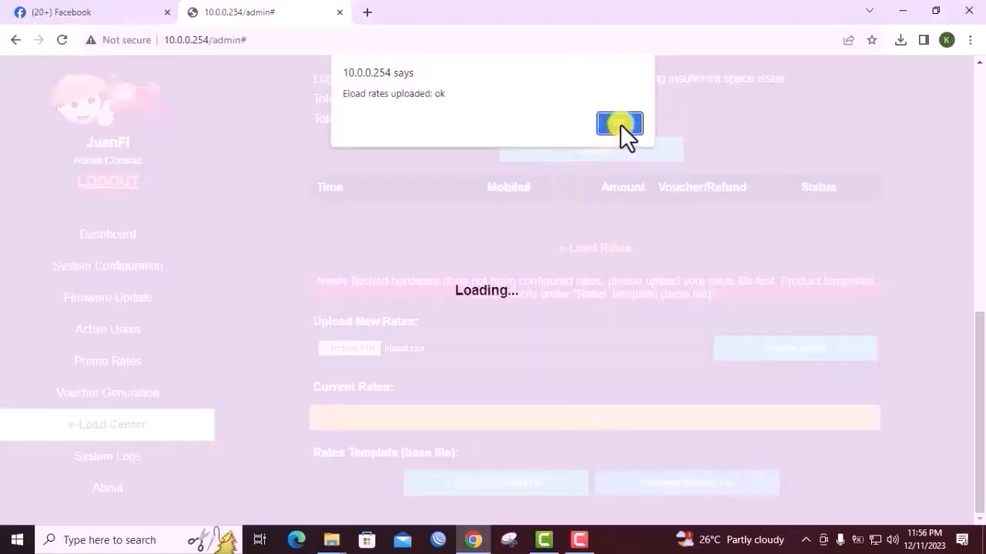
left_click(620, 124)
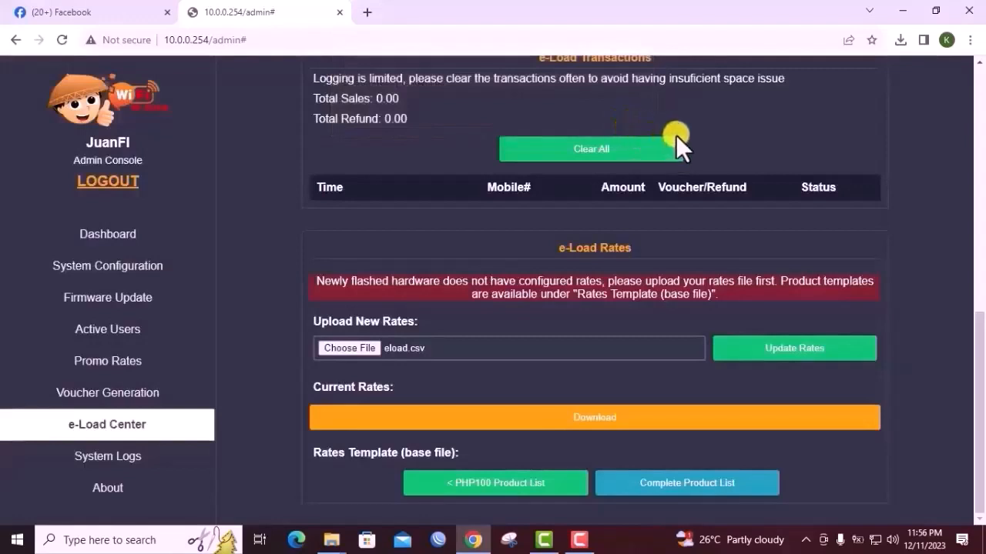
Minimize the browser and Downloads windows, open WinBox, and connect to the MikroTik neighbor at 192.168.77.1
left_click(897, 12)
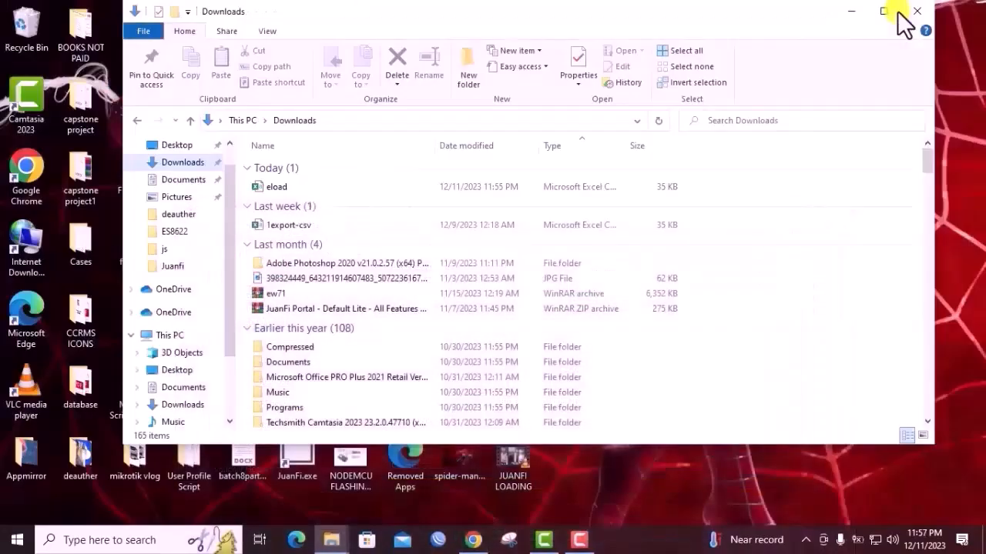
left_click(851, 12)
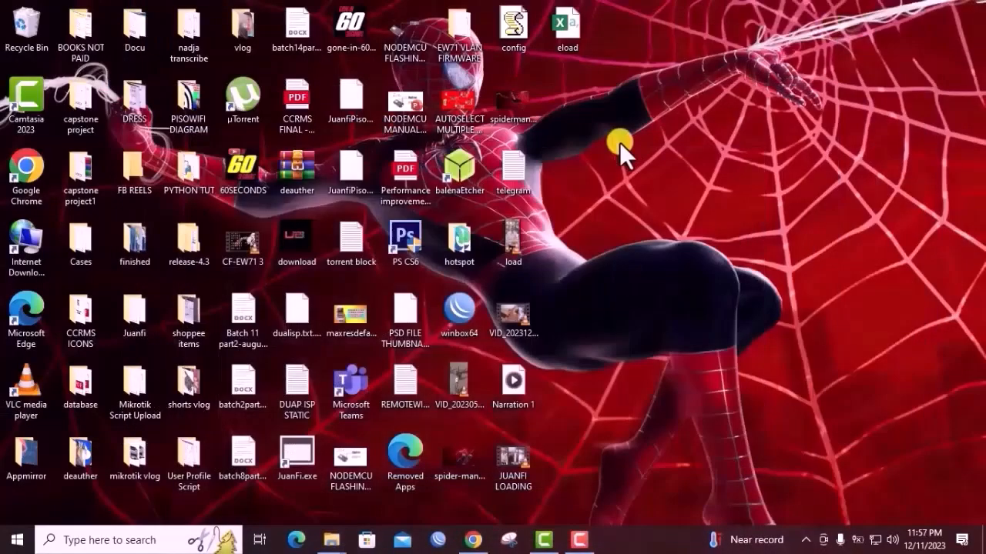
left_click(440, 540)
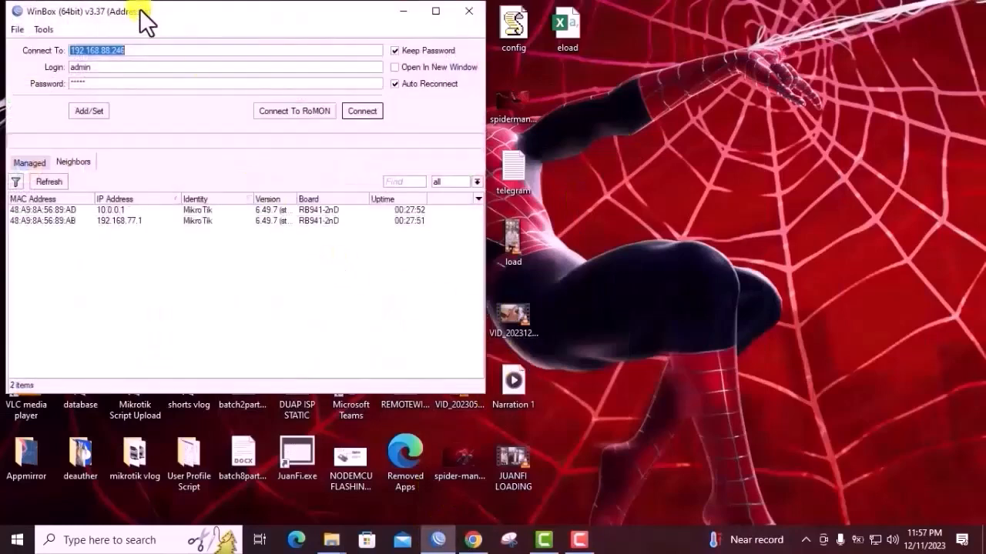
left_click_drag(140, 8, 378, 33)
left_click(379, 245)
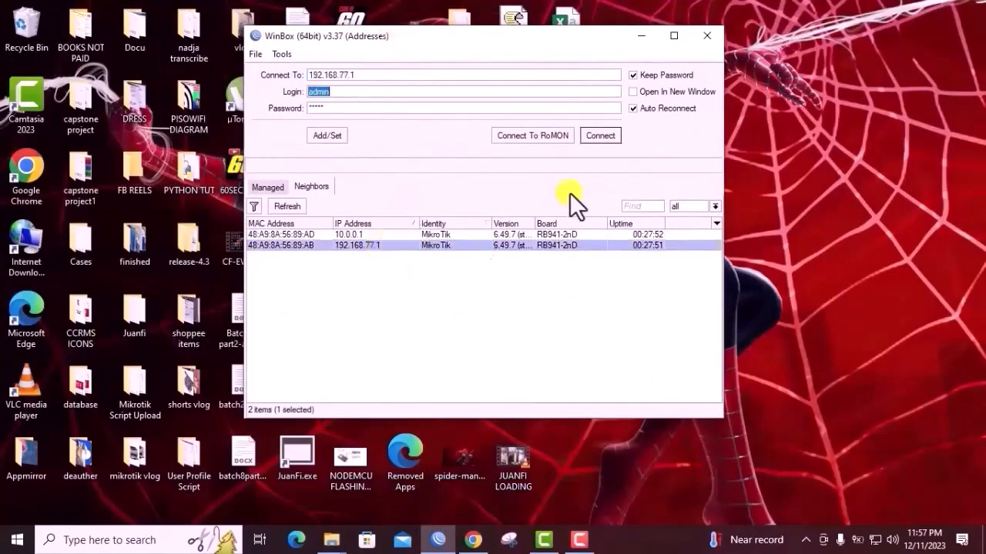
left_click(605, 136)
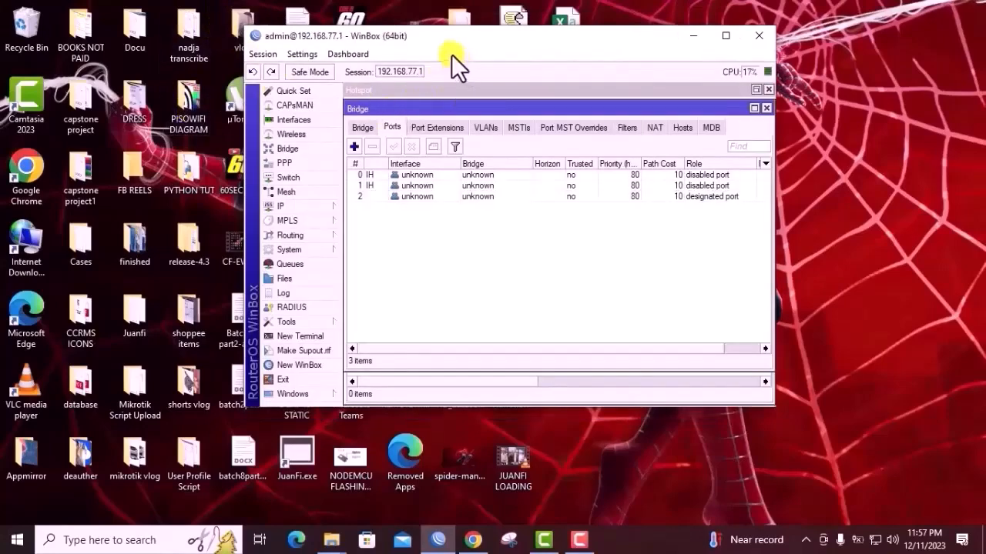
left_click_drag(463, 44, 431, 33)
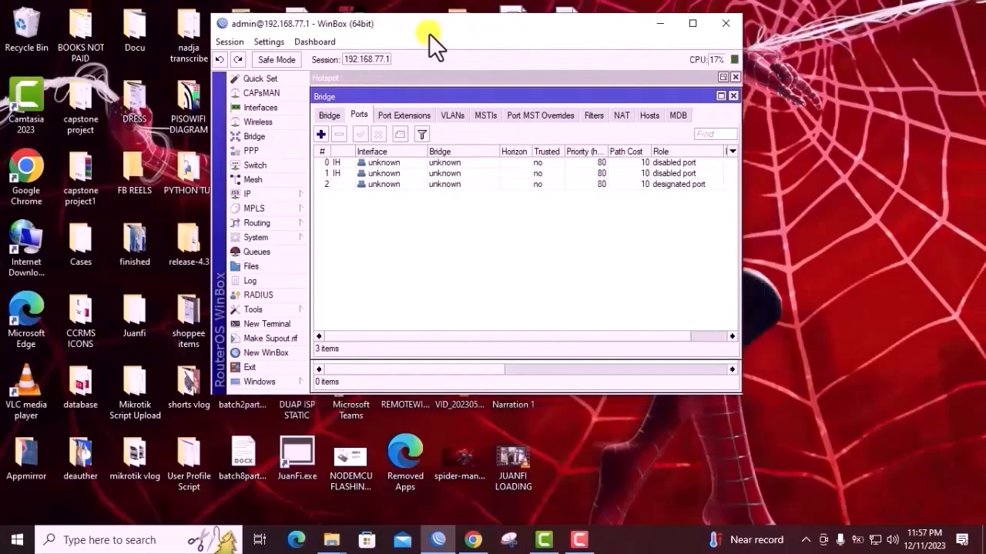
Open the router's file list and look through the hotspot folder's assets and js files
left_click(260, 267)
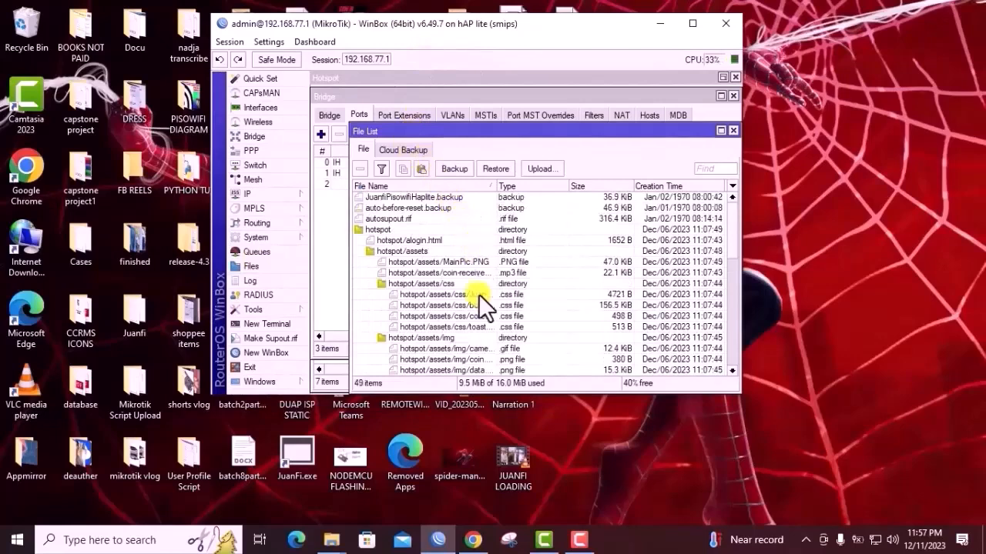
scroll(476, 295, "down", 4)
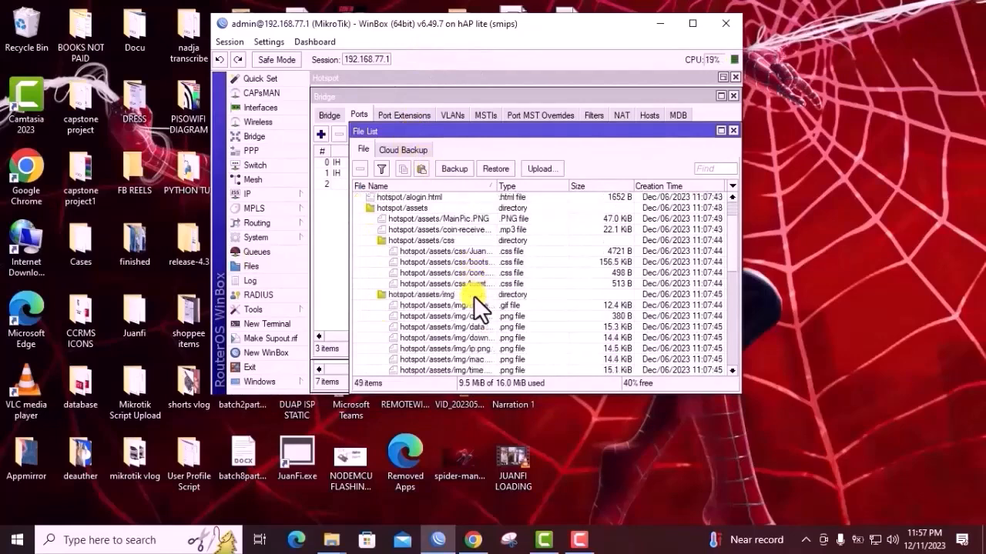
scroll(473, 295, "down", 4)
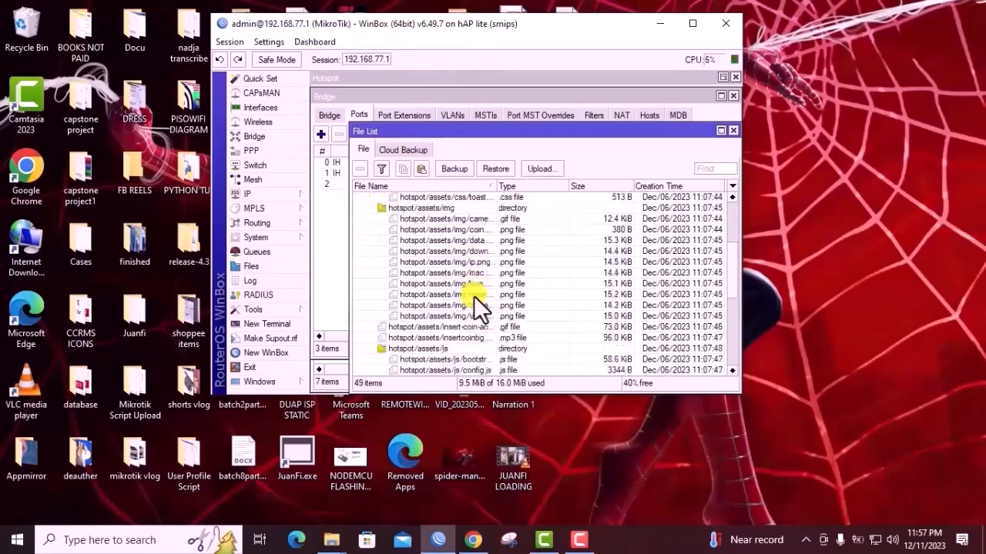
scroll(474, 295, "up", 3)
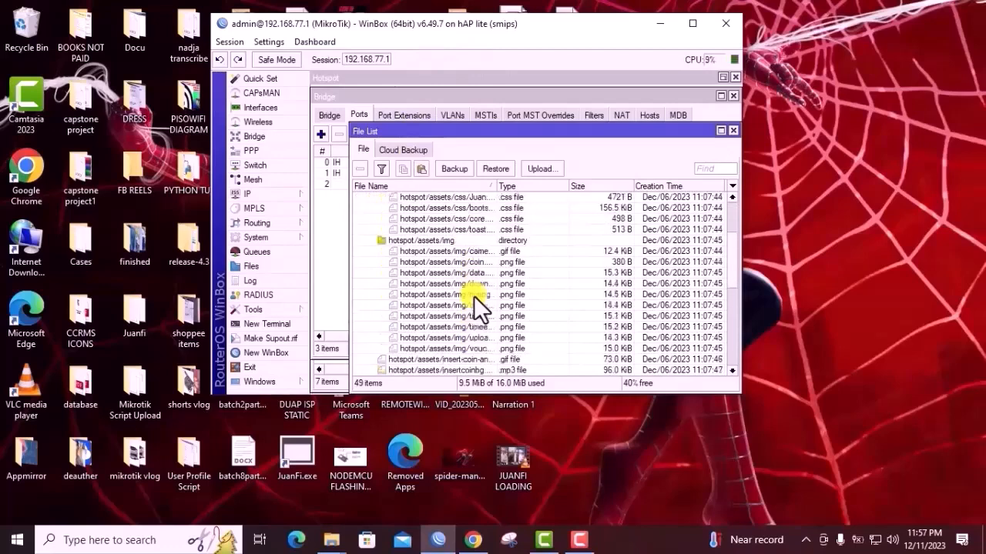
scroll(474, 296, "up", 5)
scroll(474, 295, "down", 3)
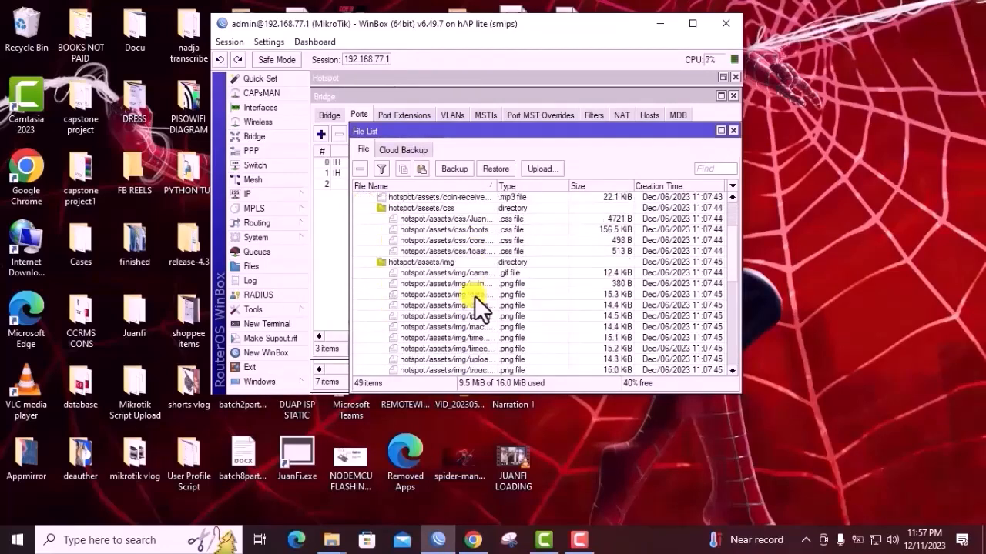
scroll(474, 296, "down", 8)
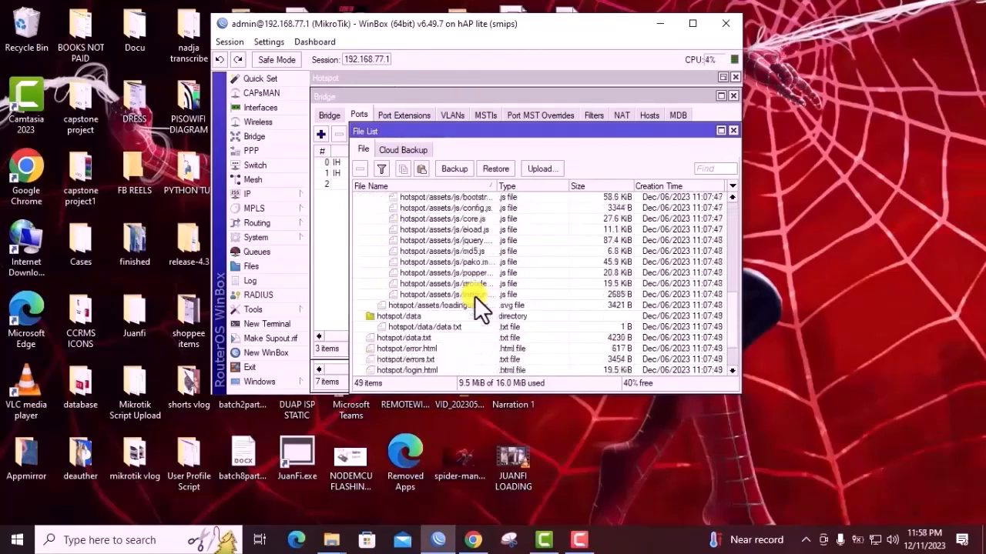
Copy config.js from the router's hotspot/assets/js folder to the desktop, replacing the existing config.js there
scroll(474, 295, "down", 1)
scroll(474, 295, "down", 1)
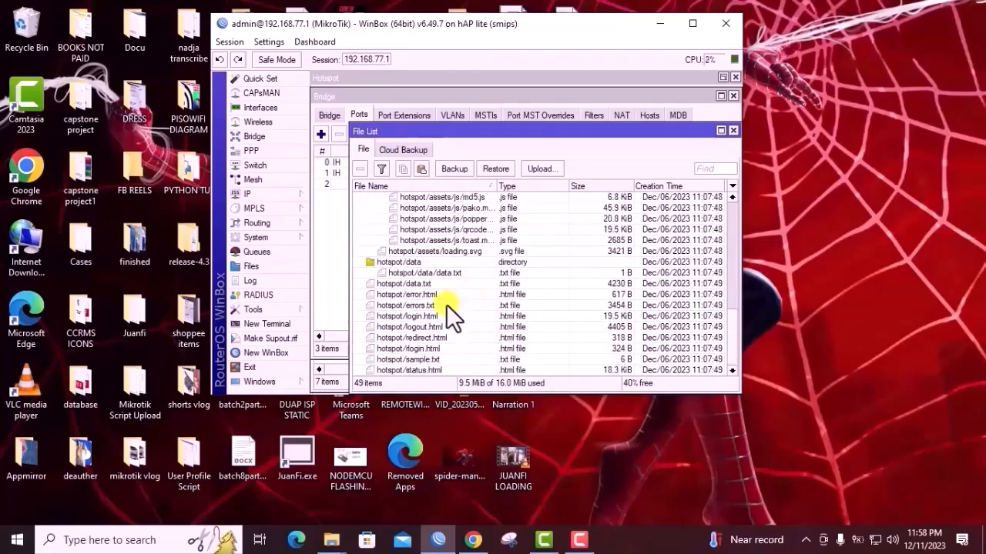
scroll(418, 339, "up", 4)
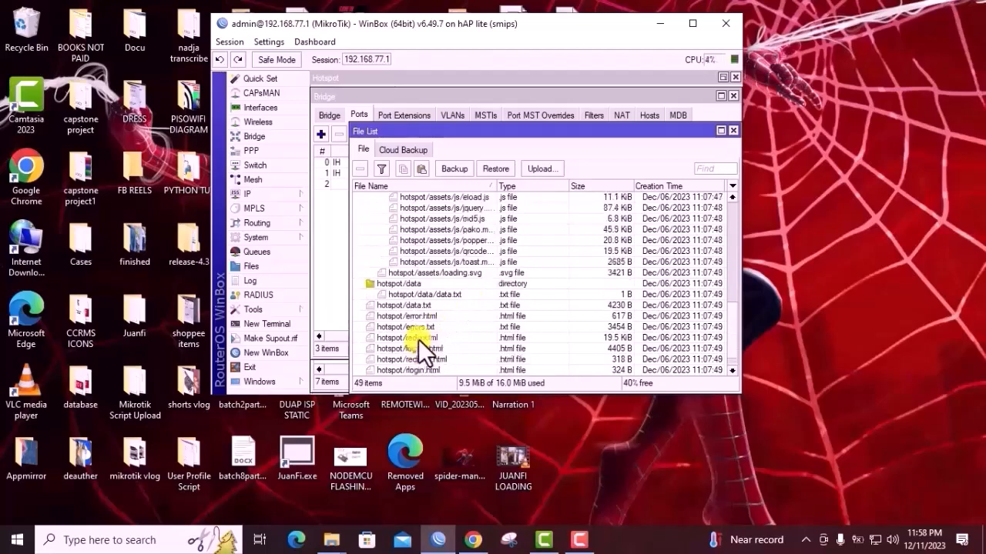
scroll(458, 265, "up", 1)
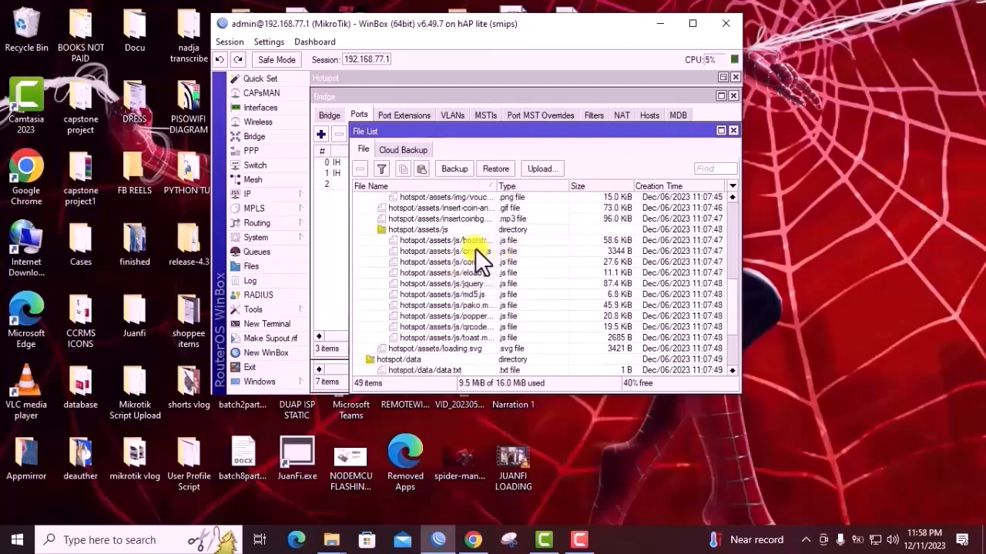
left_click_drag(457, 250, 867, 215)
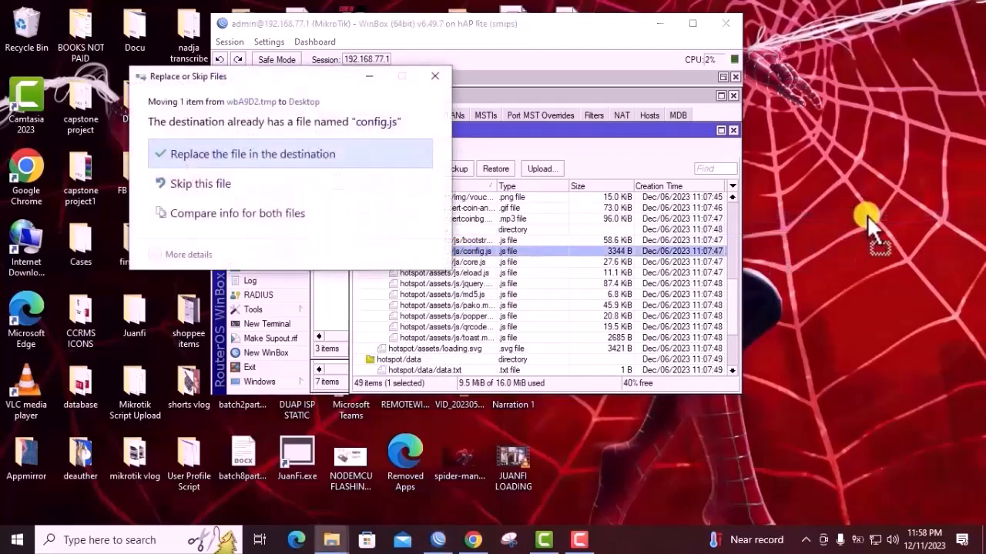
left_click(303, 159)
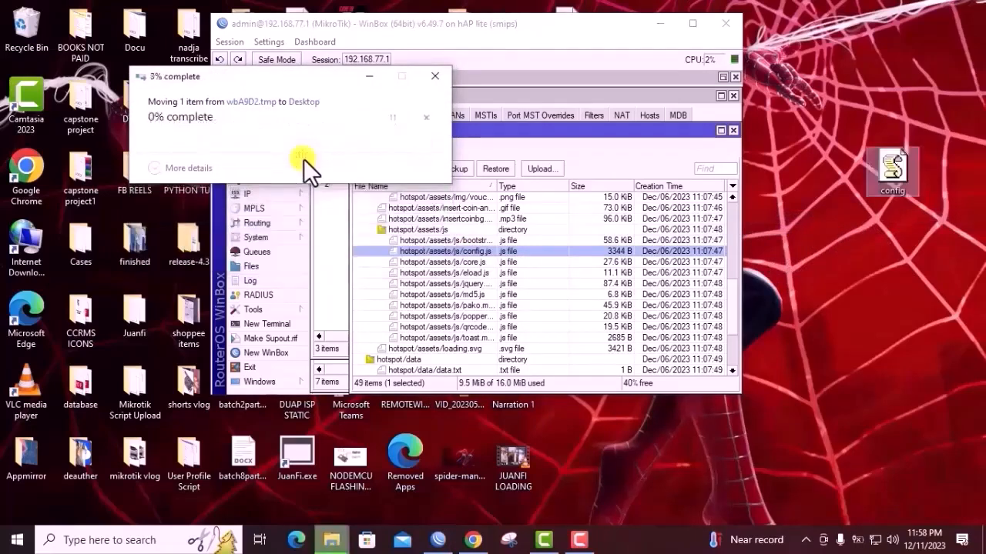
Minimize WinBox, open the desktop config file for editing in Notepad, and maximize the window
left_click(660, 24)
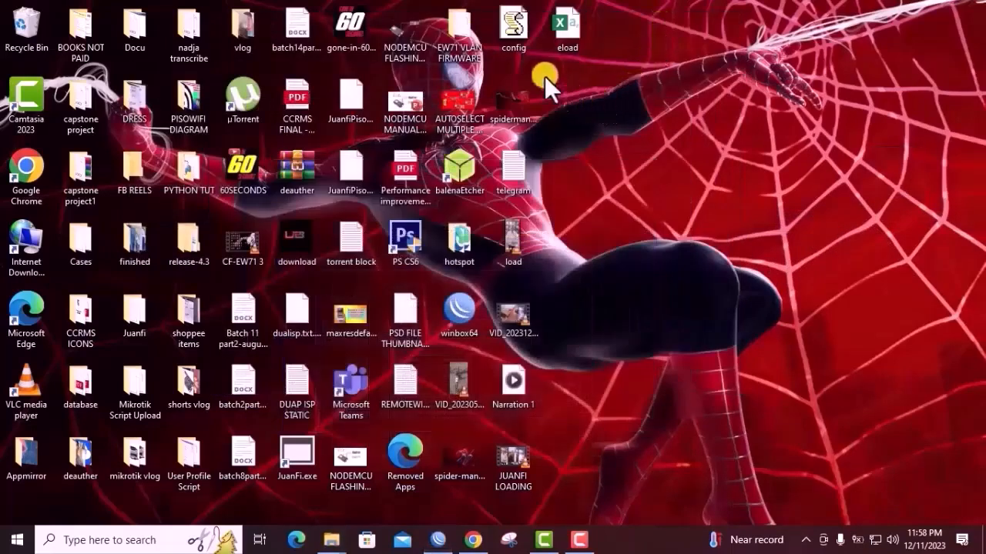
right_click(514, 39)
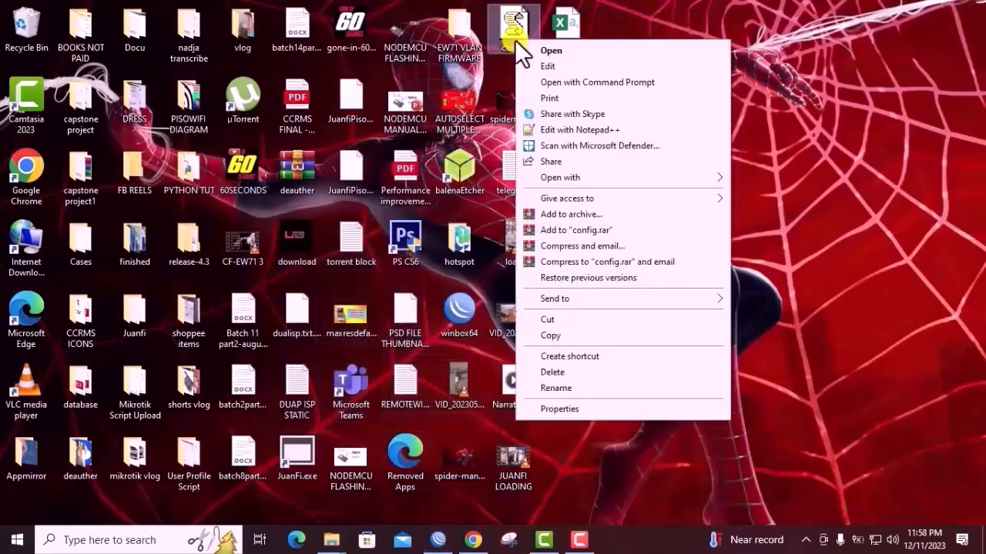
left_click(545, 66)
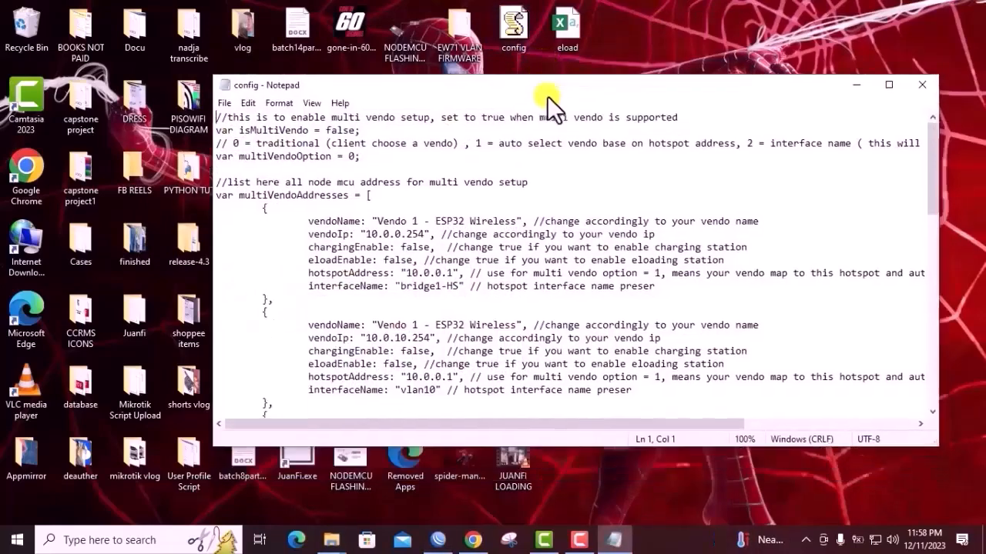
left_click(883, 48)
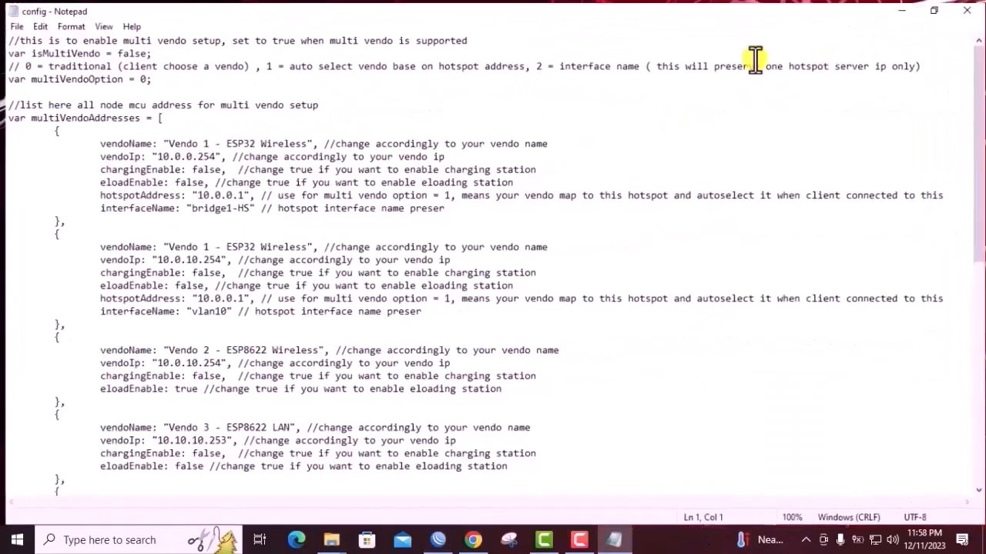
Set the eloadEnable variable to true in the config file
scroll(187, 292, "down", 9)
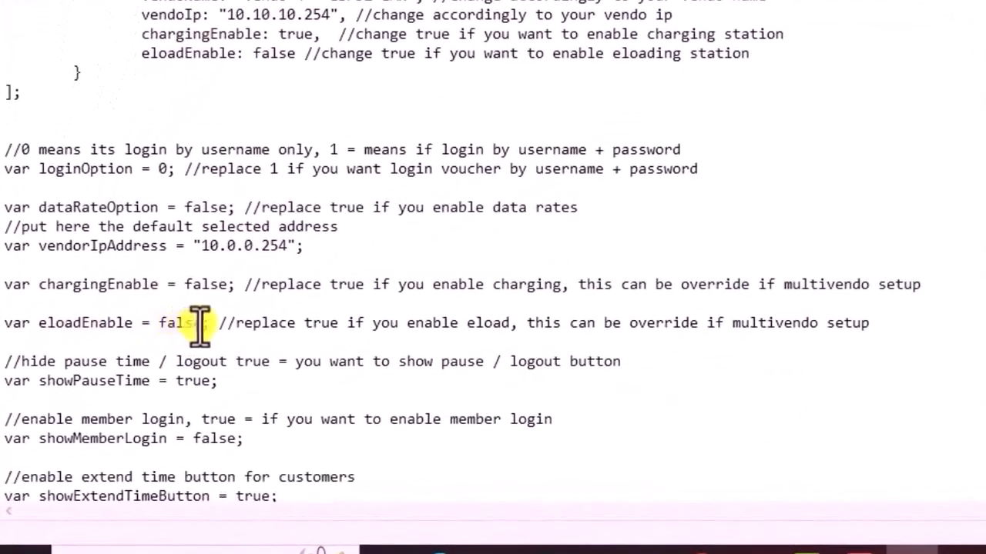
left_click(202, 323)
key("BackSpace")
key("BackSpace")
key("BackSpace")
key("BackSpace")
key("BackSpace")
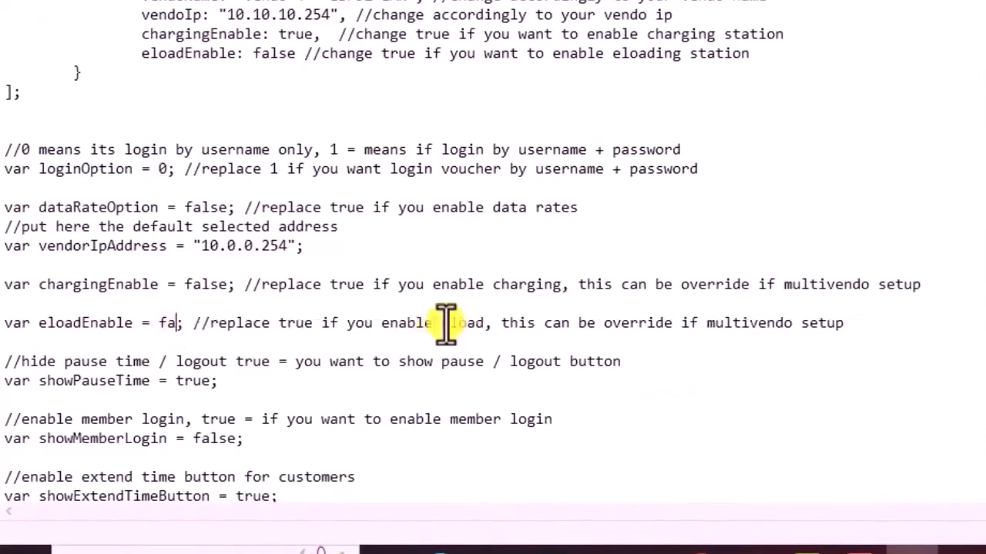
type("true")
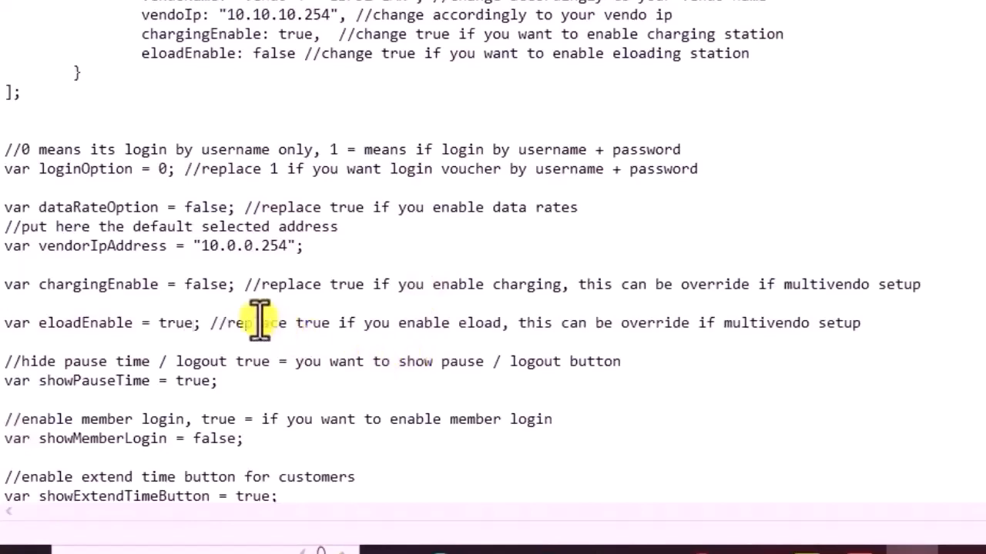
Review the remaining portal options in the config file and try setting disableVoucherInput to true
scroll(223, 308, "down", 3)
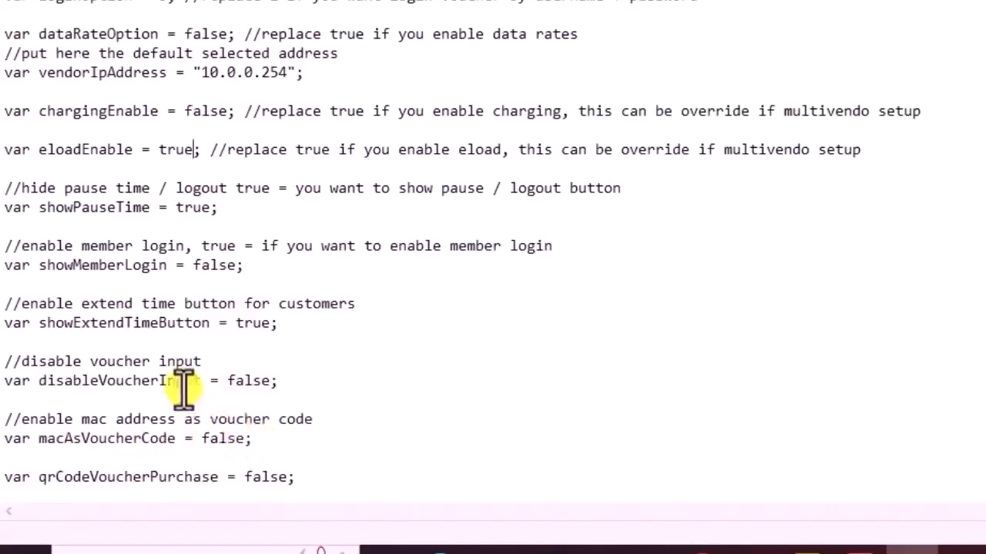
scroll(183, 391, "up", 3)
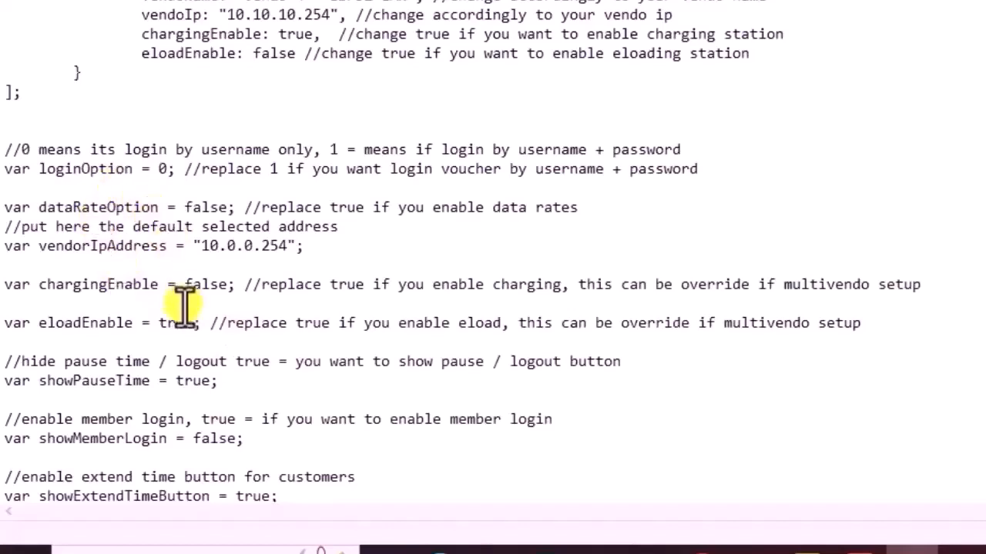
scroll(184, 308, "down", 1)
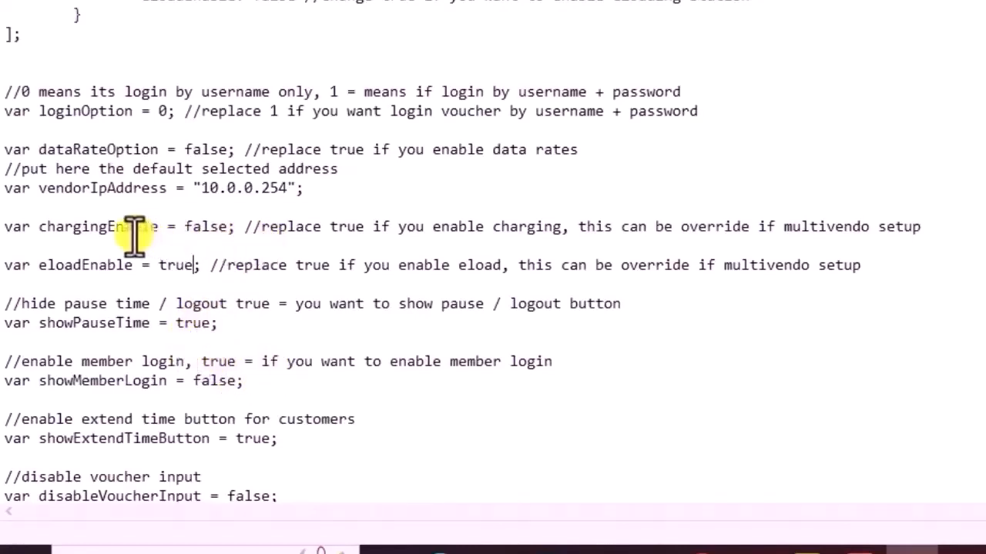
scroll(146, 162, "down", 2)
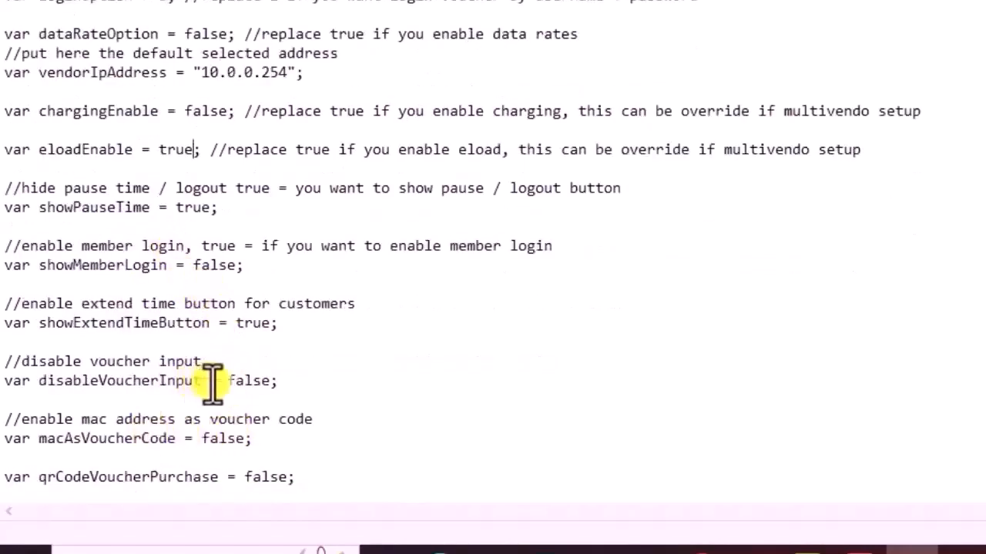
left_click(270, 385)
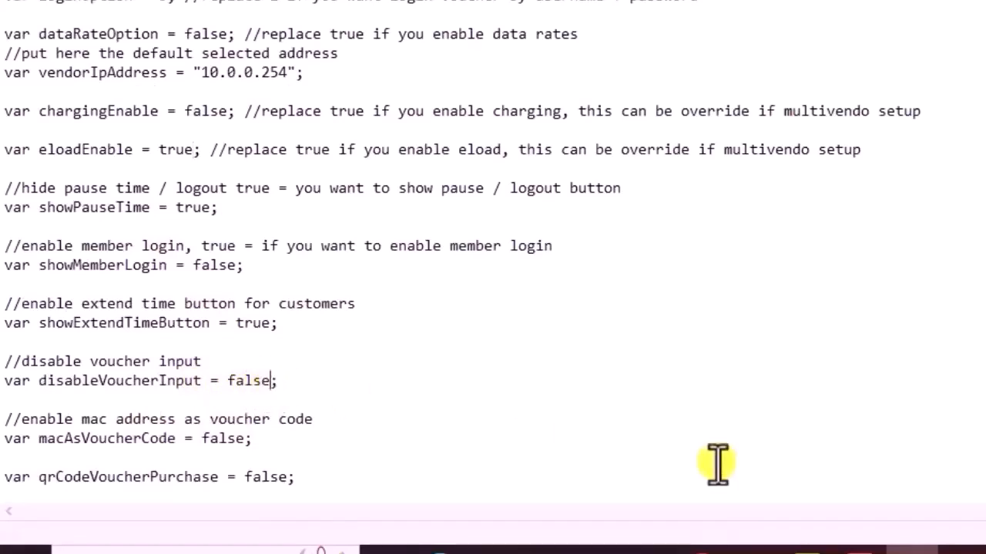
key("BackSpace")
key("BackSpace")
key("BackSpace")
key("BackSpace")
key("BackSpace")
type("true")
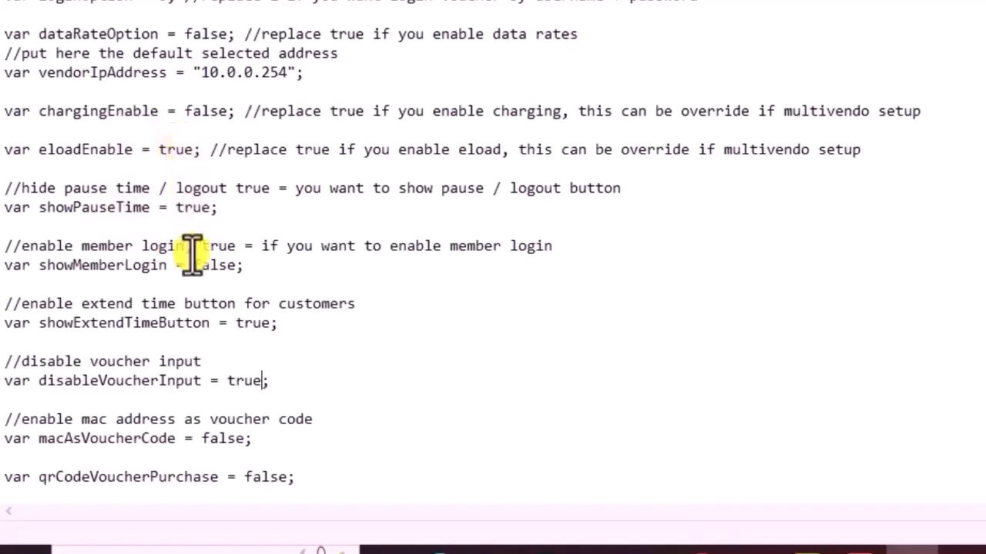
Change the disableVoucherInput variable back to false
left_click_drag(256, 378, 168, 377)
left_click(265, 381)
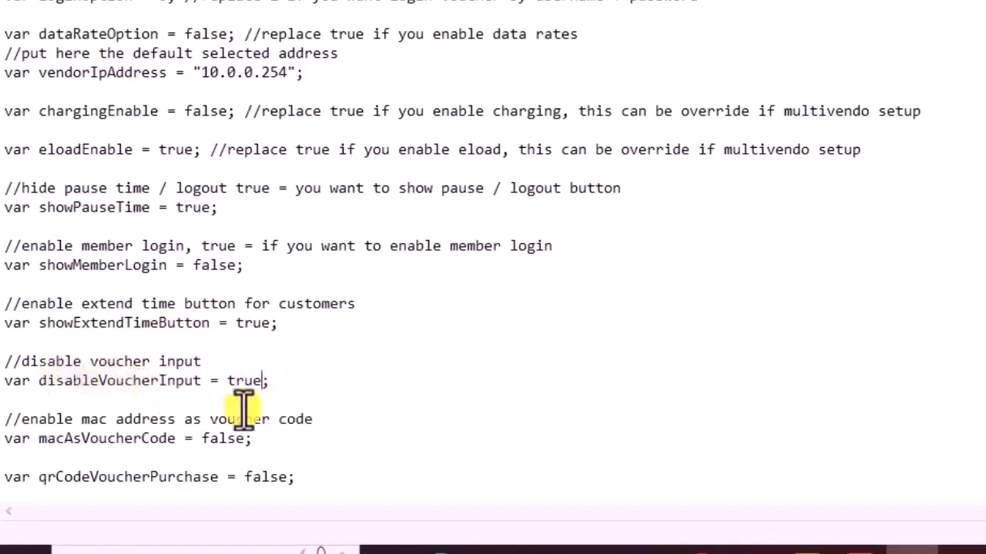
key("BackSpace")
key("BackSpace")
key("BackSpace")
key("BackSpace")
type("fa")
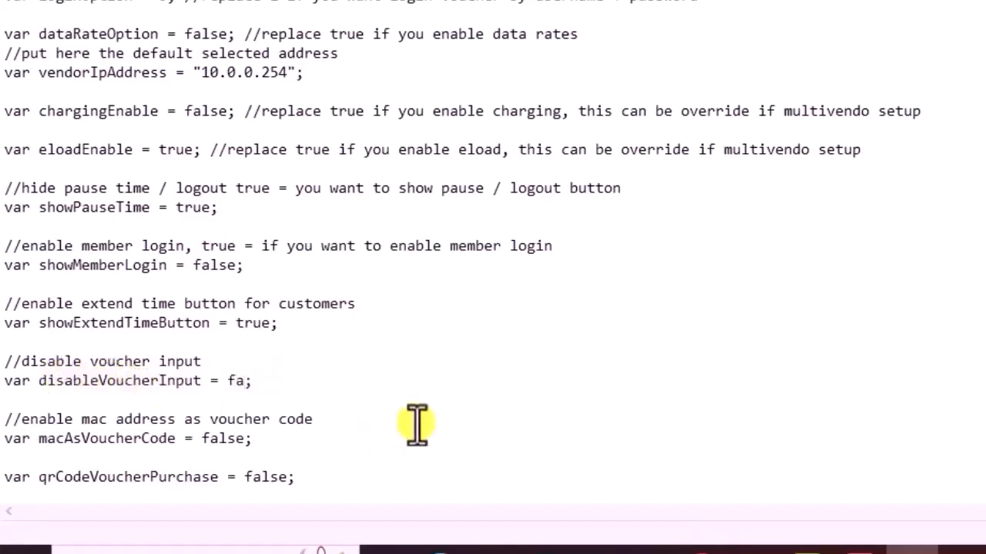
type("lse")
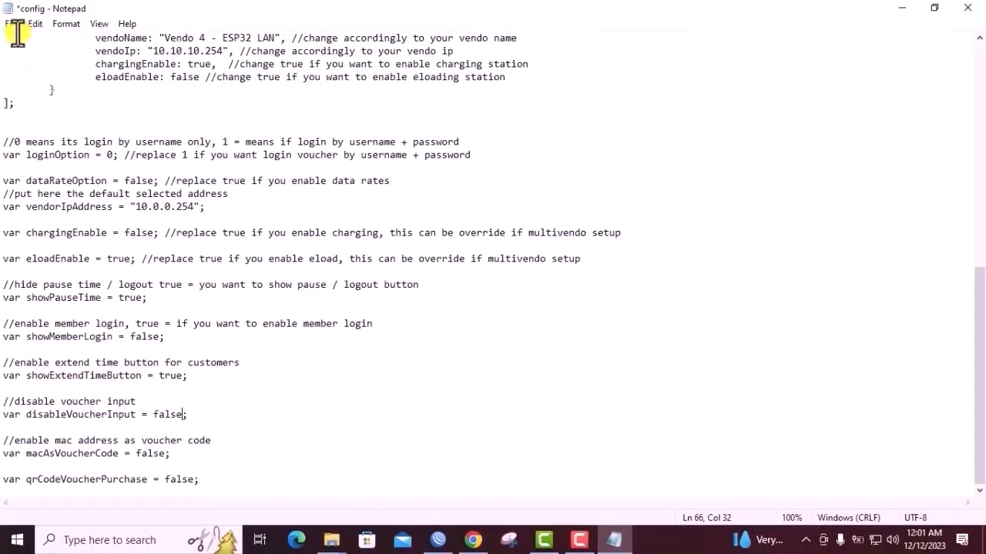
Save the edited config file and close Notepad
left_click(13, 24)
left_click(37, 85)
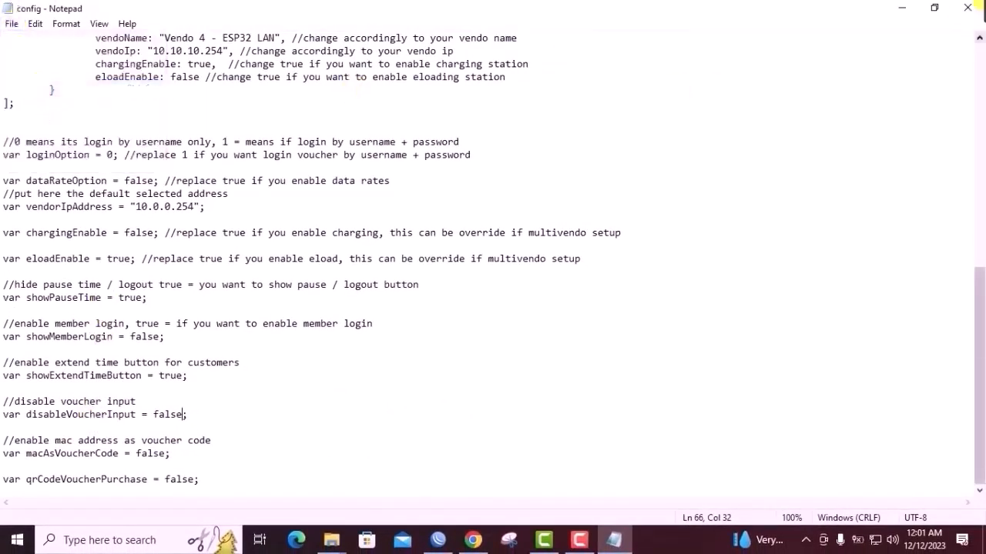
left_click(971, 8)
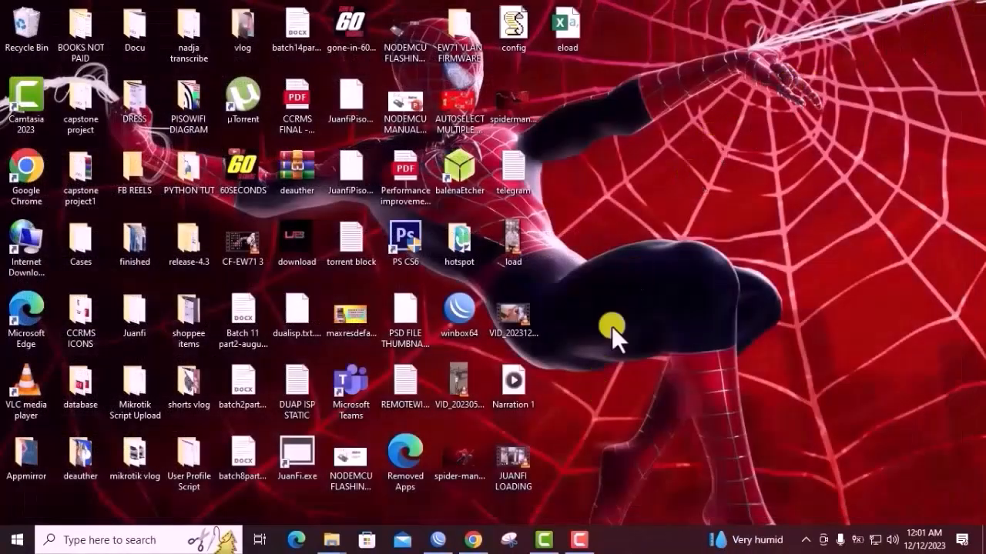
Return to WinBox, delete config.js from hotspot/assets/js, and upload the edited config file from the desktop into that folder
left_click(437, 539)
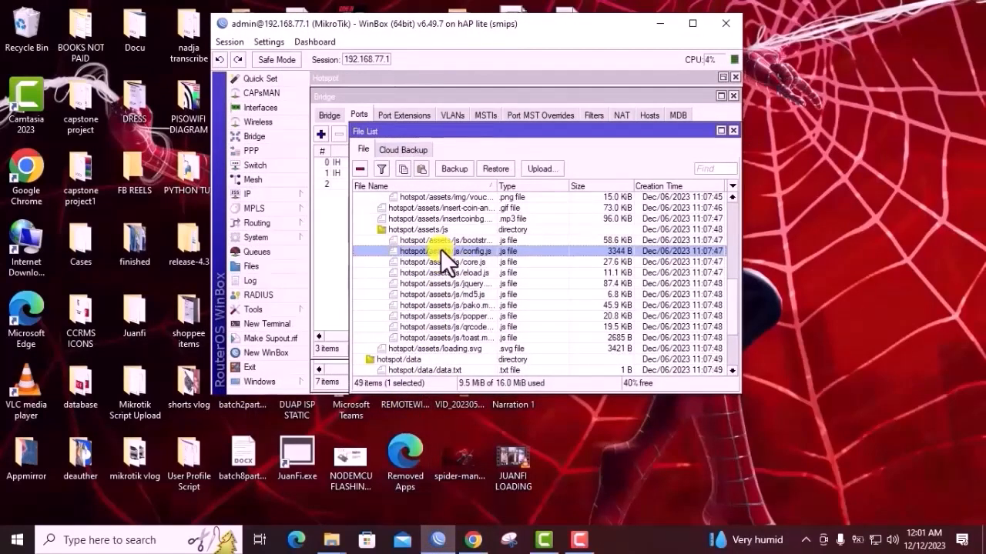
left_click(363, 168)
left_click_drag(447, 29, 310, 70)
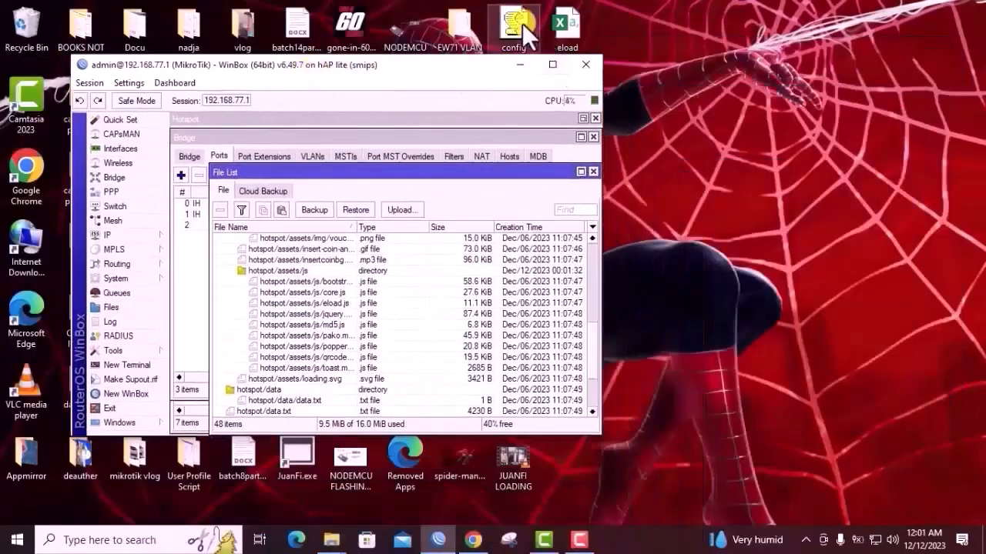
left_click_drag(515, 24, 591, 38)
left_click_drag(650, 217, 320, 297)
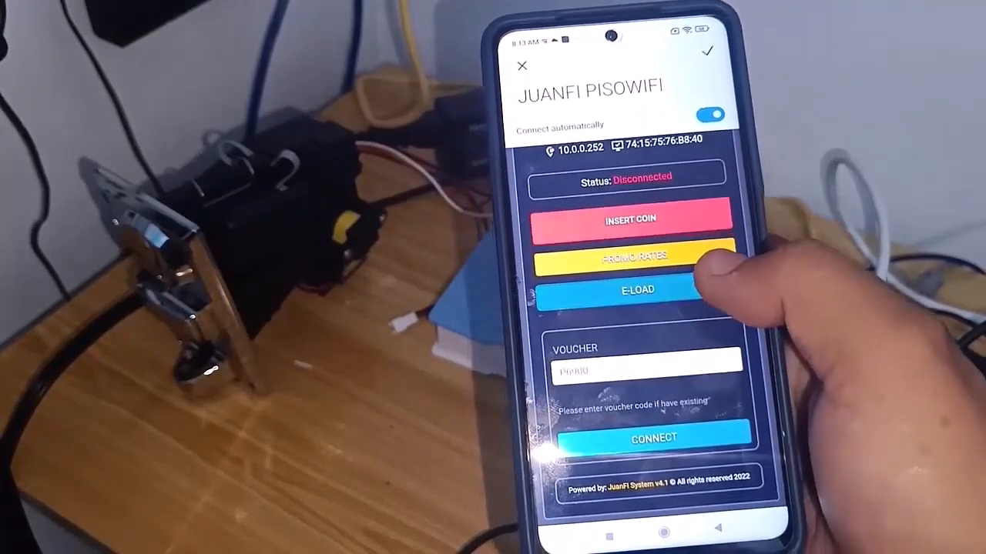
left_click(650, 314)
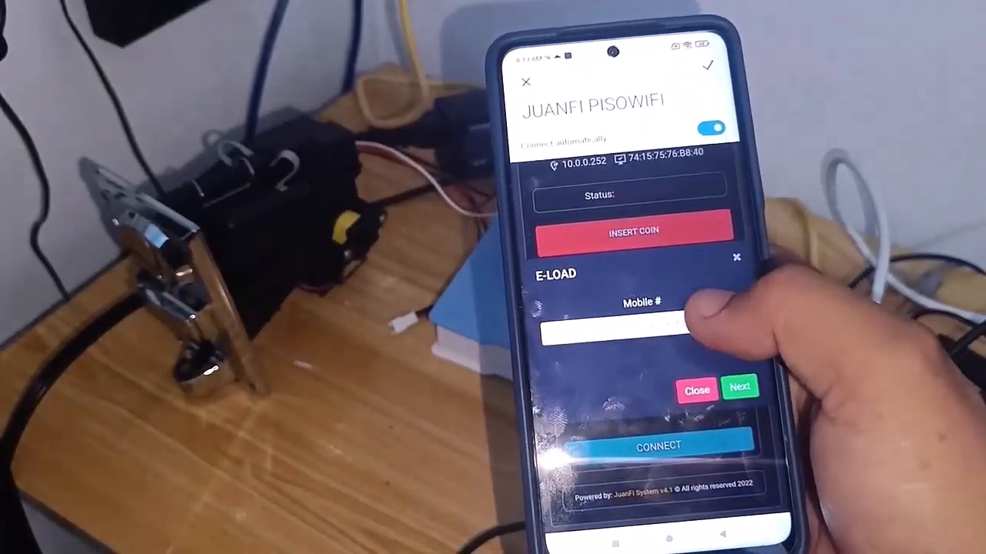